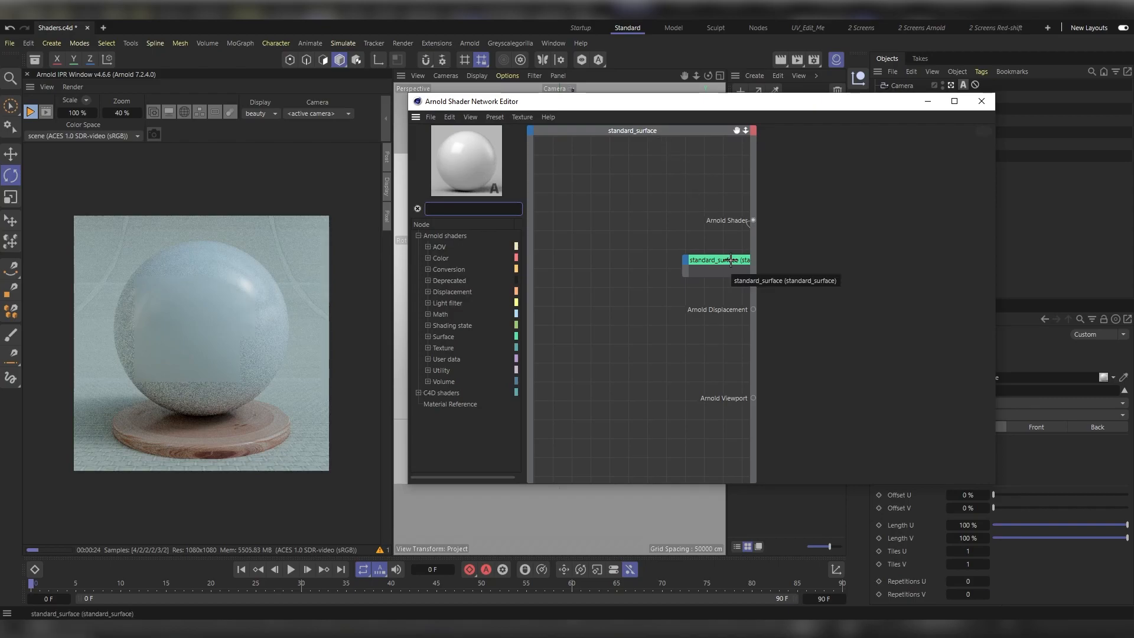
- Move the standard_surface node away from the network outputs and raise its Transmission weight to 1
left_click_drag(718, 259, 611, 260)
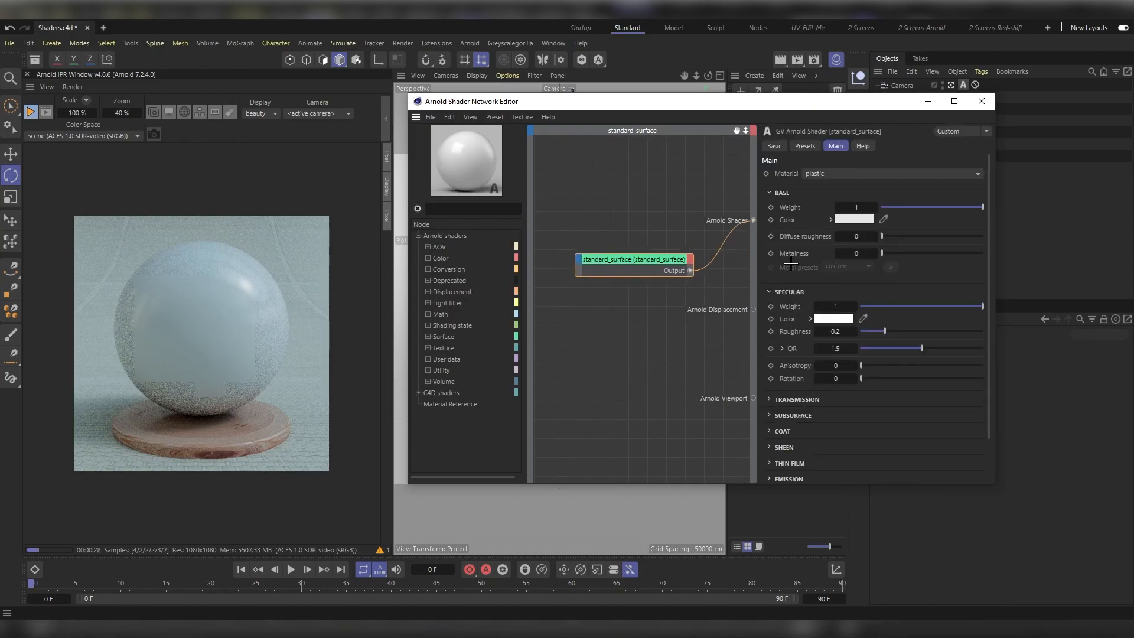
scroll(988, 270, "down", 2)
left_click(794, 367)
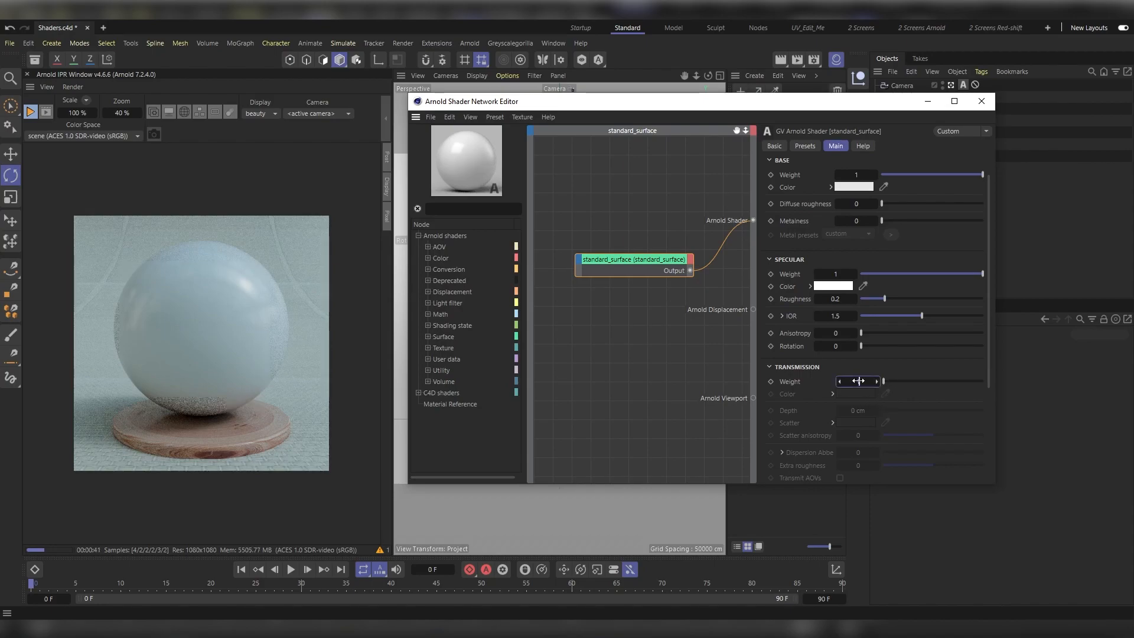
left_click_drag(859, 381, 921, 381)
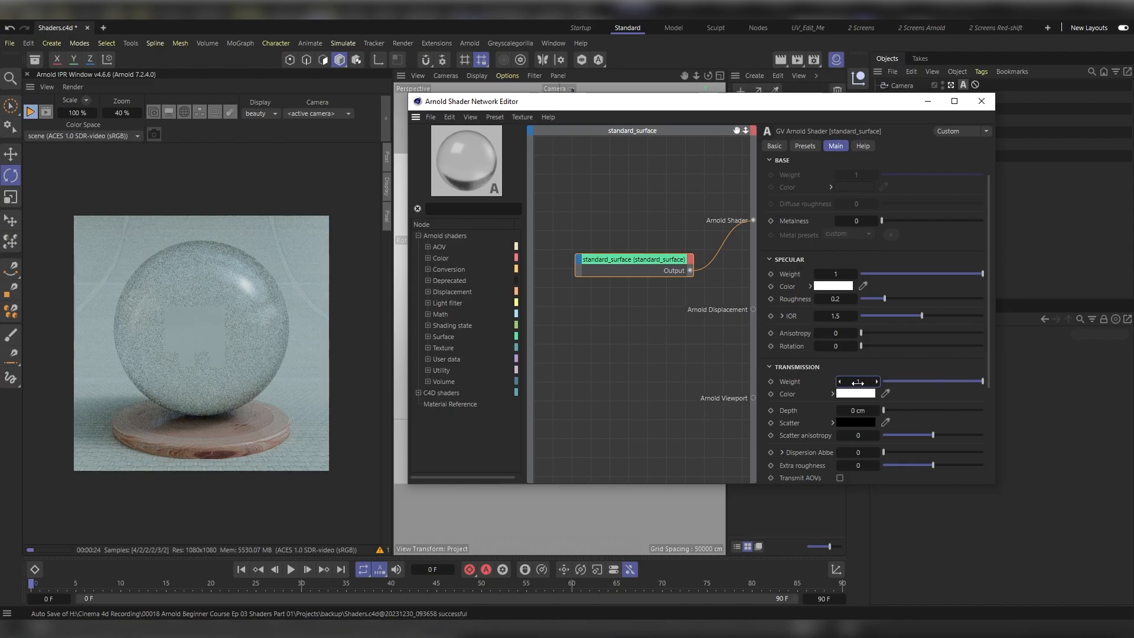
- Try a Transmission weight of 0.9 on the shader, and return it to 1
left_click(857, 382)
type("0.9")
key("Return")
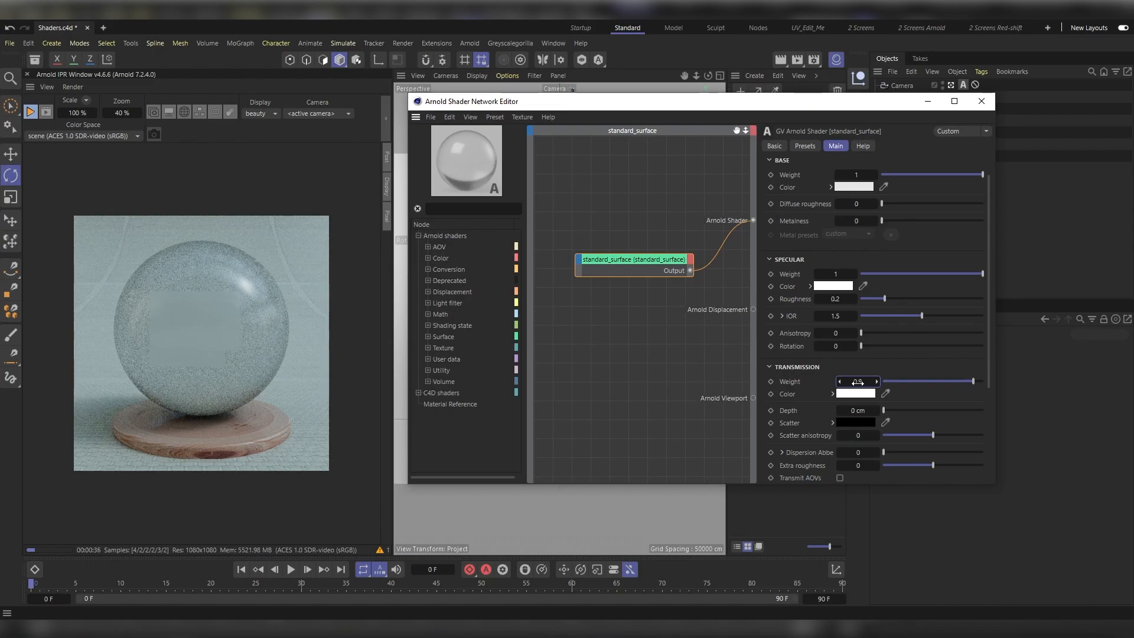
double_click(858, 382)
type("1")
key("Return")
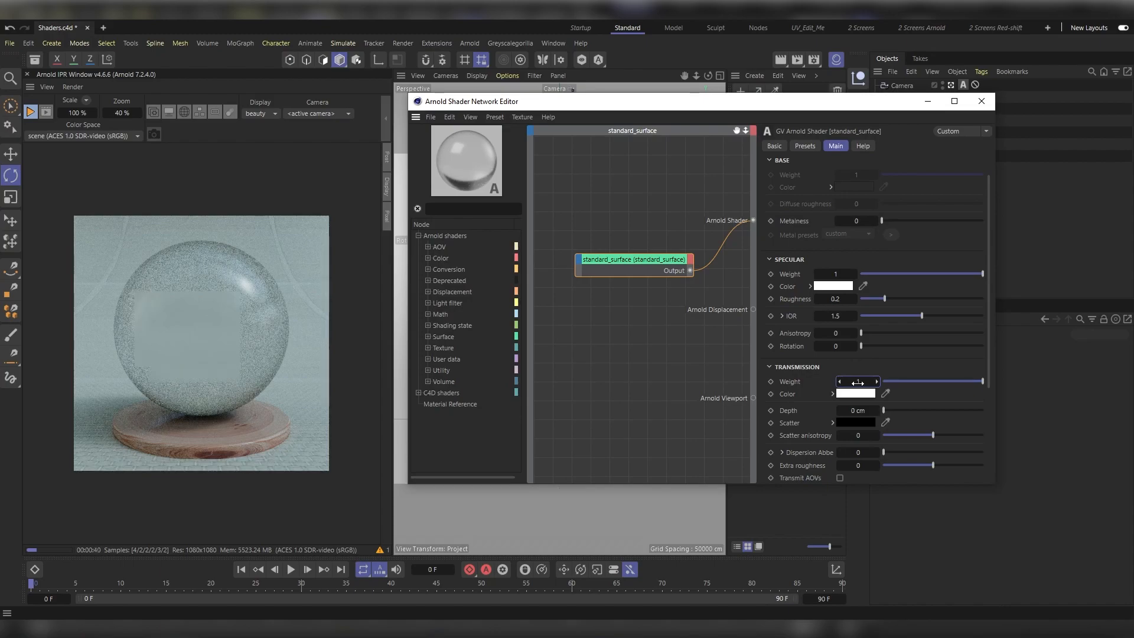
- Set the Specular roughness to 0.05 and the IOR to 1.33
left_click(833, 299)
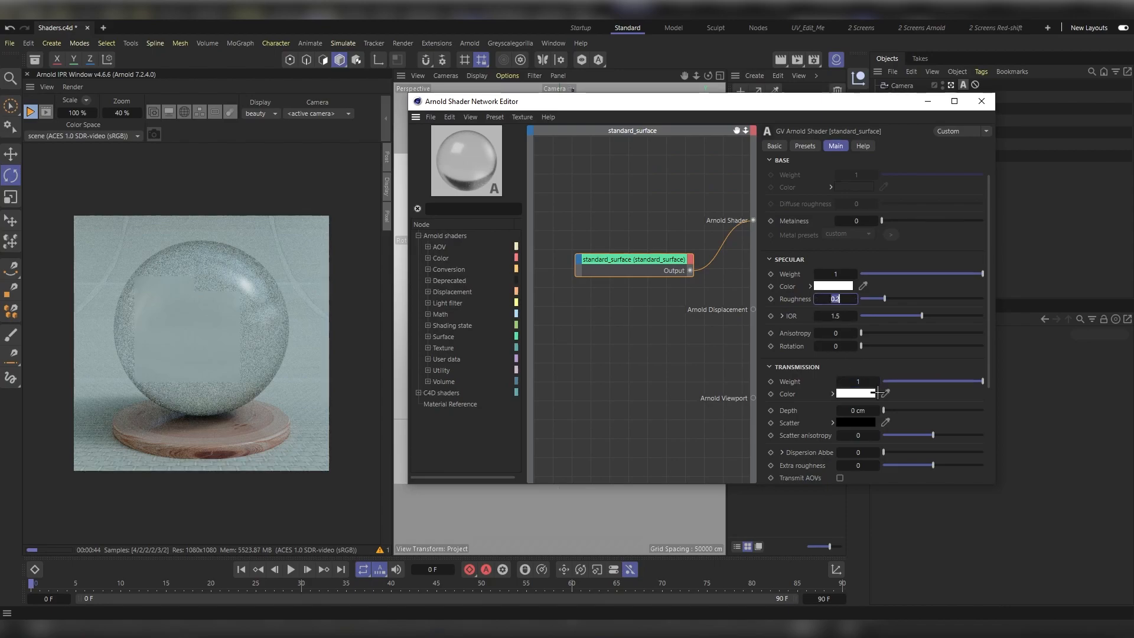
type("0.05")
key("Return")
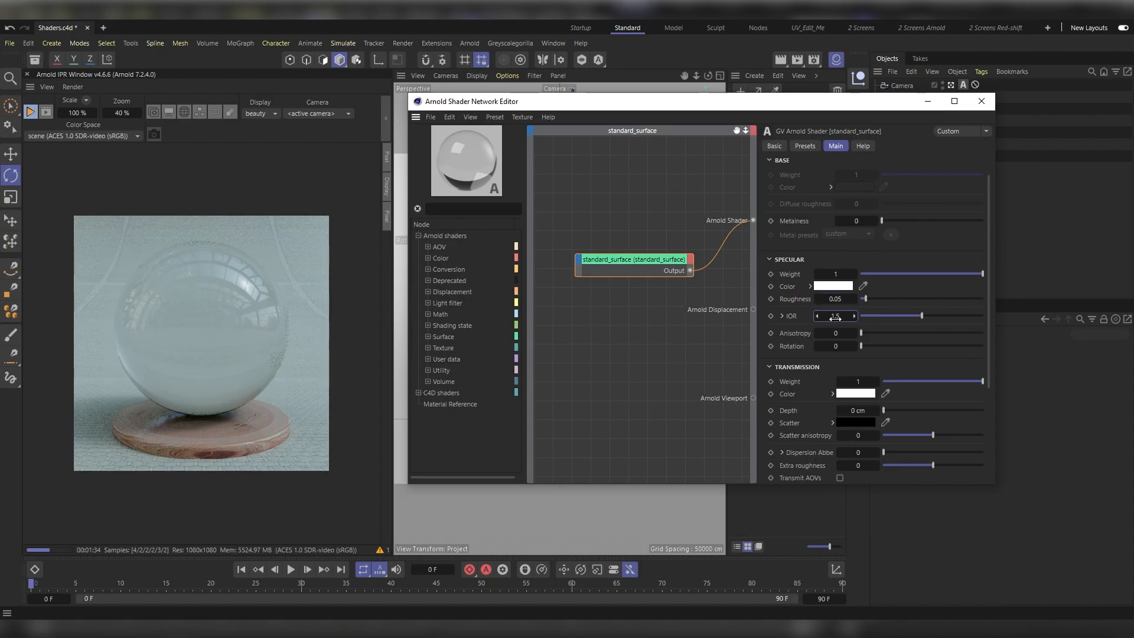
type("3")
key("Return")
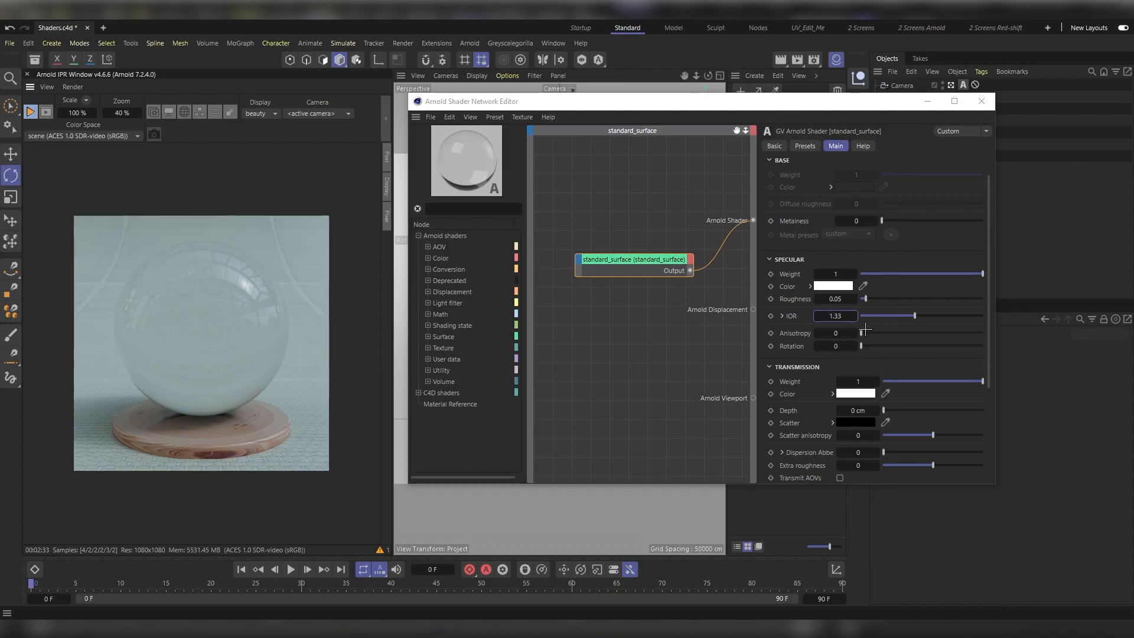
- Set the Specular IOR to 1.5
left_click(836, 316)
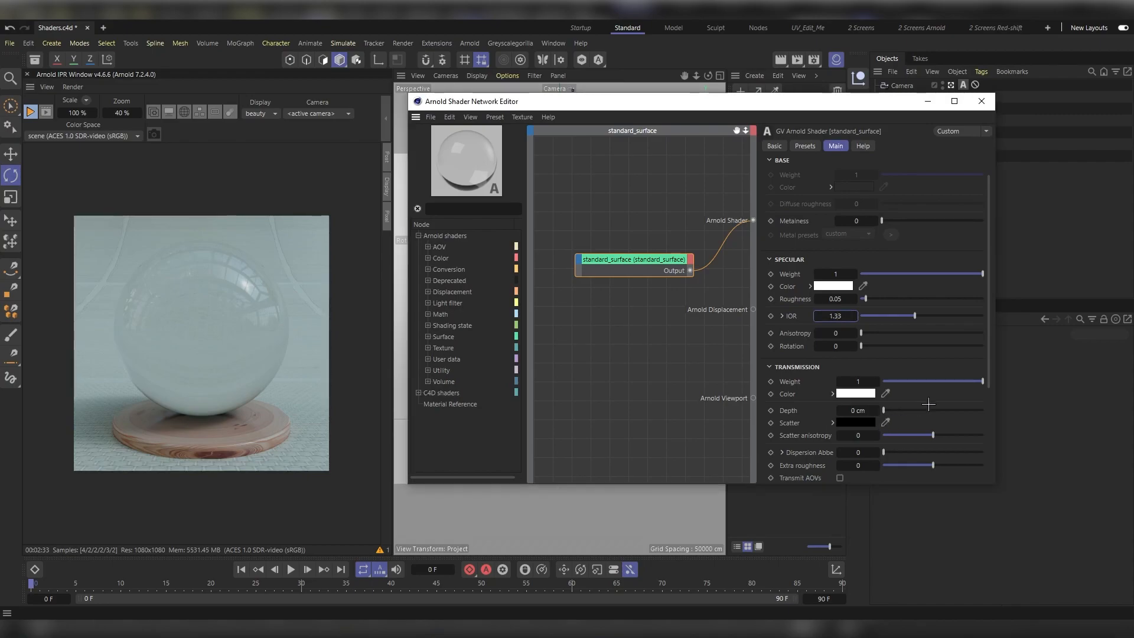
key("ctrl+a")
type(".5")
key("Left")
key("Left")
type("1")
key("Return")
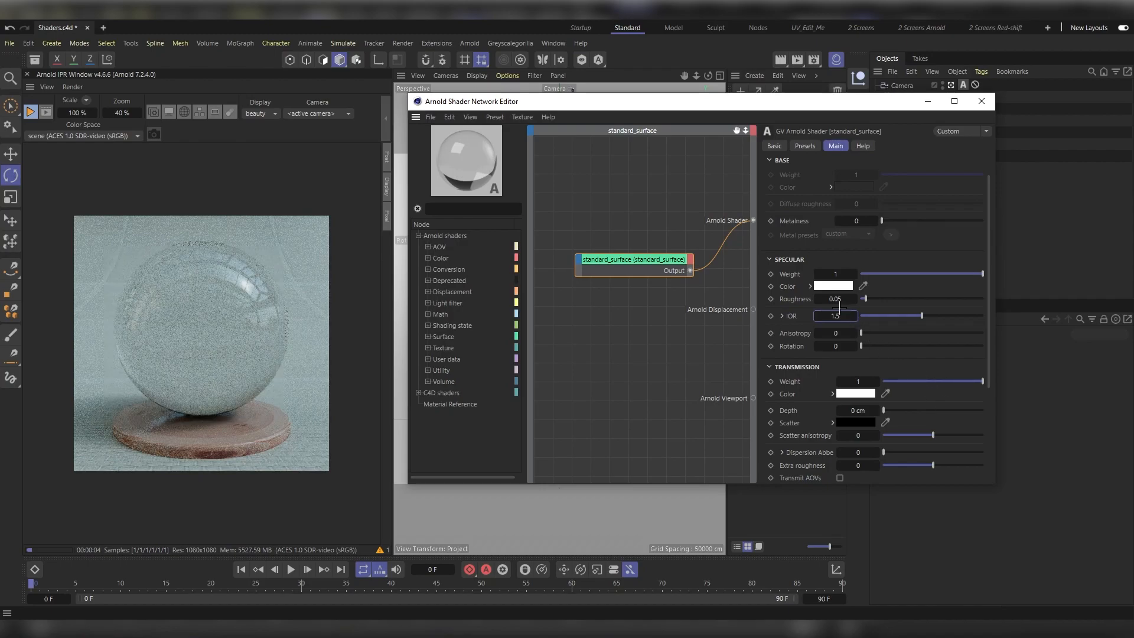
- Set the Specular roughness to 0.3 for a frosted glass look
left_click(833, 299)
type("0.3")
key("Return")
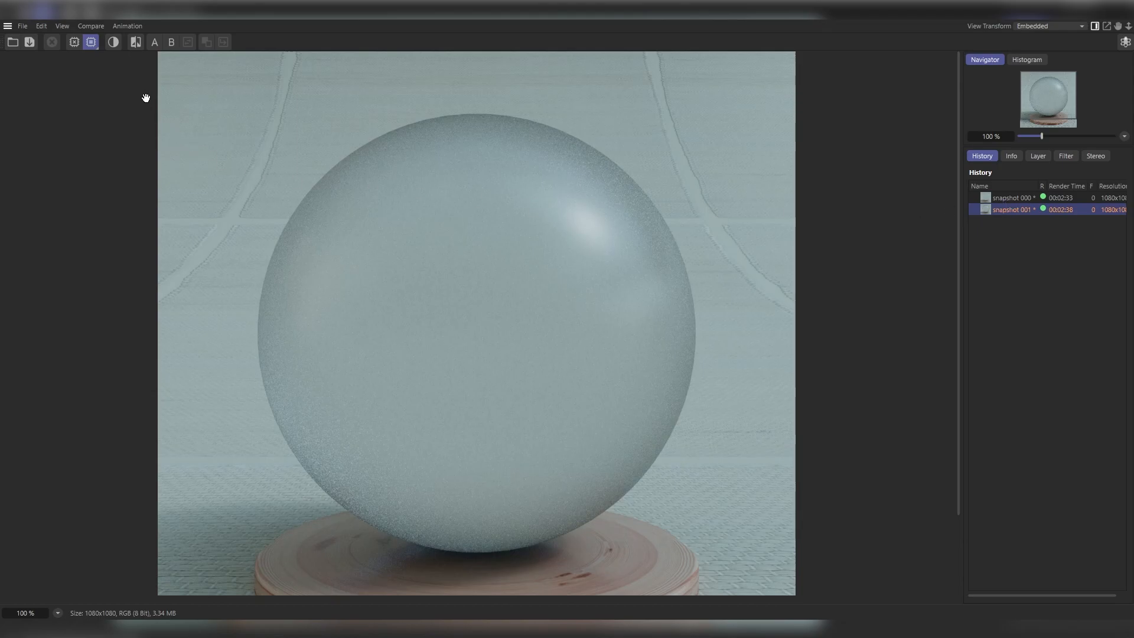
- Compare render snapshot 001 as image A with snapshot 000 as image B across a vertical split
left_click(154, 42)
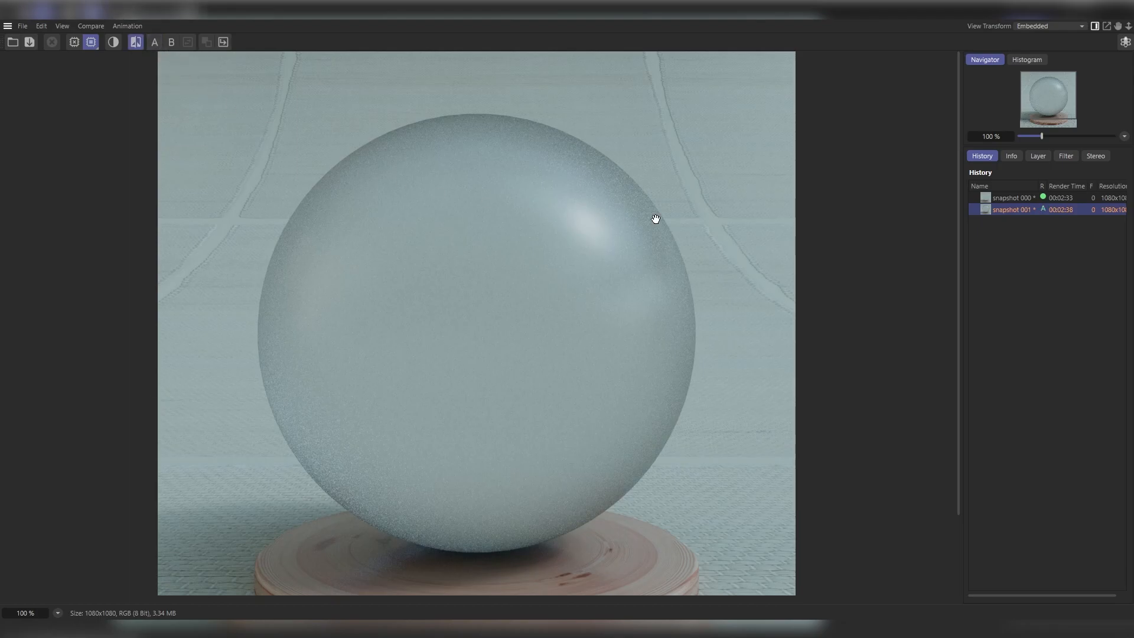
left_click(1004, 199)
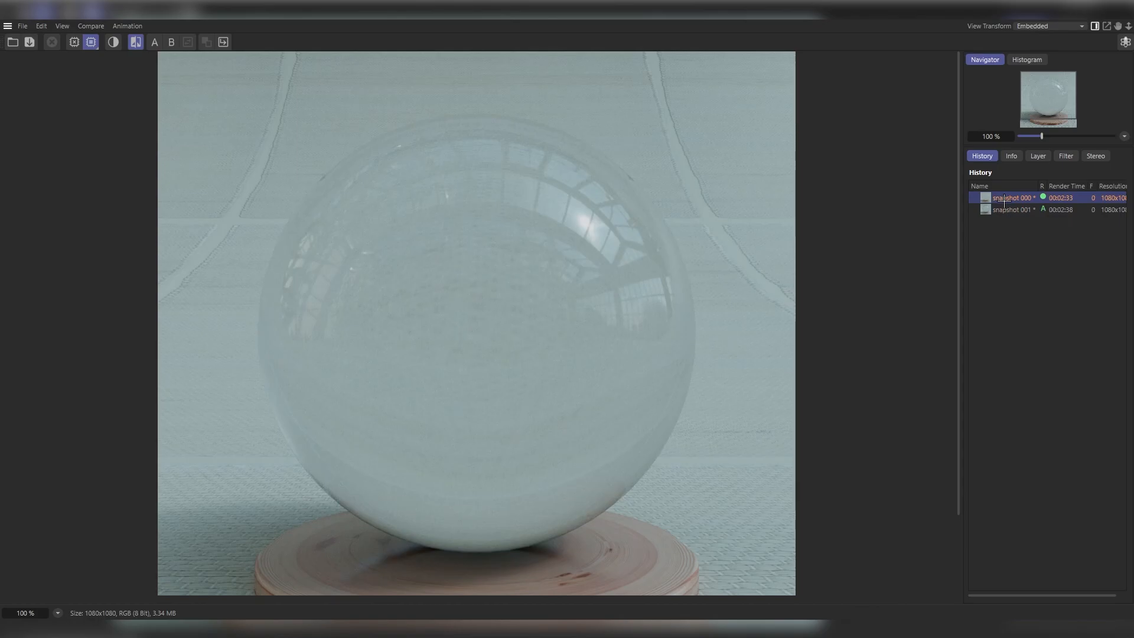
left_click(172, 41)
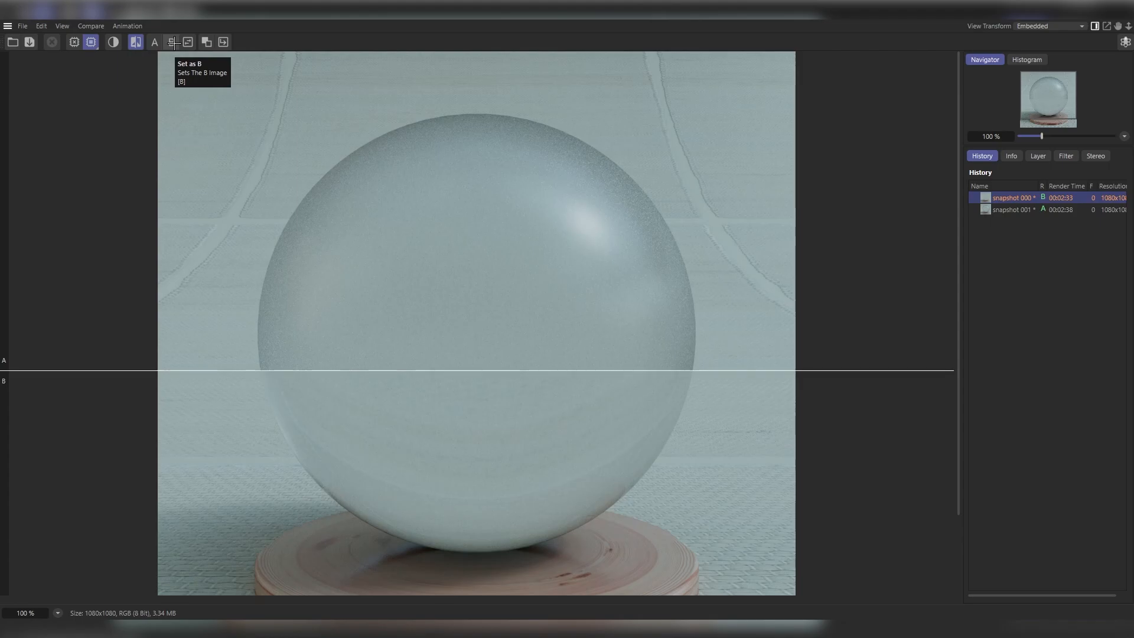
left_click(222, 42)
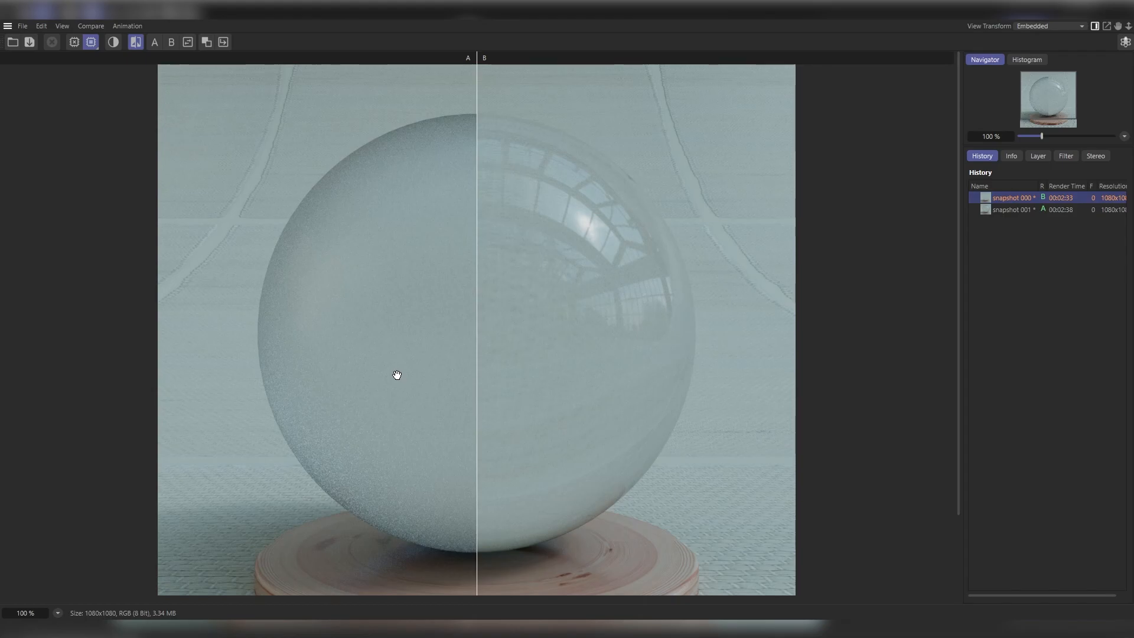
left_click_drag(477, 378, 461, 413)
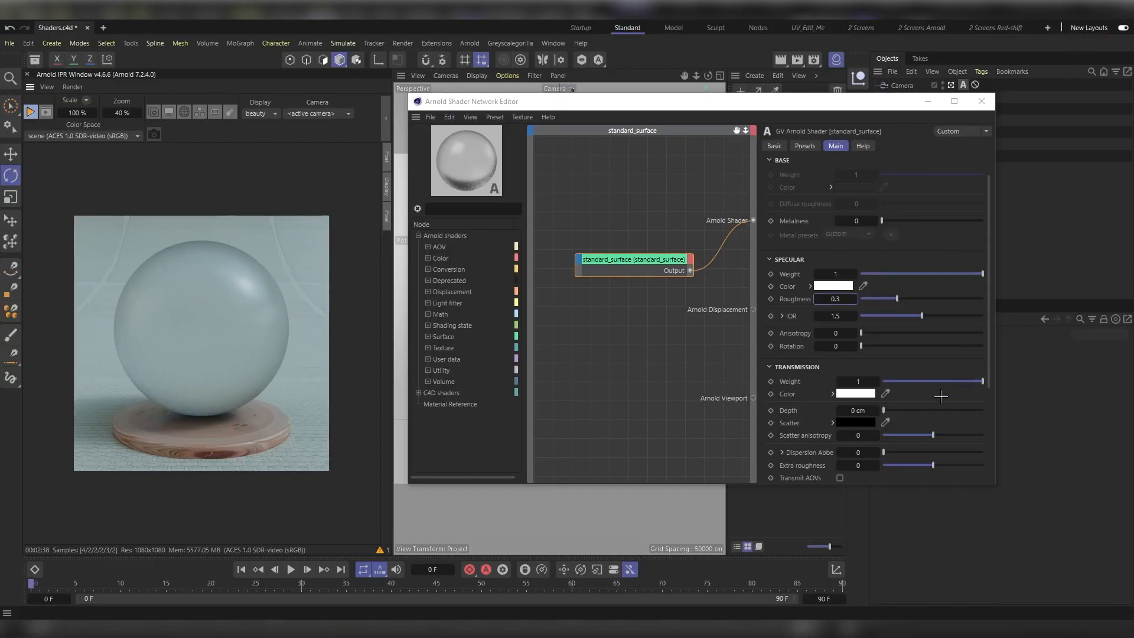
- Set the Transmission color to a light red with RGB 240, 111, 111
left_click(856, 393)
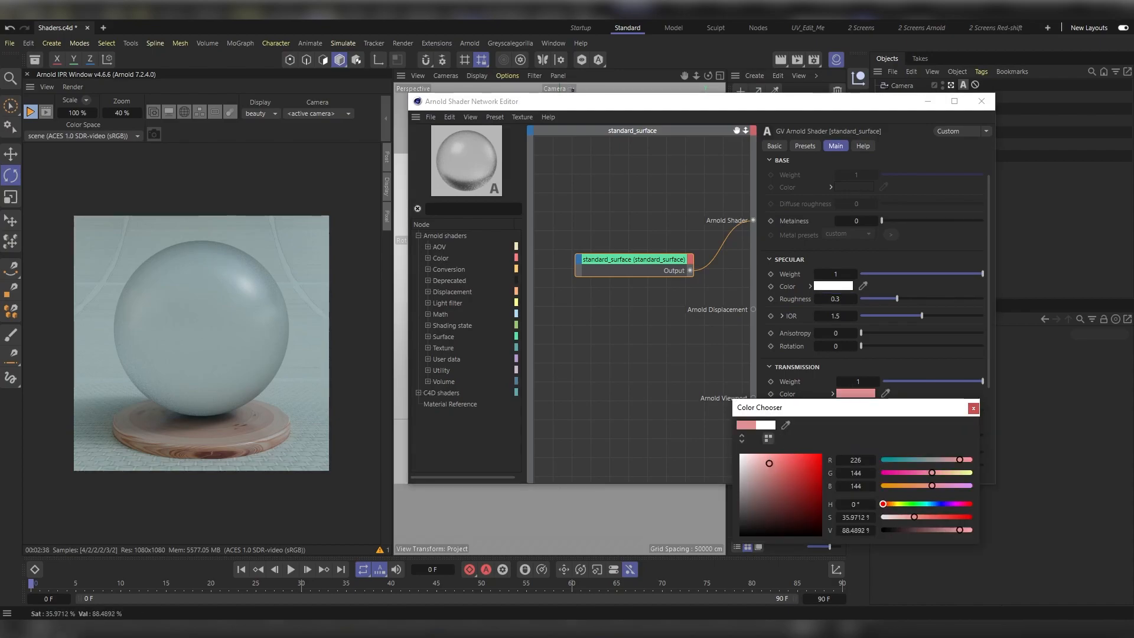
left_click(784, 459)
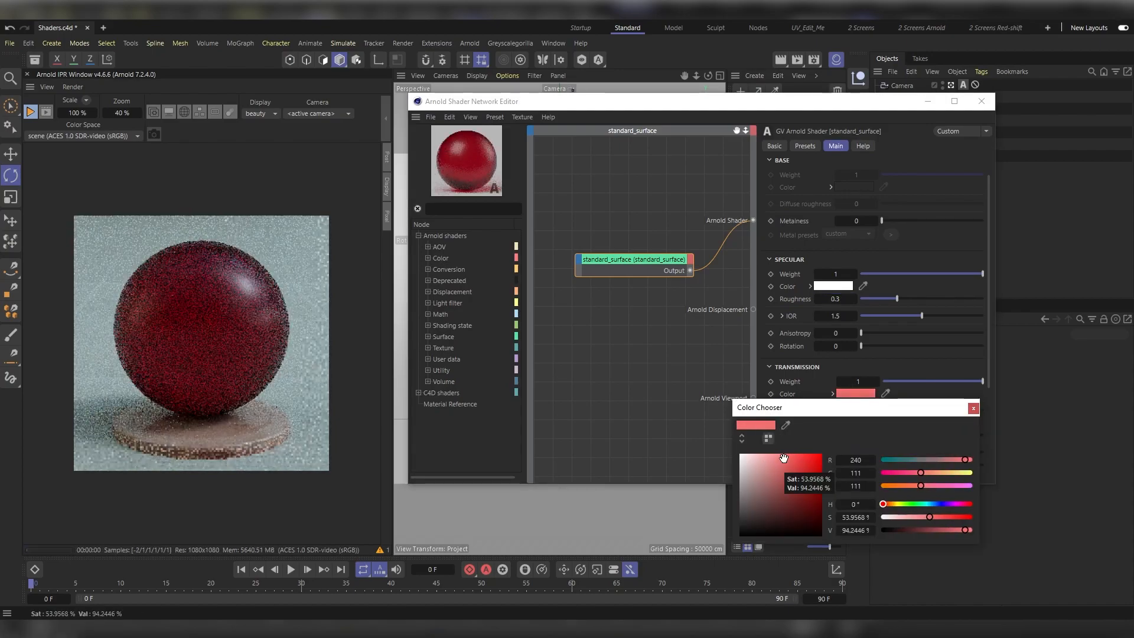
left_click(973, 407)
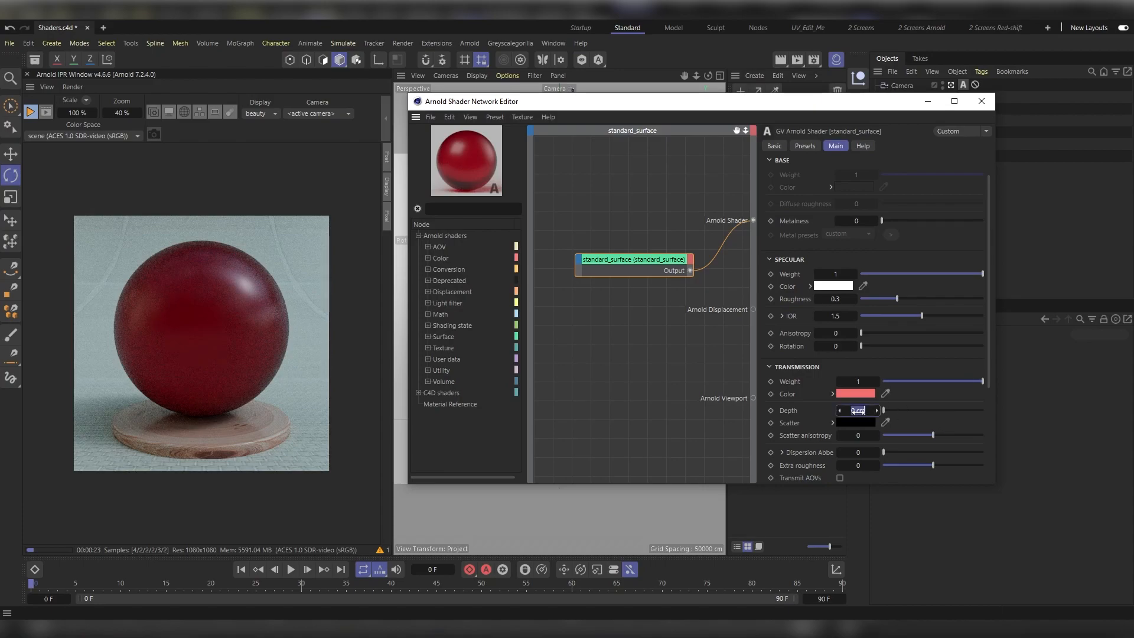
- Try Transmission depths of 10, 30, 50 and 100 cm on the red glass
left_click_drag(858, 410, 854, 411)
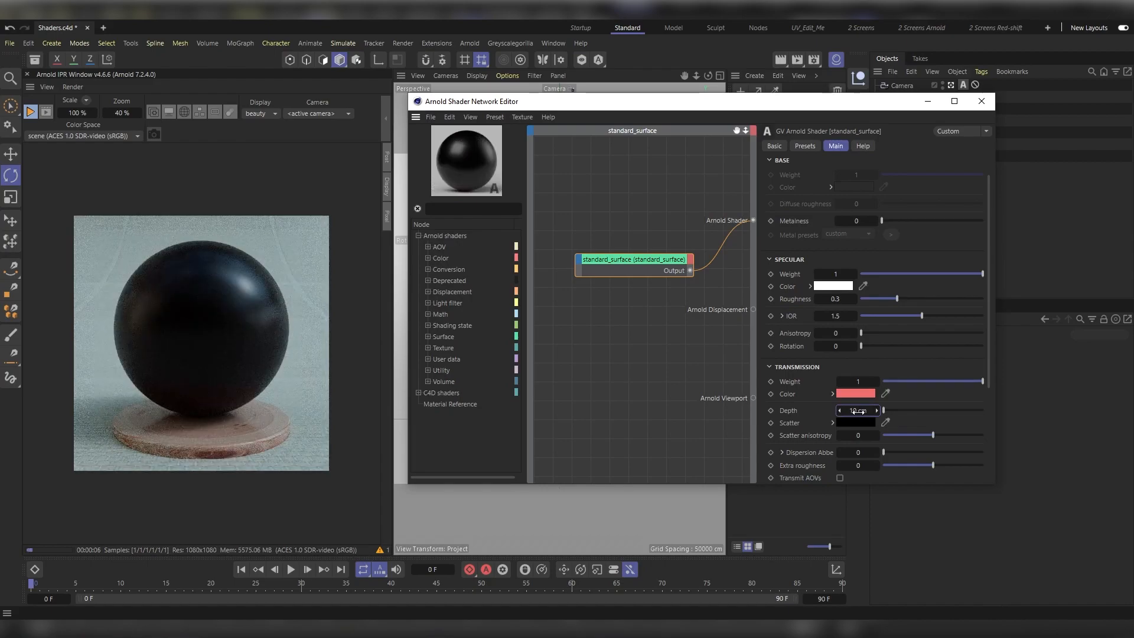
left_click(855, 411)
type("30")
key("Return")
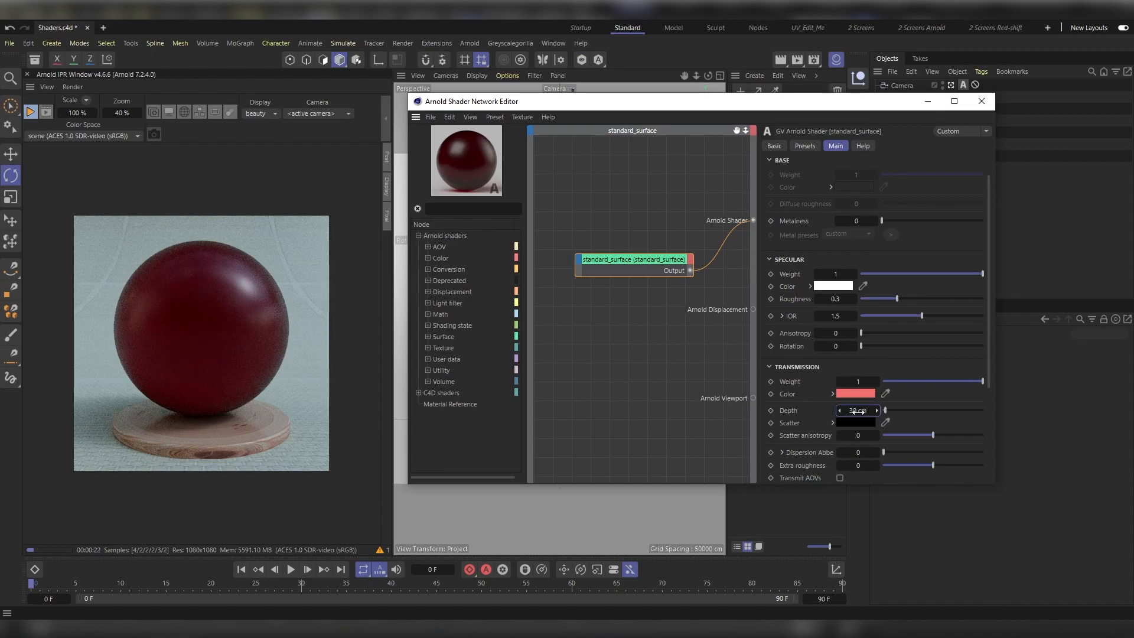
double_click(857, 411)
type("50")
key("Return")
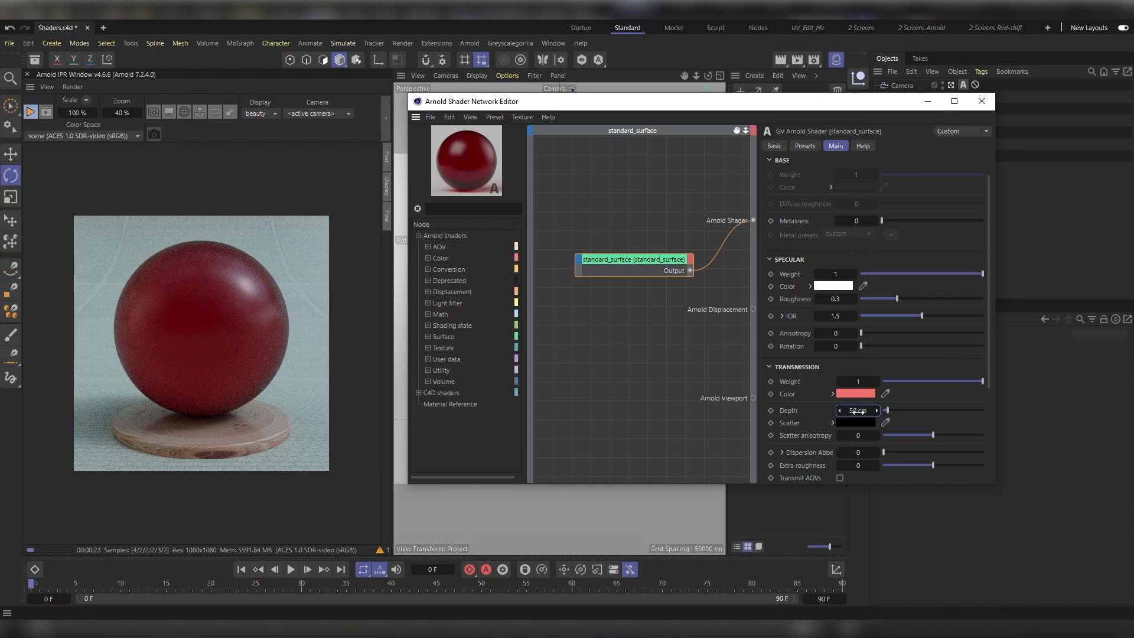
left_click(857, 412)
type("100")
key("Return")
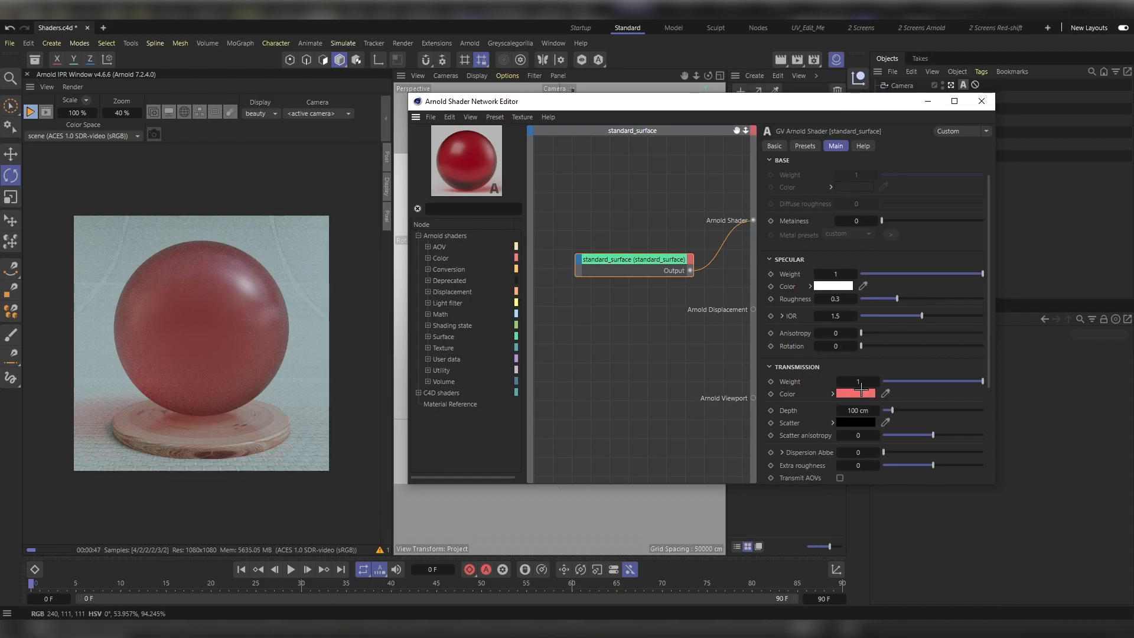
- Copy the red Transmission color to the Scatter color and set the depth to 50 cm
left_click_drag(862, 390, 856, 422)
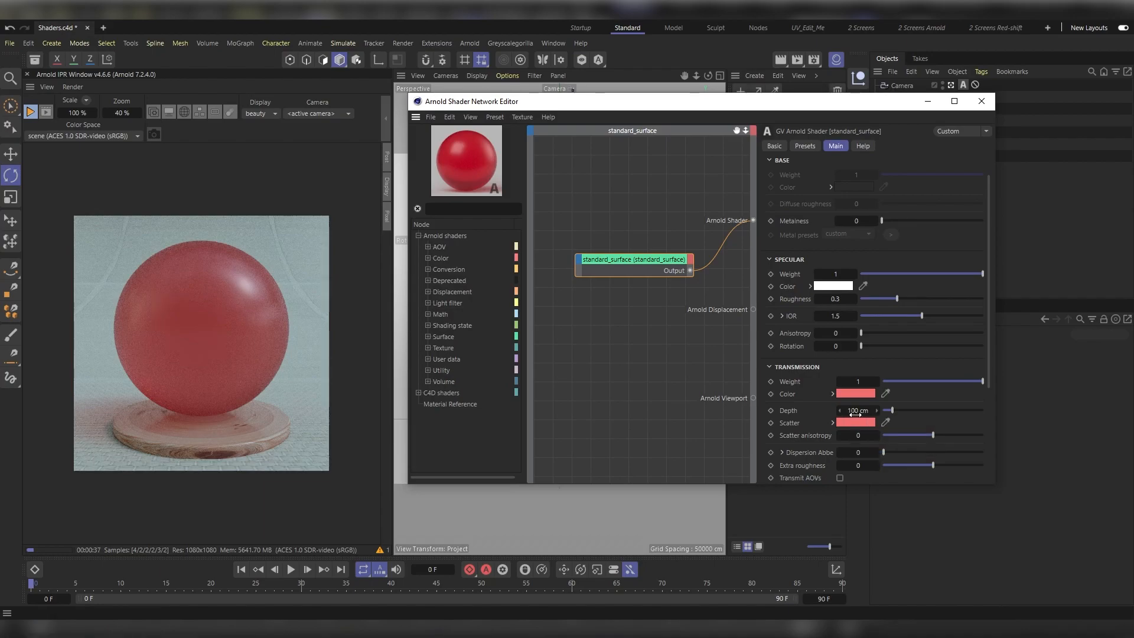
left_click(855, 411)
type("50")
key("Return")
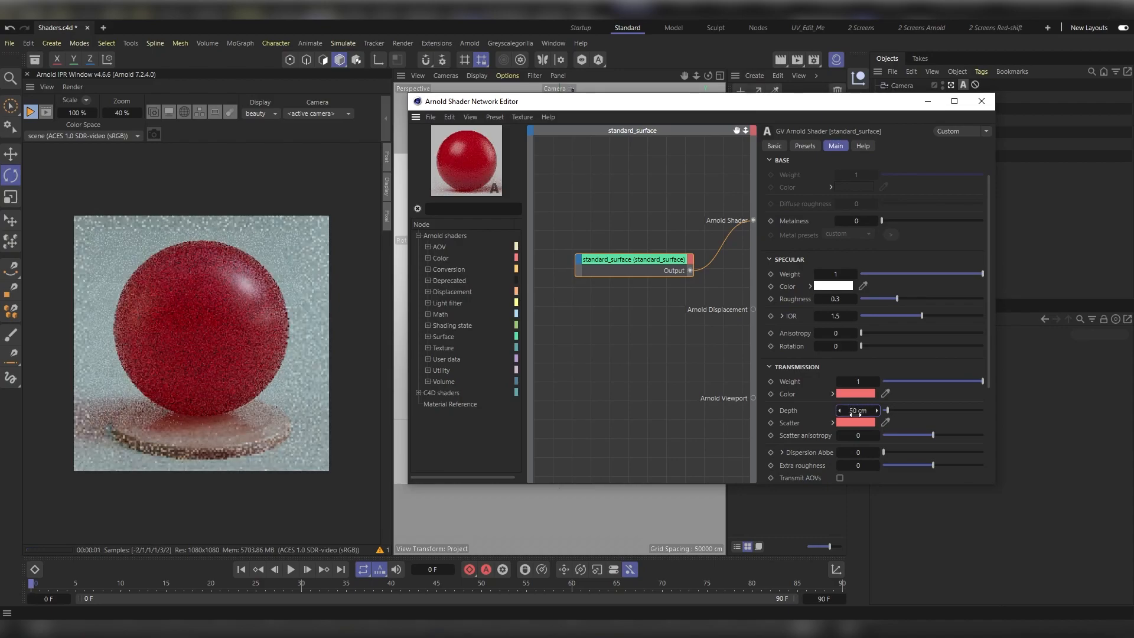
- Try a Transmission depth of 10 cm, and set it to 200 cm instead
left_click(856, 411)
type("10")
key("Return")
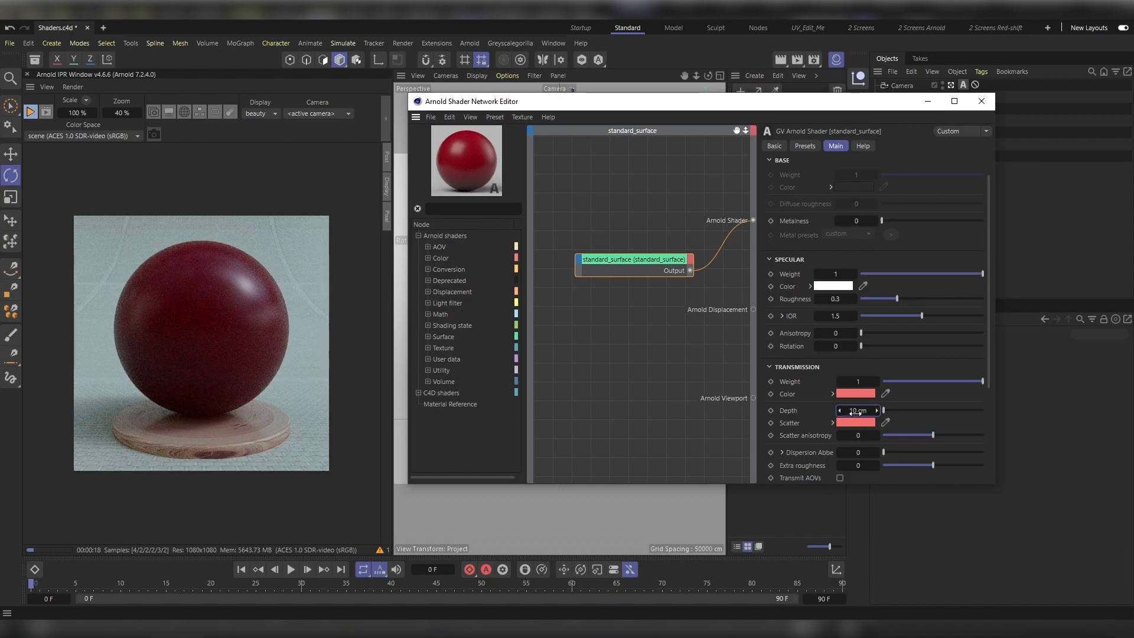
left_click(855, 413)
type("200")
key("Return")
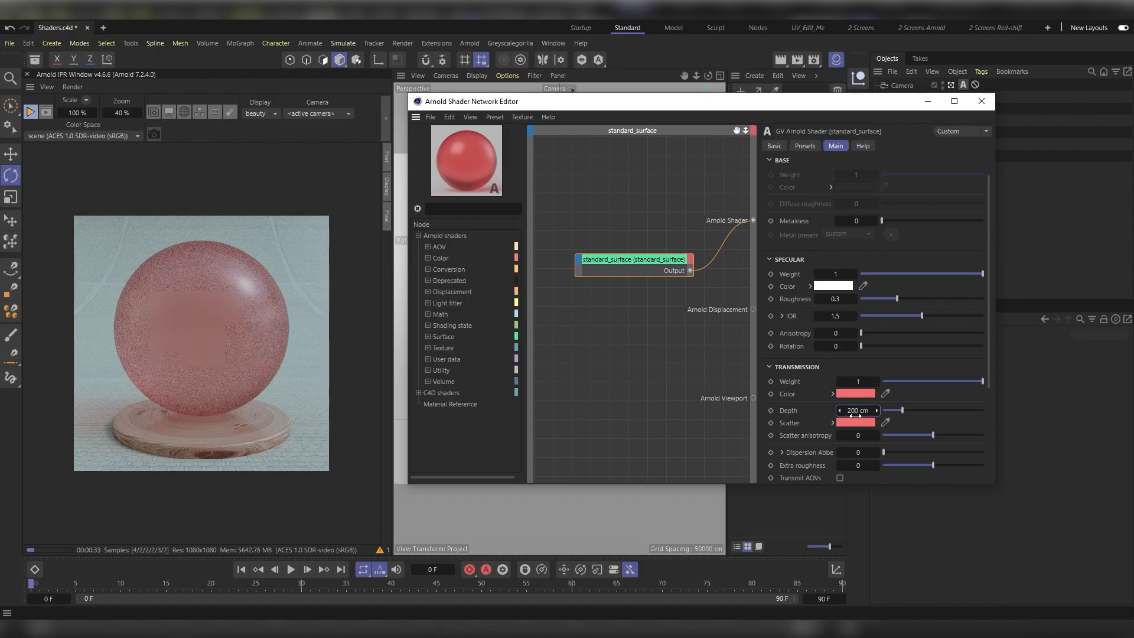
- Set the Specular roughness of the scattering red glass to 0.05
double_click(837, 299)
type("0.05")
key("Return")
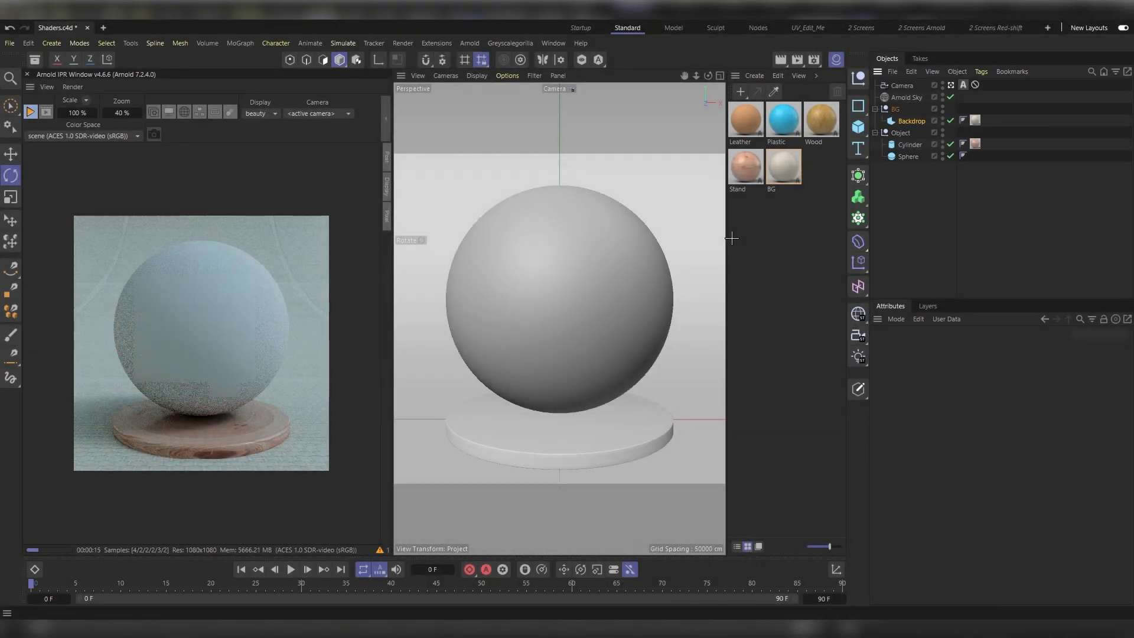
- Create a new Arnold standard_surface material and assign it to the Sphere object
left_click(755, 76)
mouse_move(788, 136)
mouse_move(898, 147)
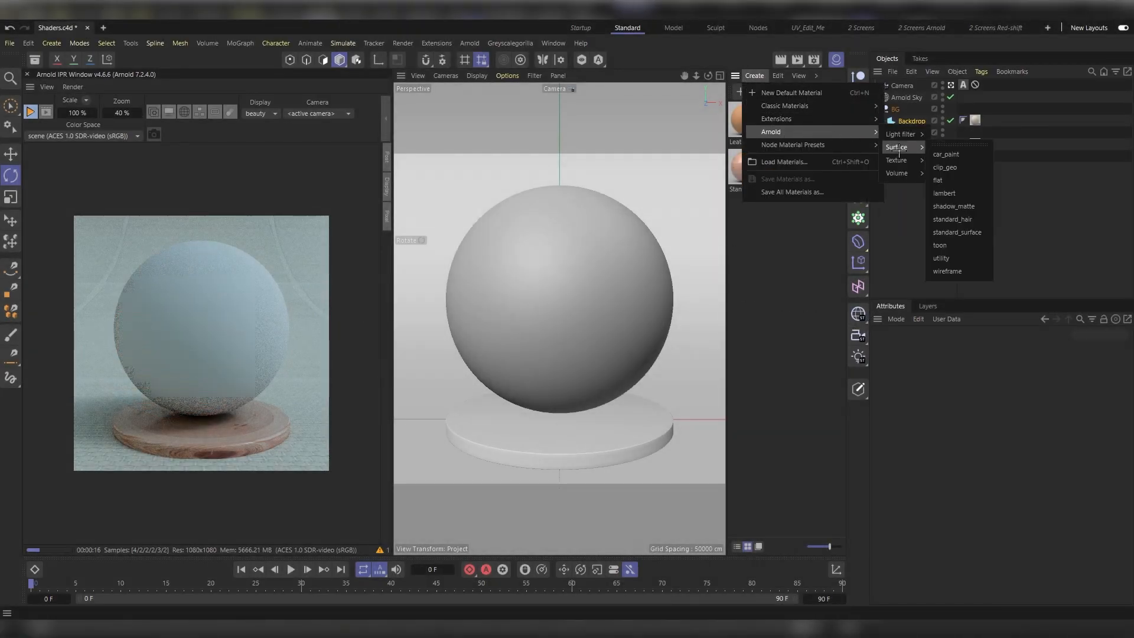
left_click(976, 227)
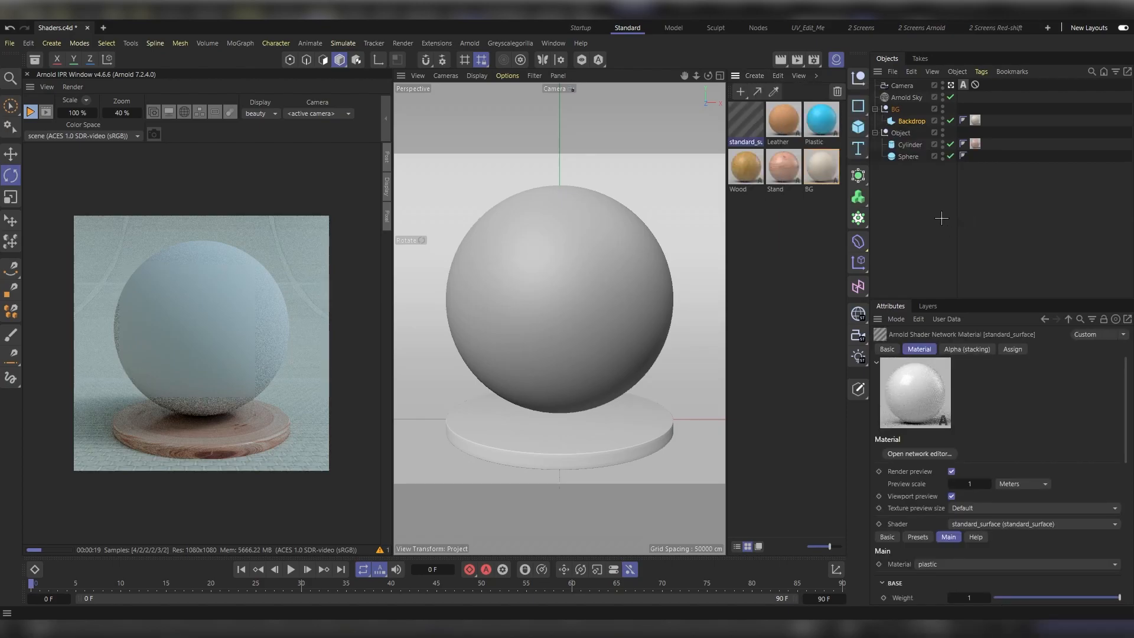
left_click_drag(745, 117, 913, 160)
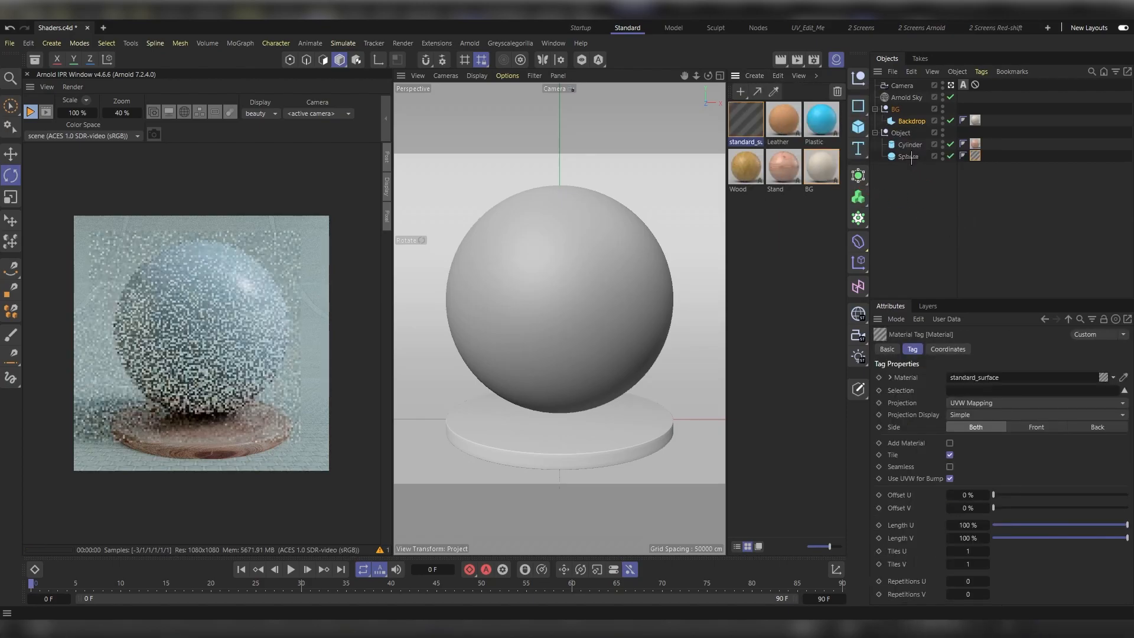
- Open the new standard_surface material in the shader network editor and move its shader node away from the output ports
double_click(746, 119)
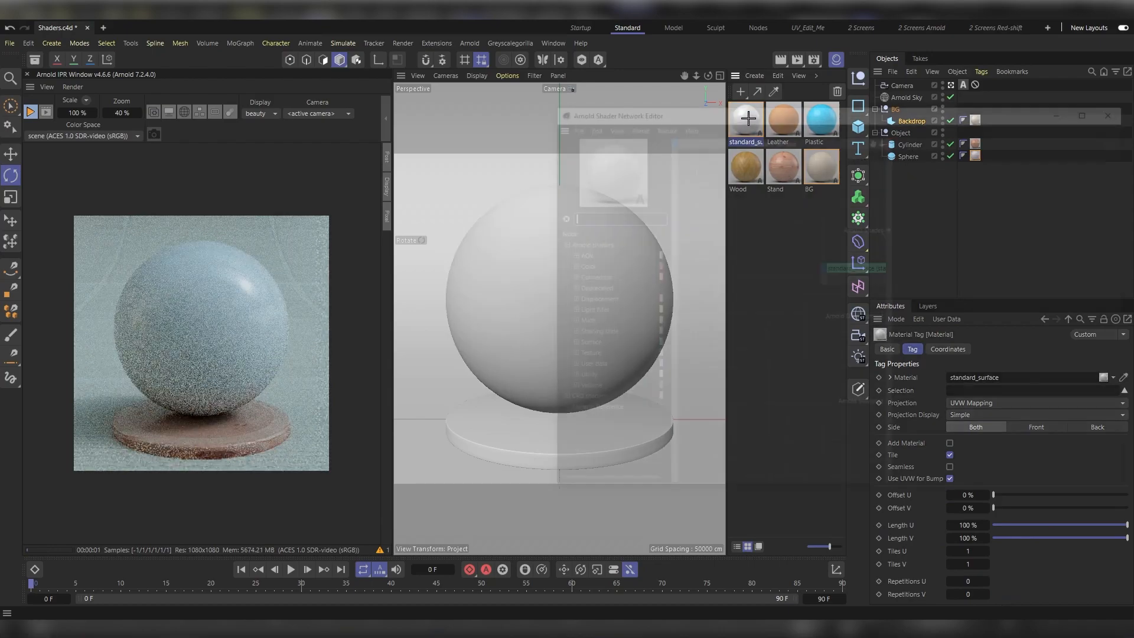
left_click_drag(792, 112, 657, 106)
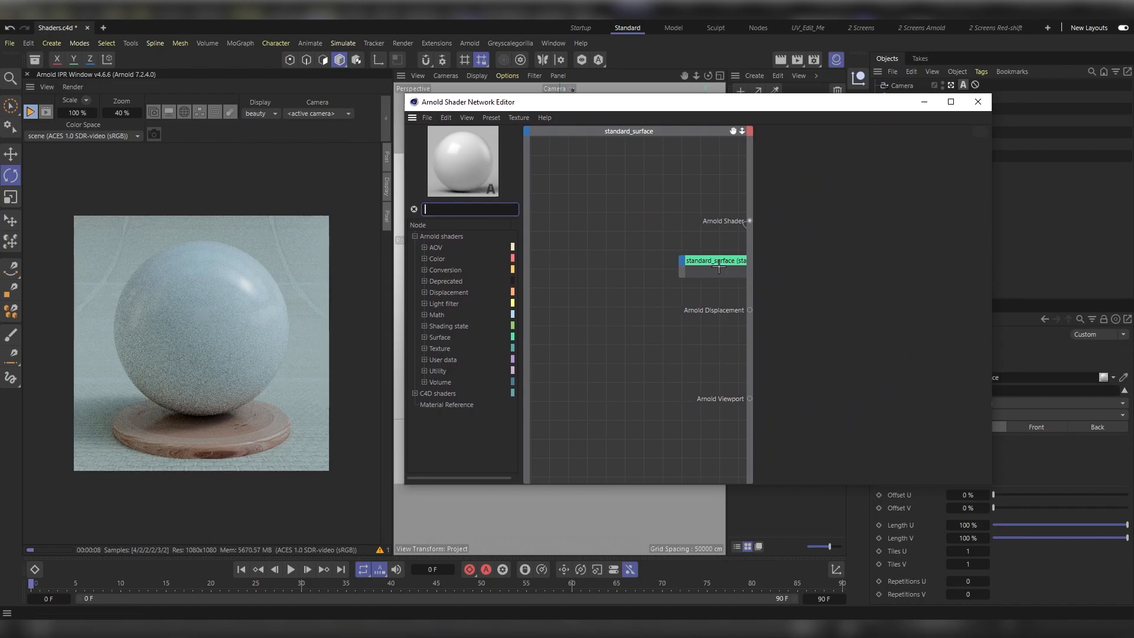
left_click_drag(717, 264, 609, 270)
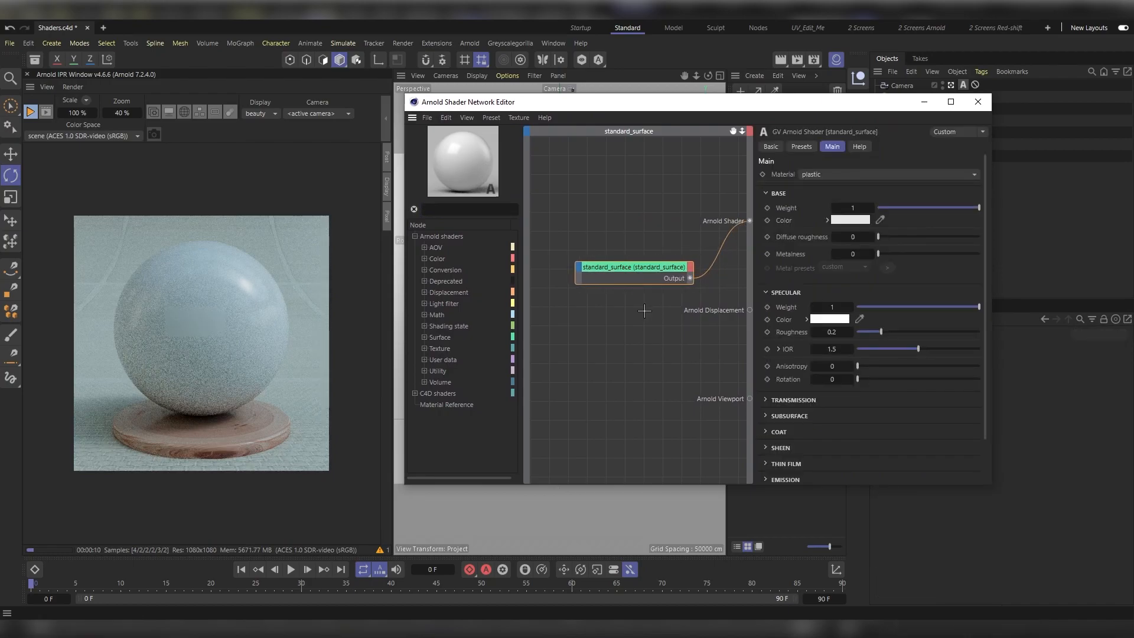
- Try the metal material type on the standard_surface shader, and set it back to plastic
left_click(868, 174)
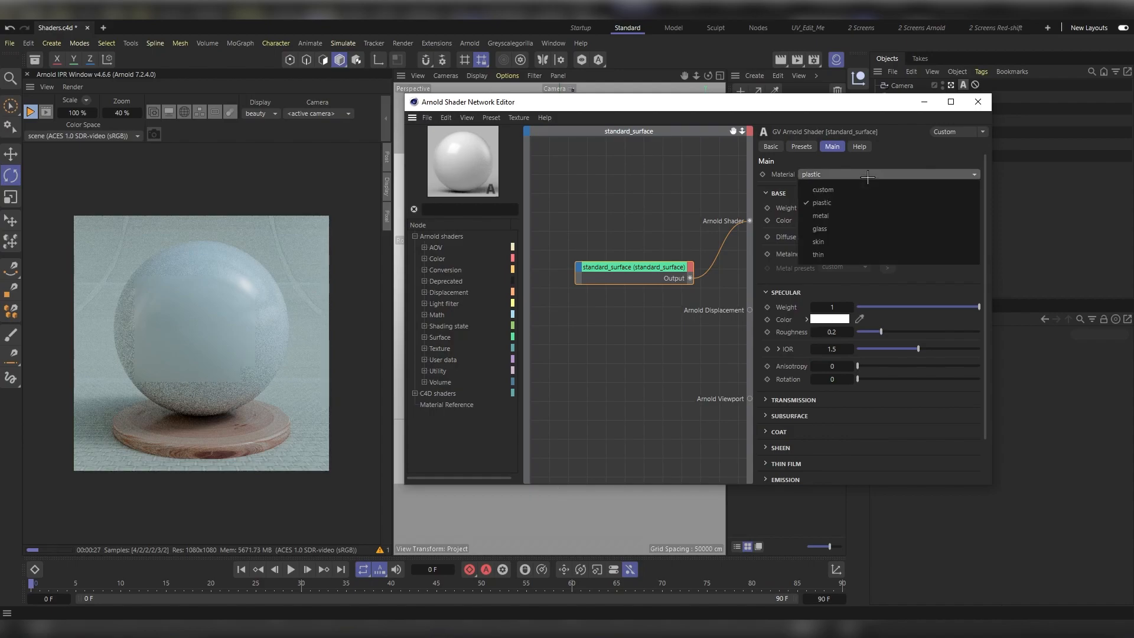
left_click(865, 216)
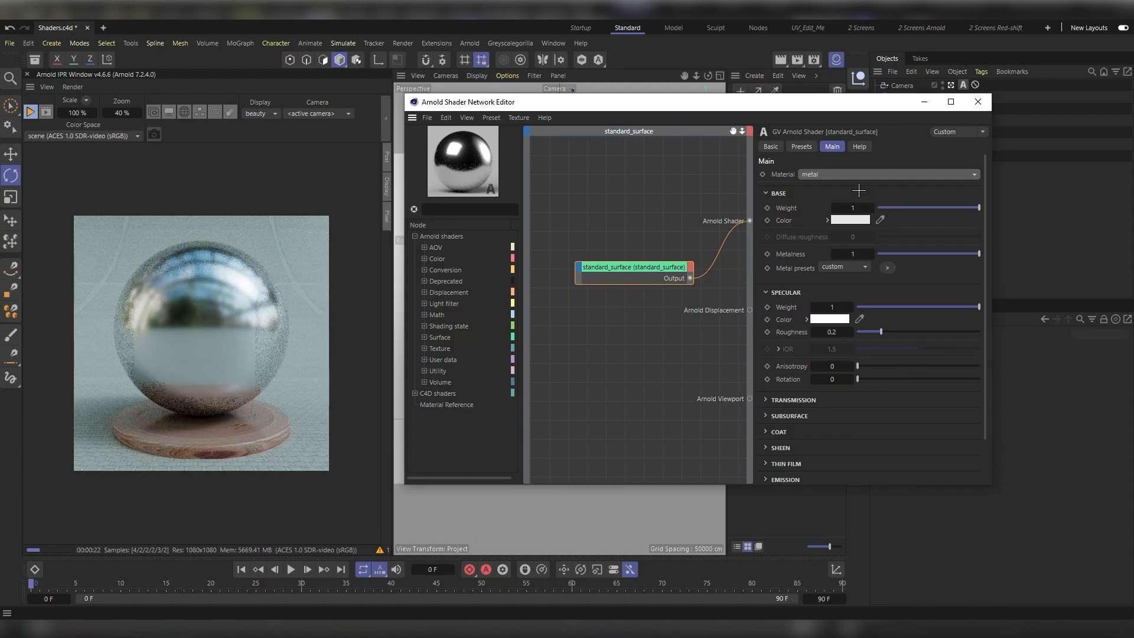
left_click(852, 175)
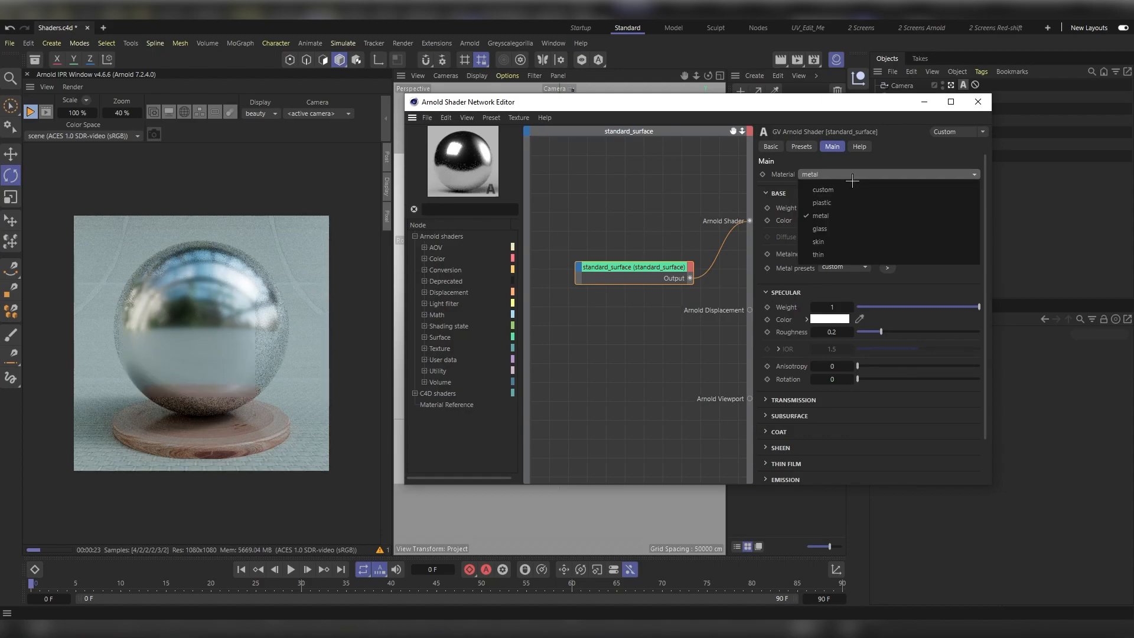
left_click(851, 202)
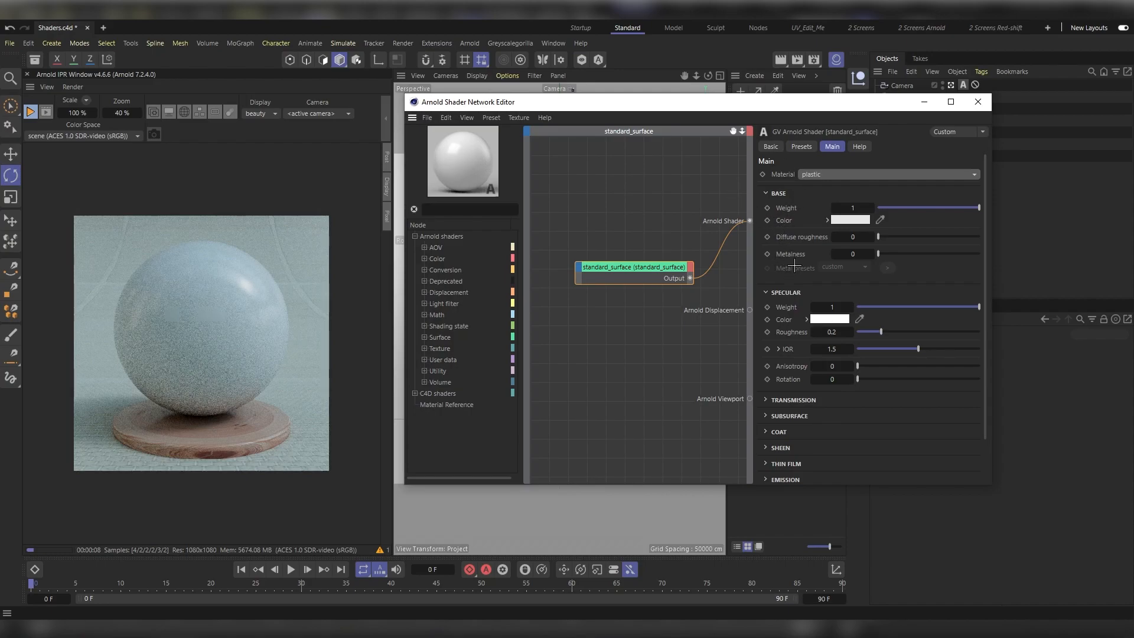
- Set the Base metalness of the standard_surface shader to 1 and choose the gold metal preset
left_click(884, 253)
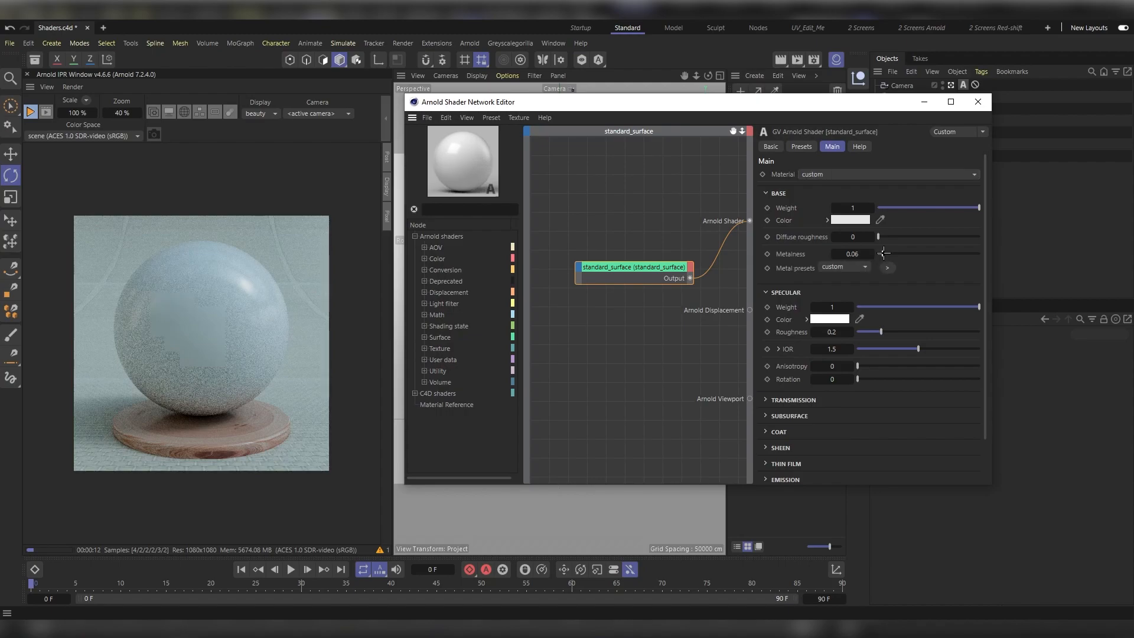
left_click_drag(884, 253, 1047, 259)
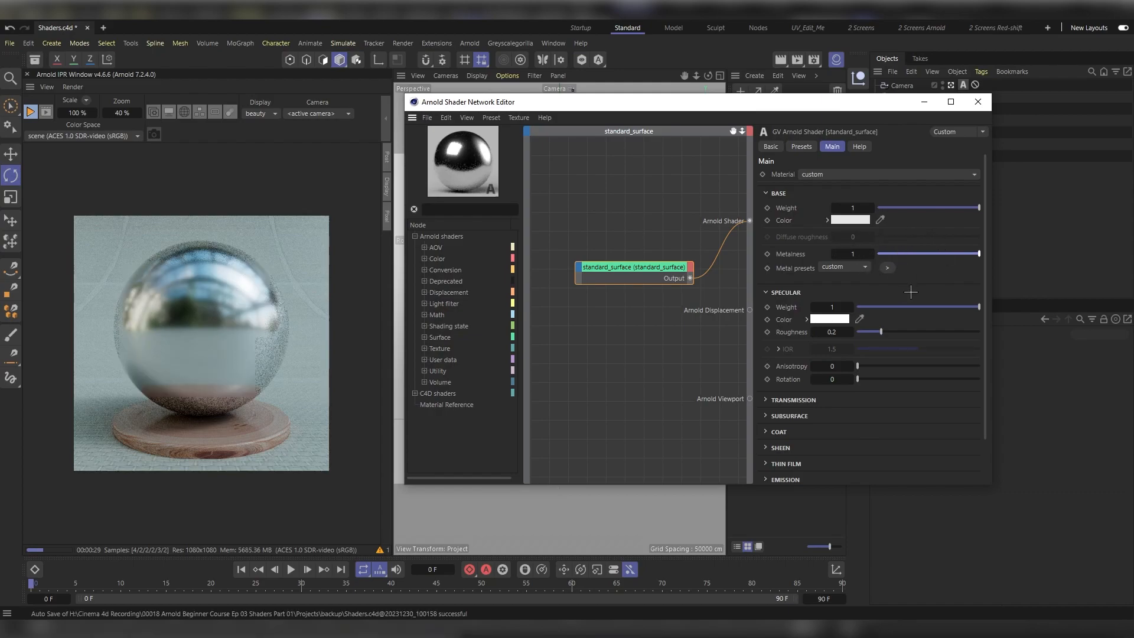
left_click(864, 267)
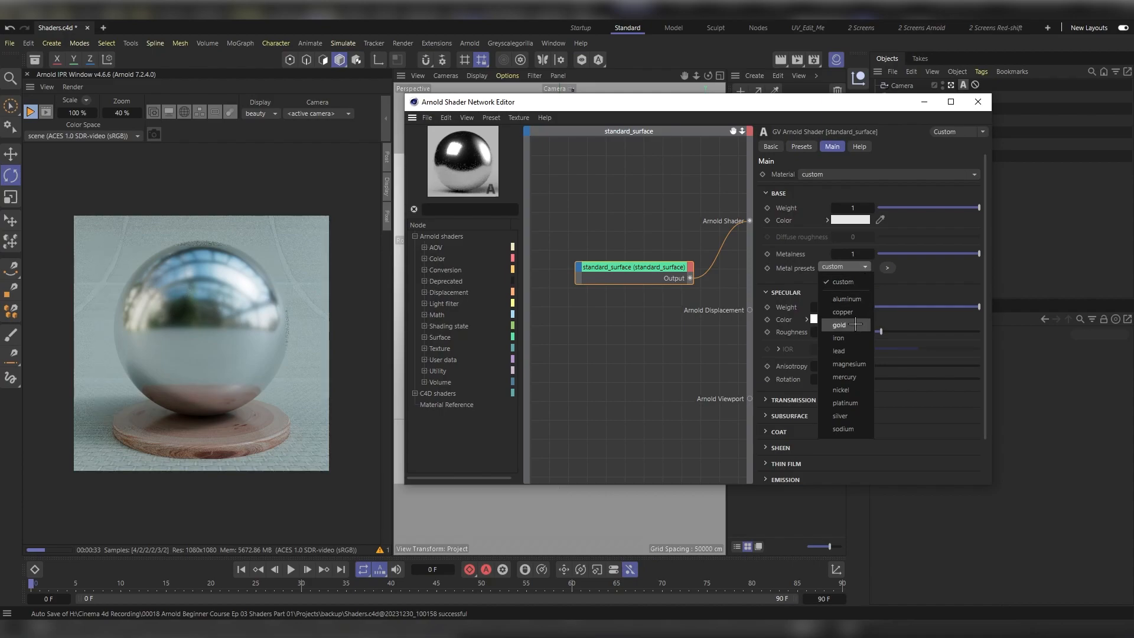
left_click(859, 325)
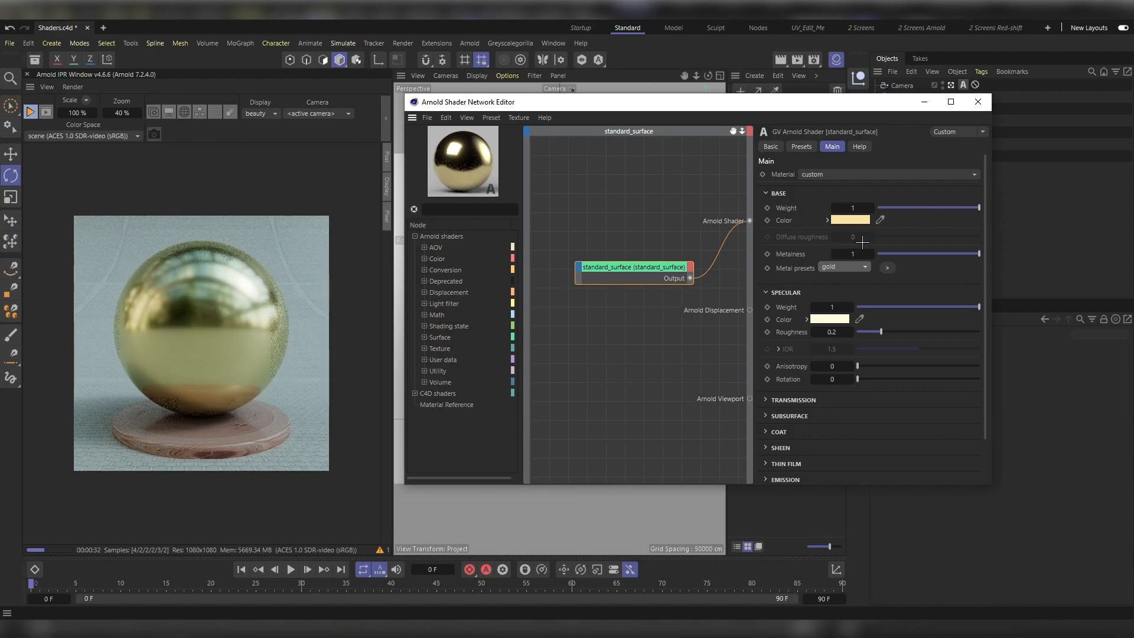
- Make the gold's Base color more saturated, using RGB 244, 206, 90
left_click(848, 221)
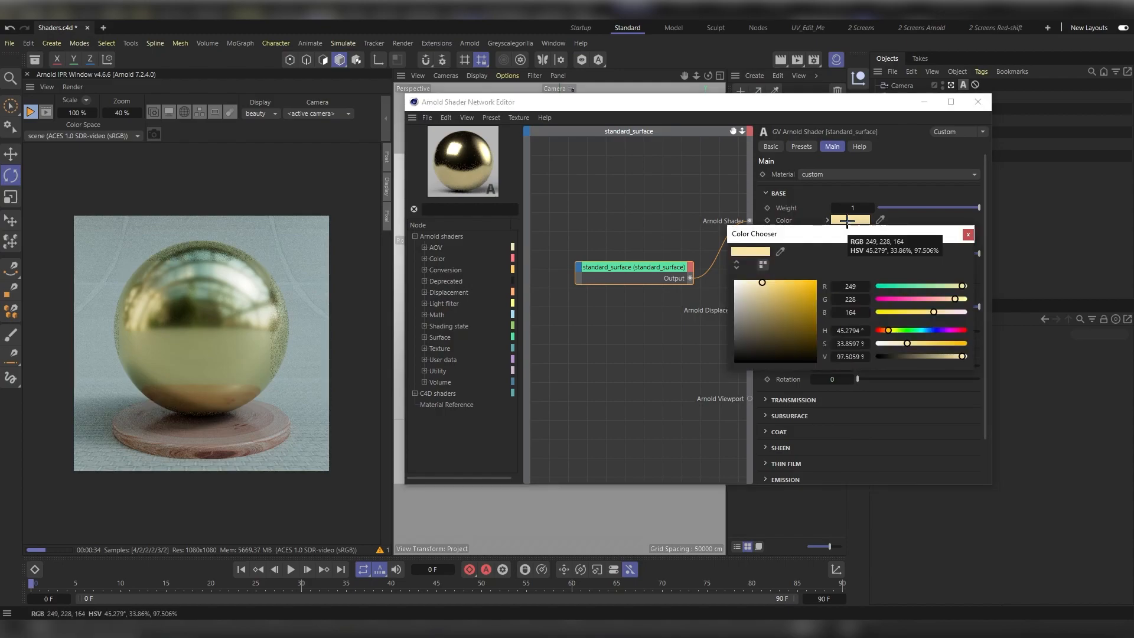
left_click(782, 284)
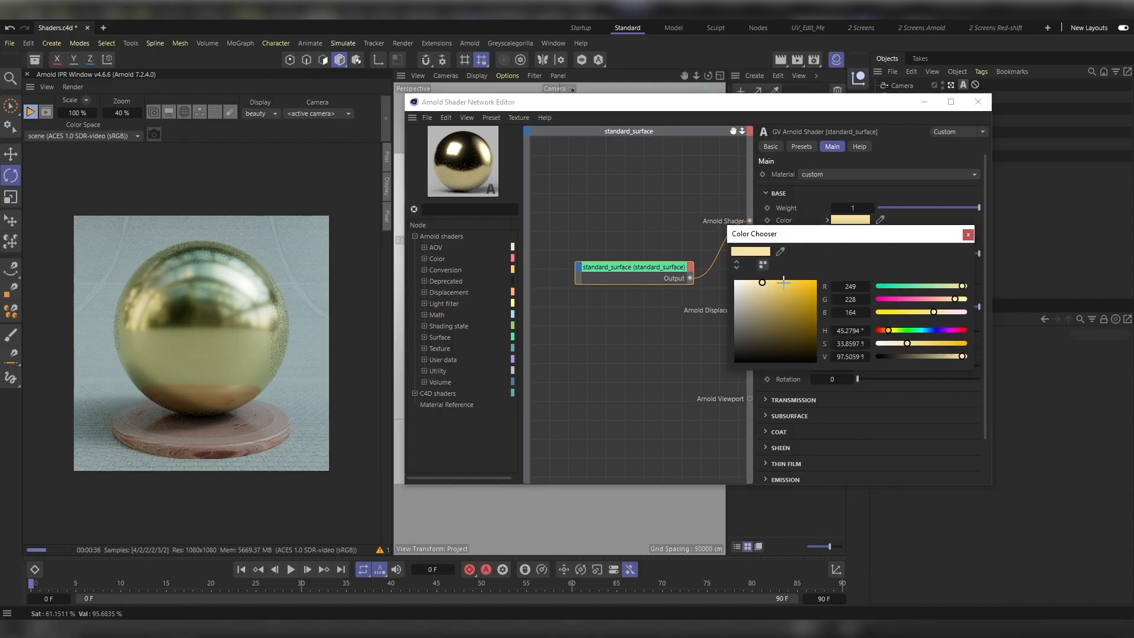
left_click(786, 286)
left_click(786, 284)
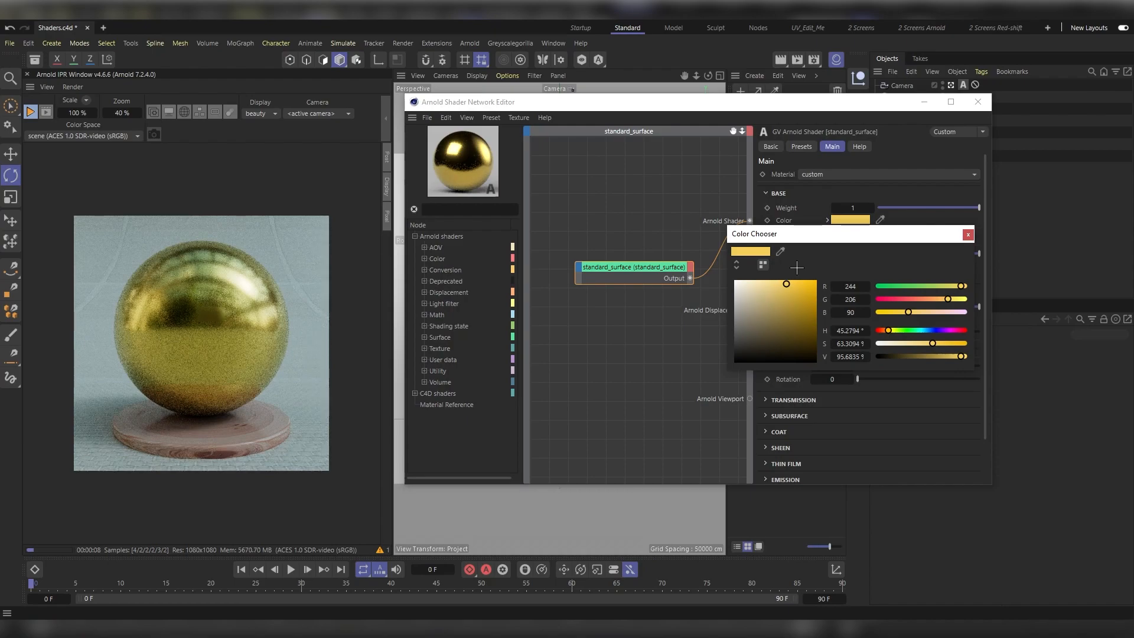
left_click(968, 235)
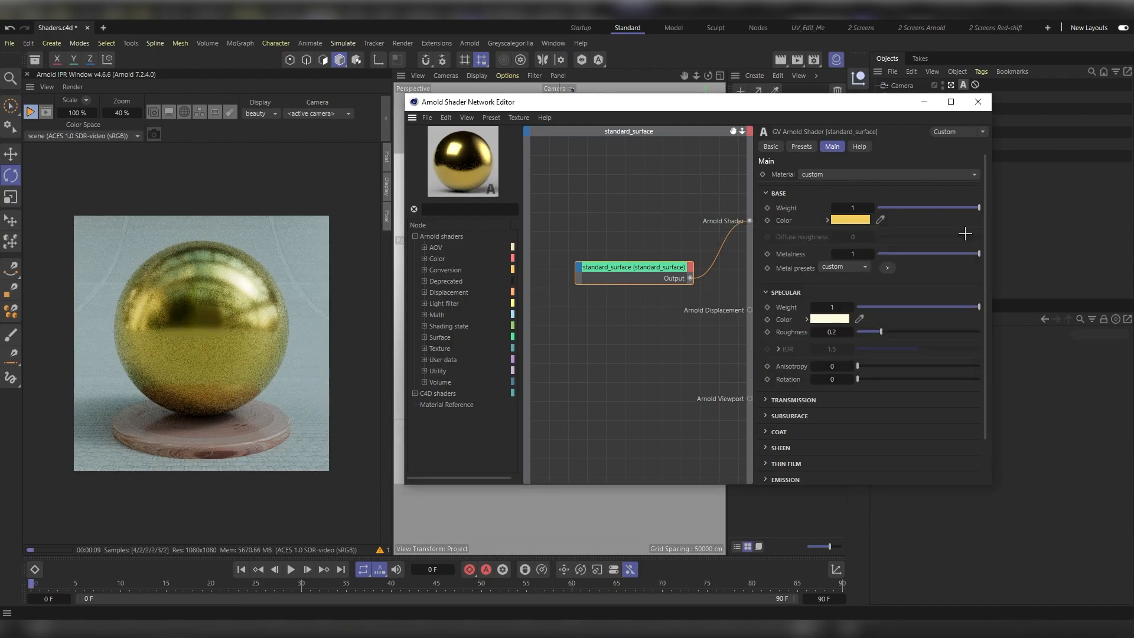
- Copy the gold Base color to the Specular color and adjust it to a bright yellow, RGB 251, 242, 114
left_click_drag(853, 221, 830, 318)
left_click(831, 318)
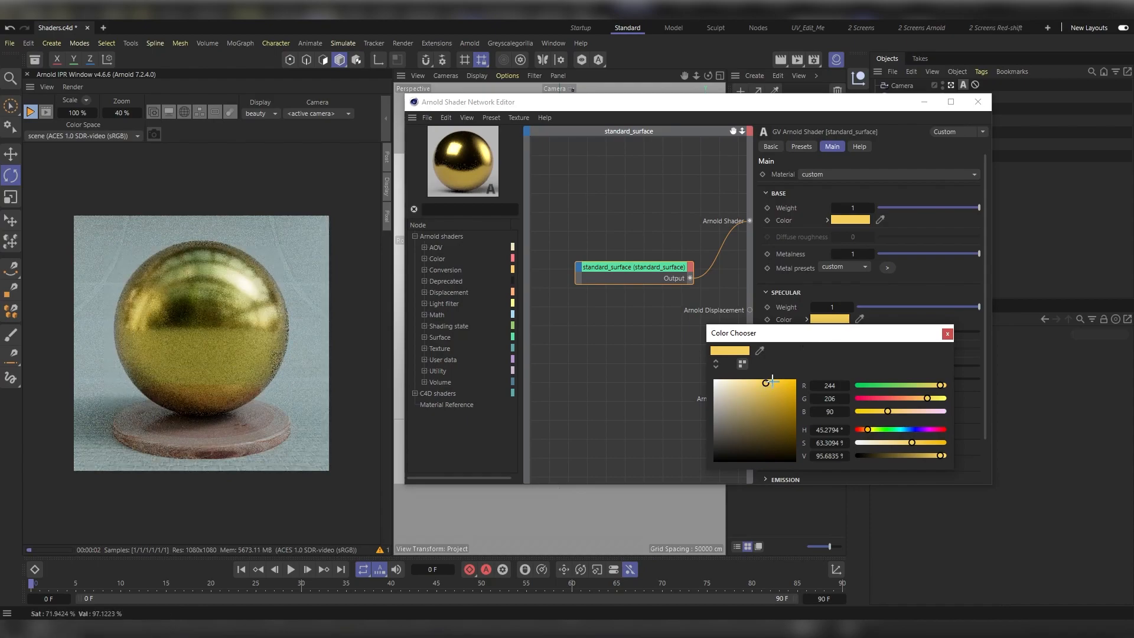
left_click(743, 384)
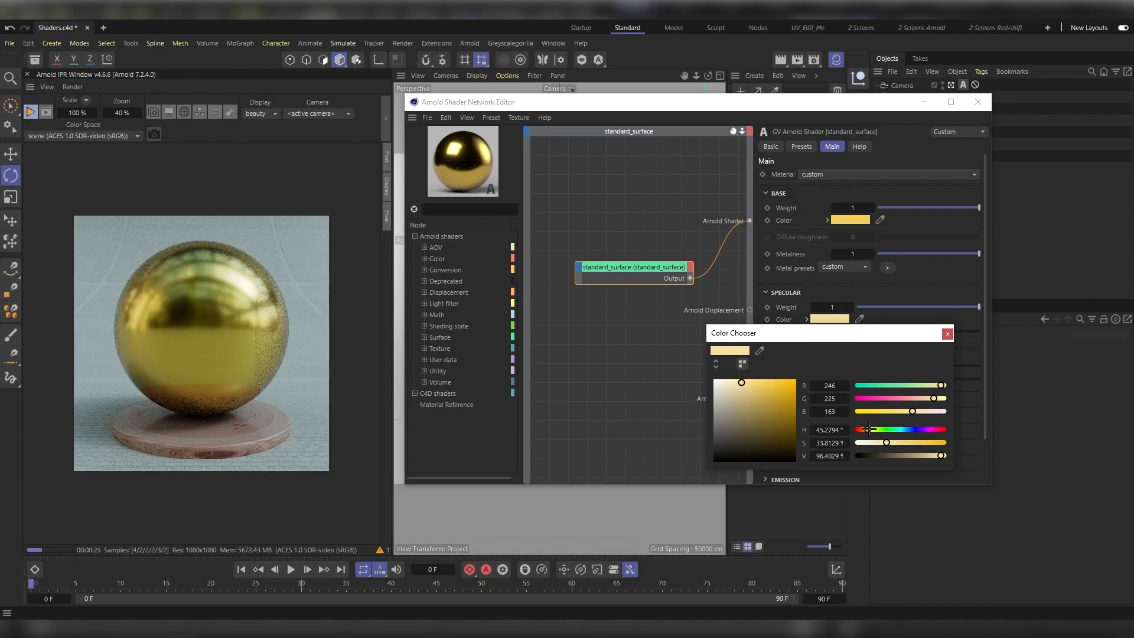
left_click(870, 429)
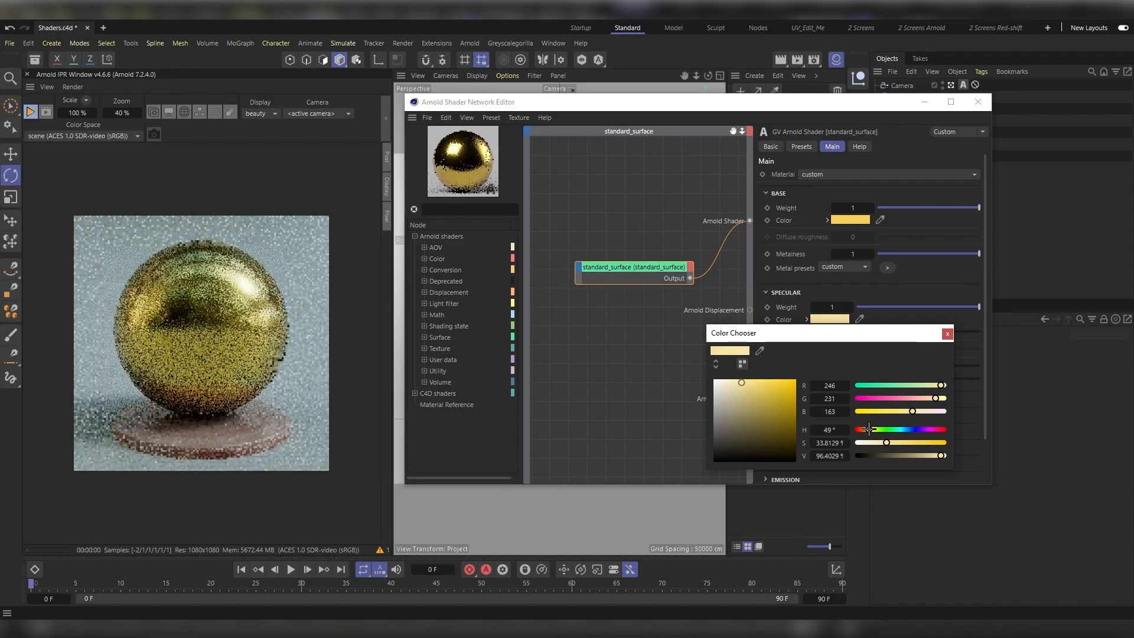
left_click(758, 380)
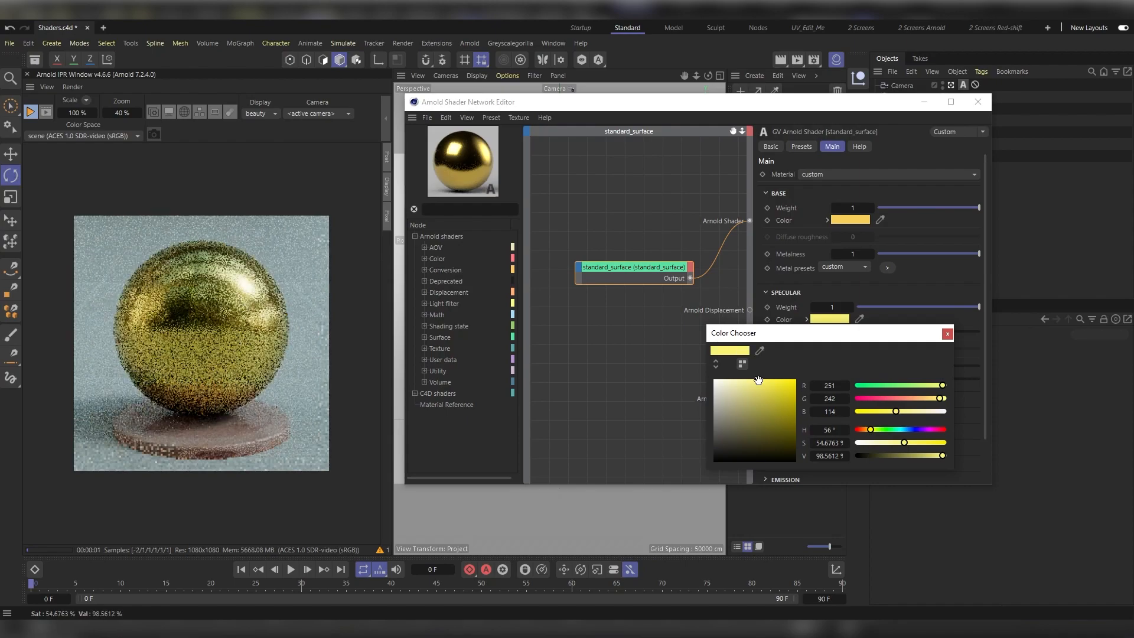
left_click(947, 334)
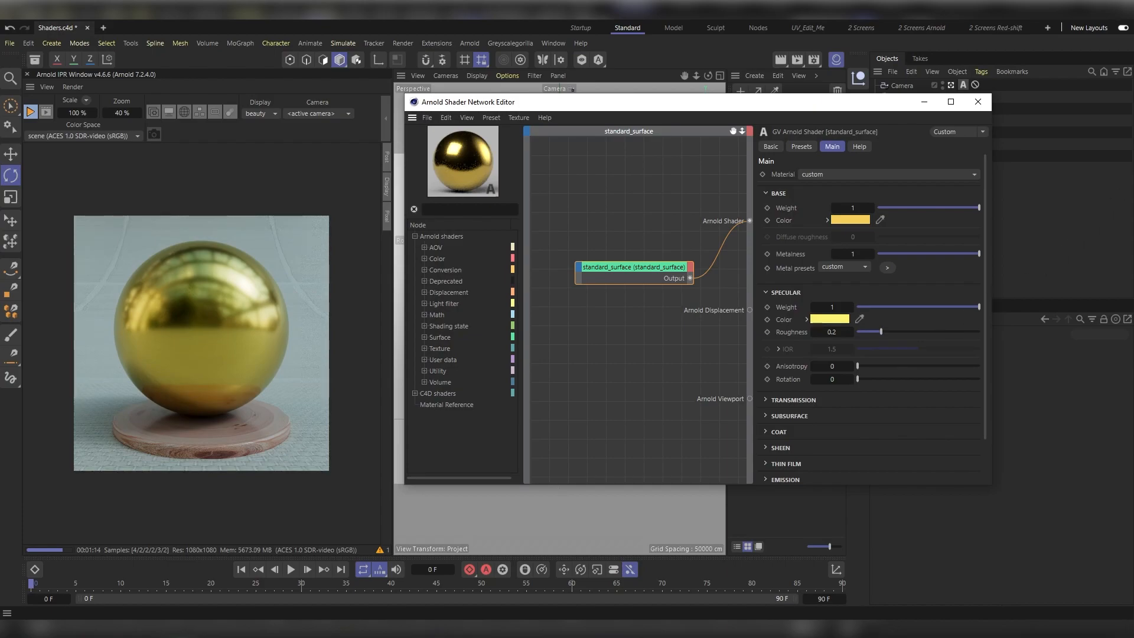
- Add the BW32.png grunge texture to the shader network and preview it on the sphere through the Arnold Shader output
left_click_drag(1133, 133, 577, 357)
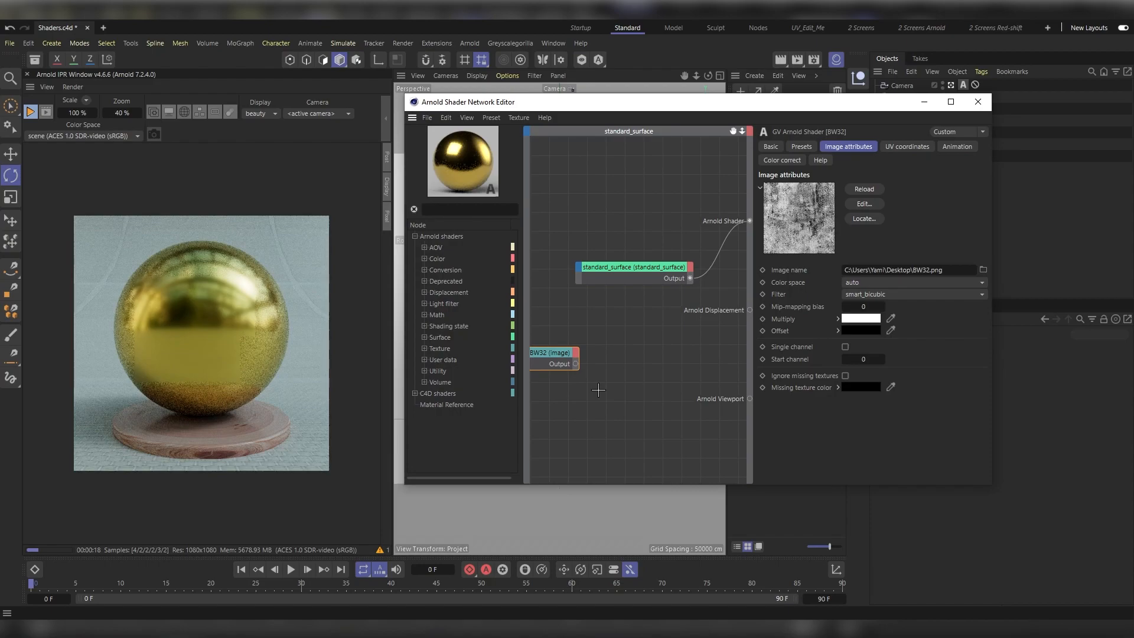
key("a")
key("1")
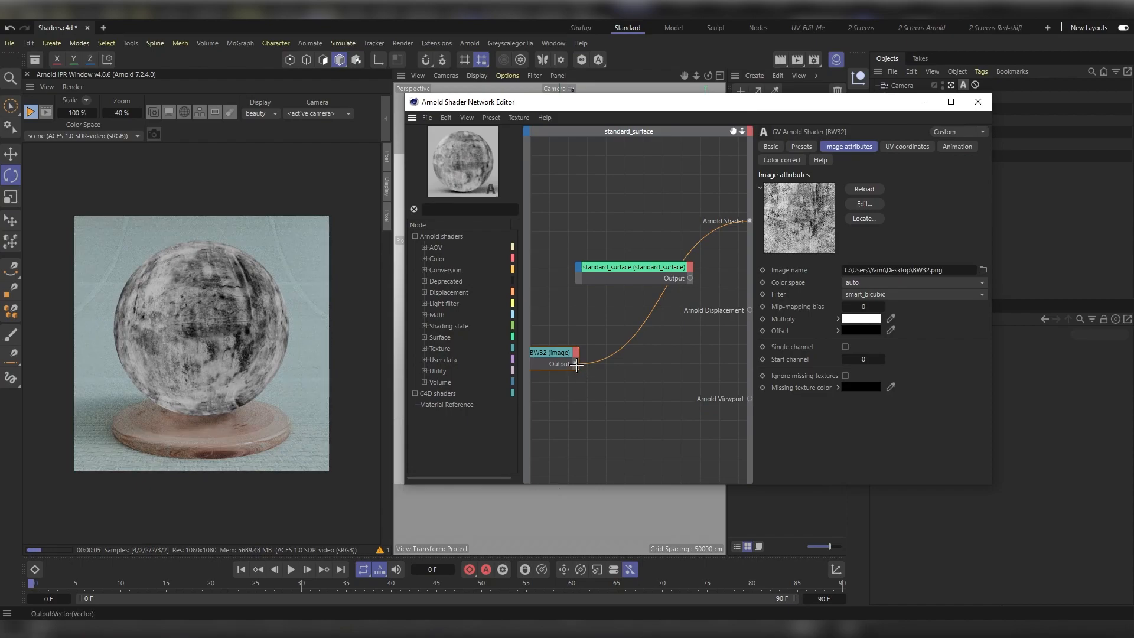
- Connect the BW32 image to Specular Roughness with raw color space, and reconnect the standard_surface node to the Arnold Shader output
left_click_drag(576, 364, 689, 320)
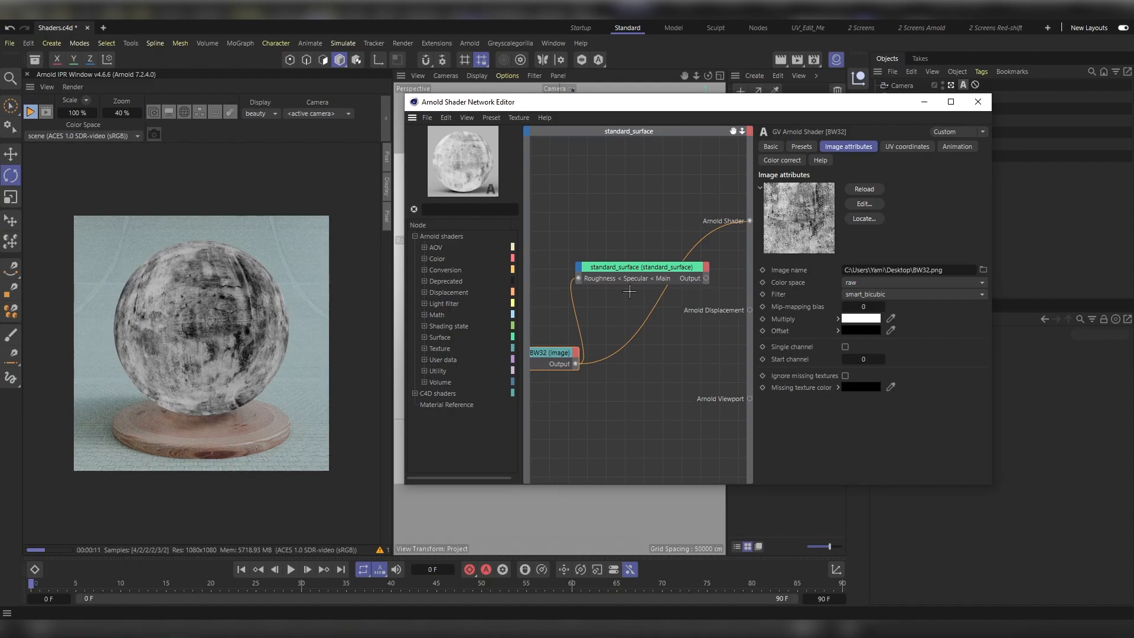
left_click(619, 267)
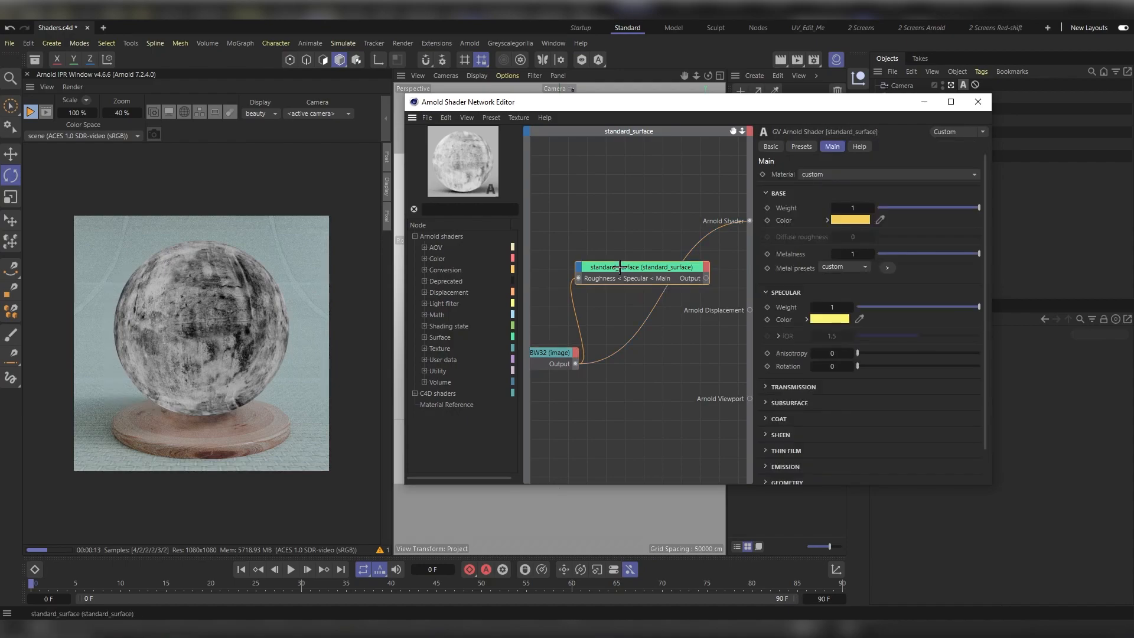
right_click(620, 266)
left_click(650, 298)
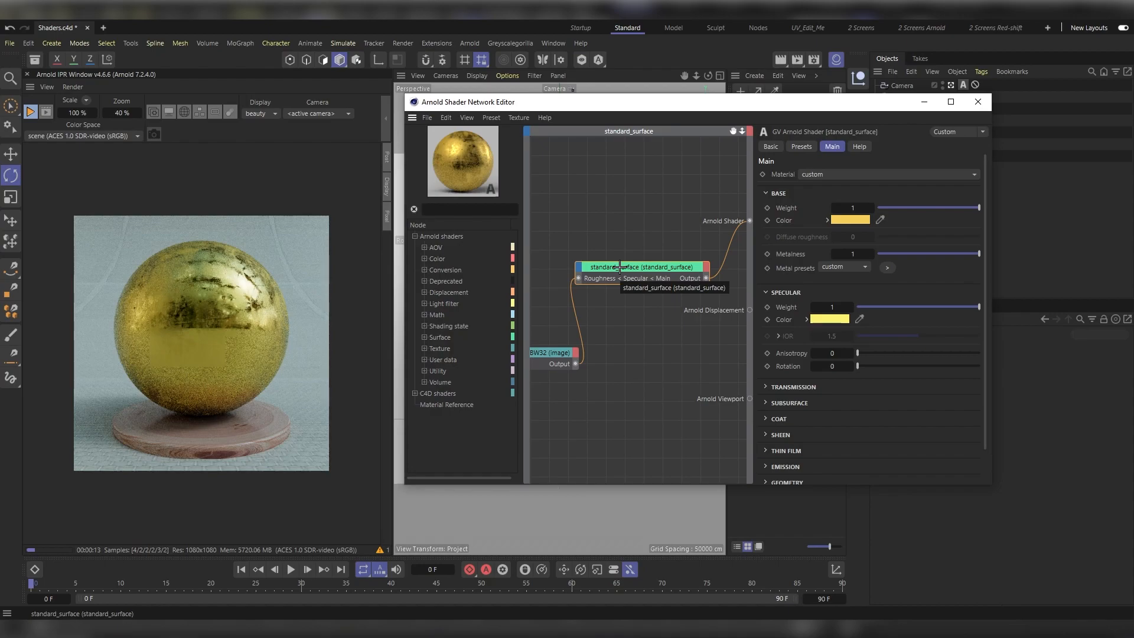
- Insert a ramp_float node between the BW32 image and Specular Roughness using its Main Input port, with its type set to custom
left_click(555, 352)
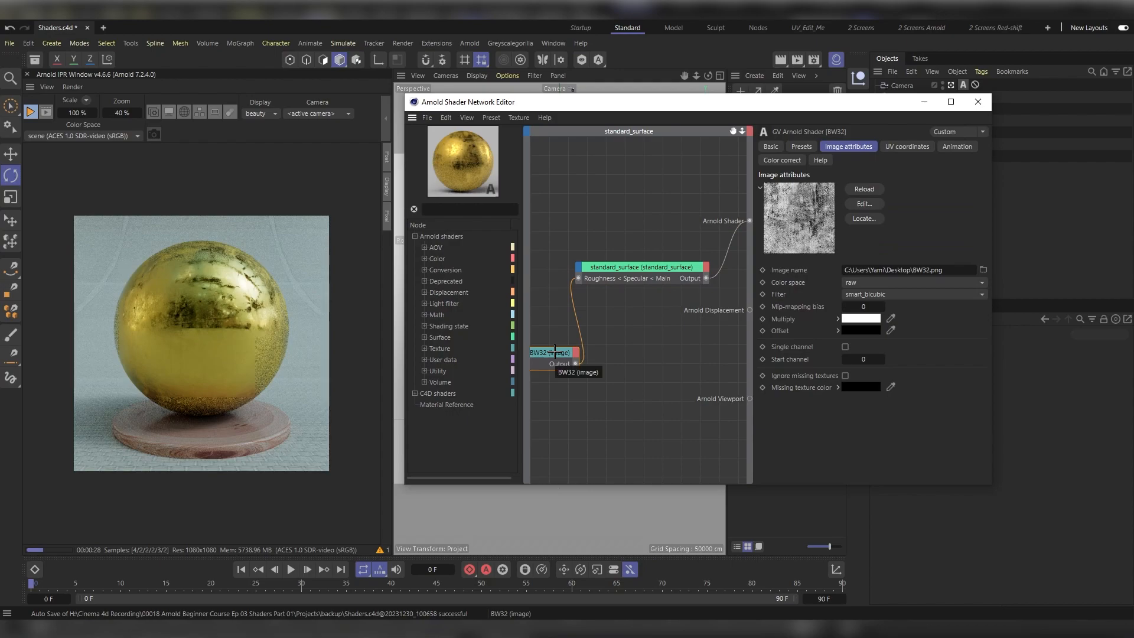
key("Tab")
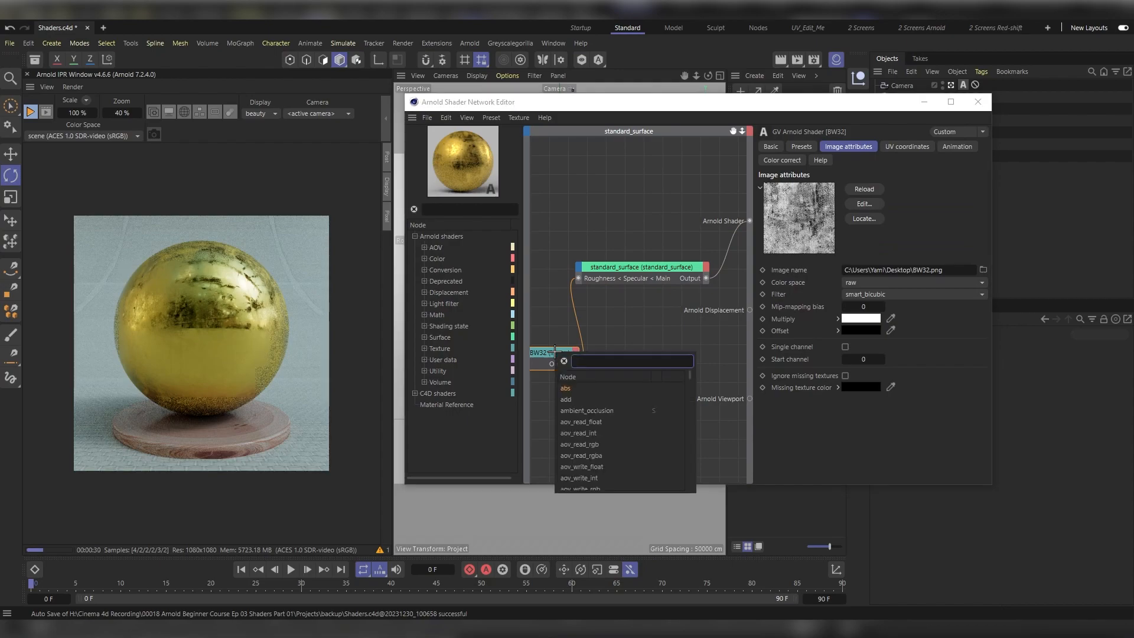
type("ramp")
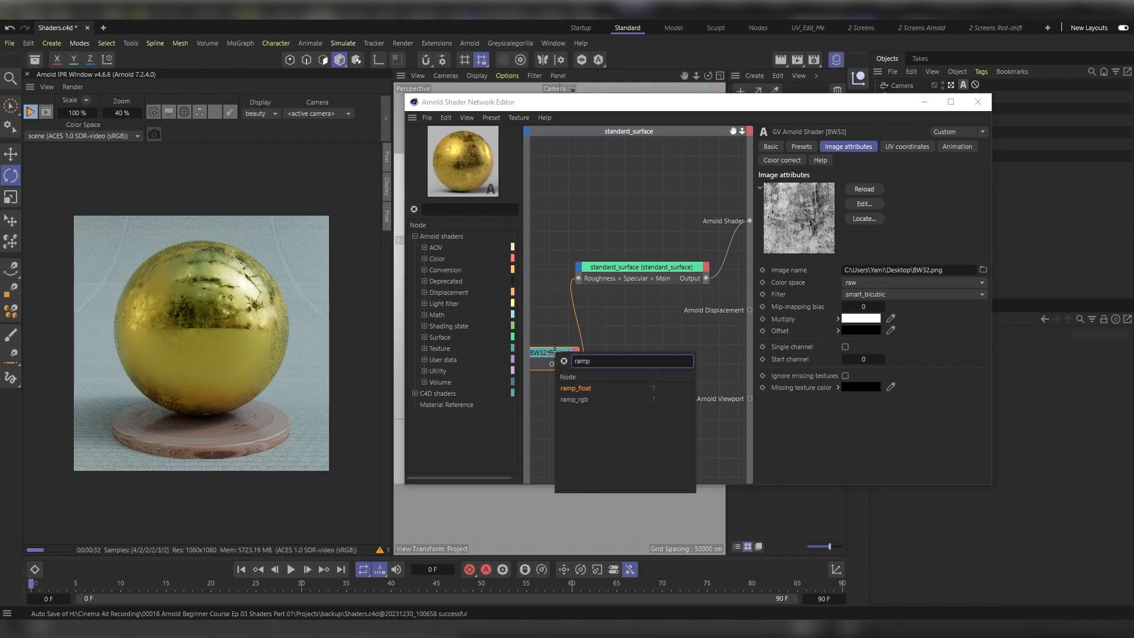
double_click(581, 388)
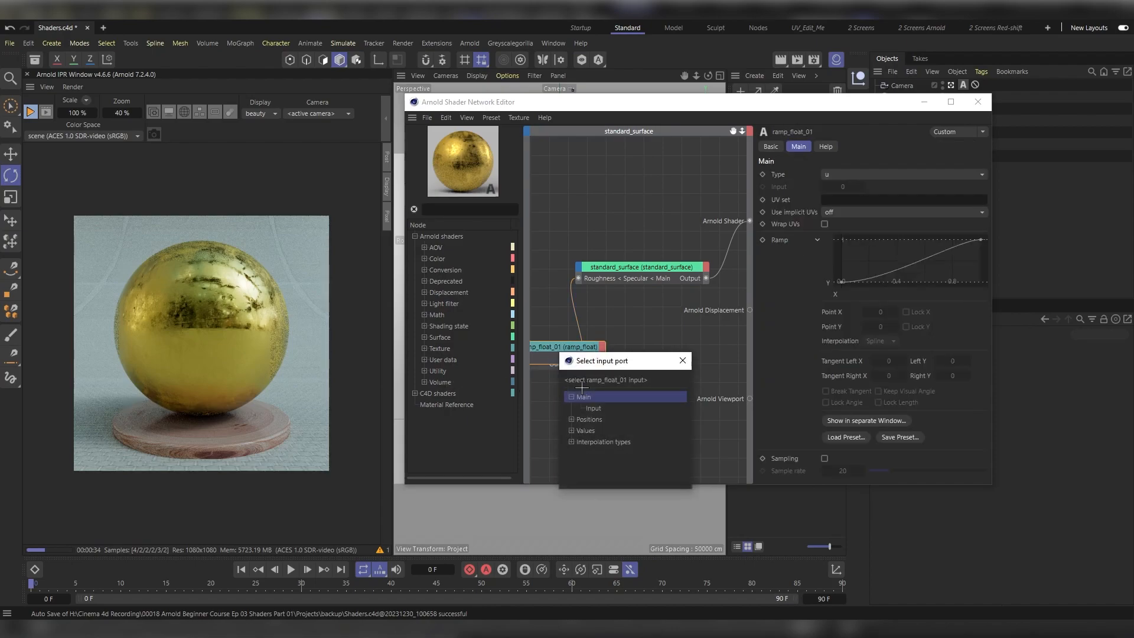
double_click(607, 408)
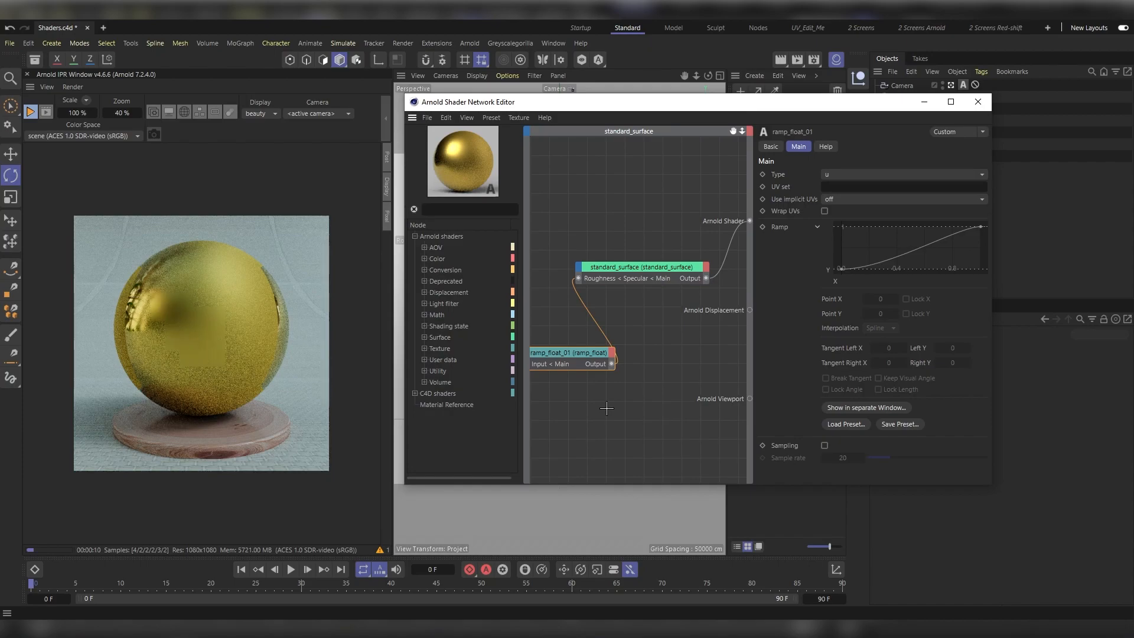
left_click(850, 173)
left_click(865, 188)
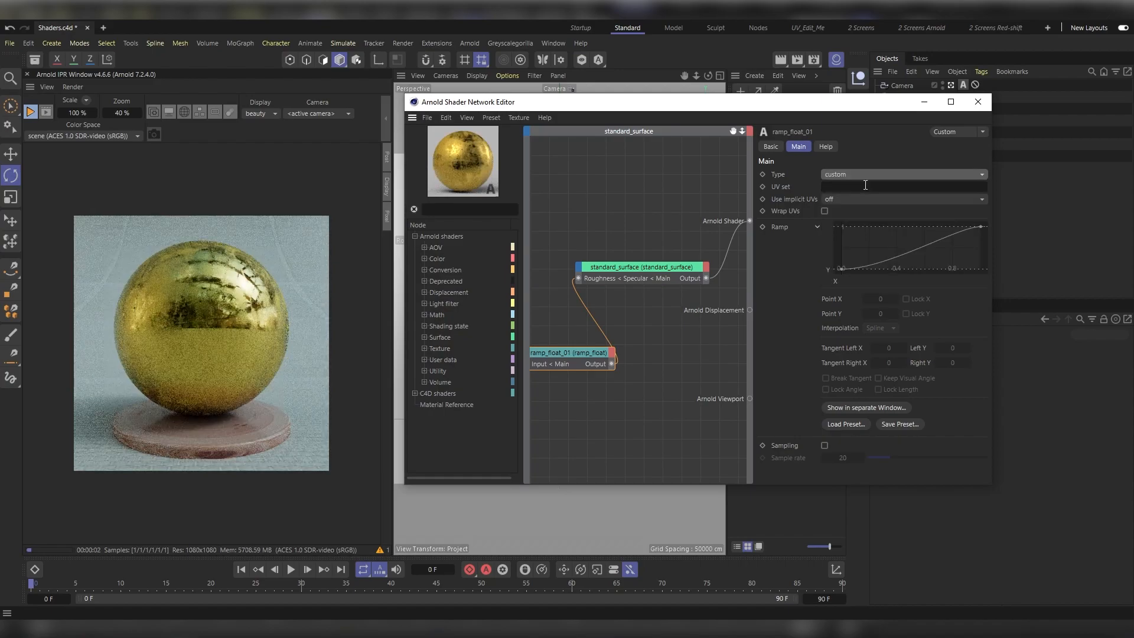
- Open the ramp_float curve in a separate enlarged window and lower the curve's end point
left_click(859, 406)
left_click_drag(833, 278, 656, 139)
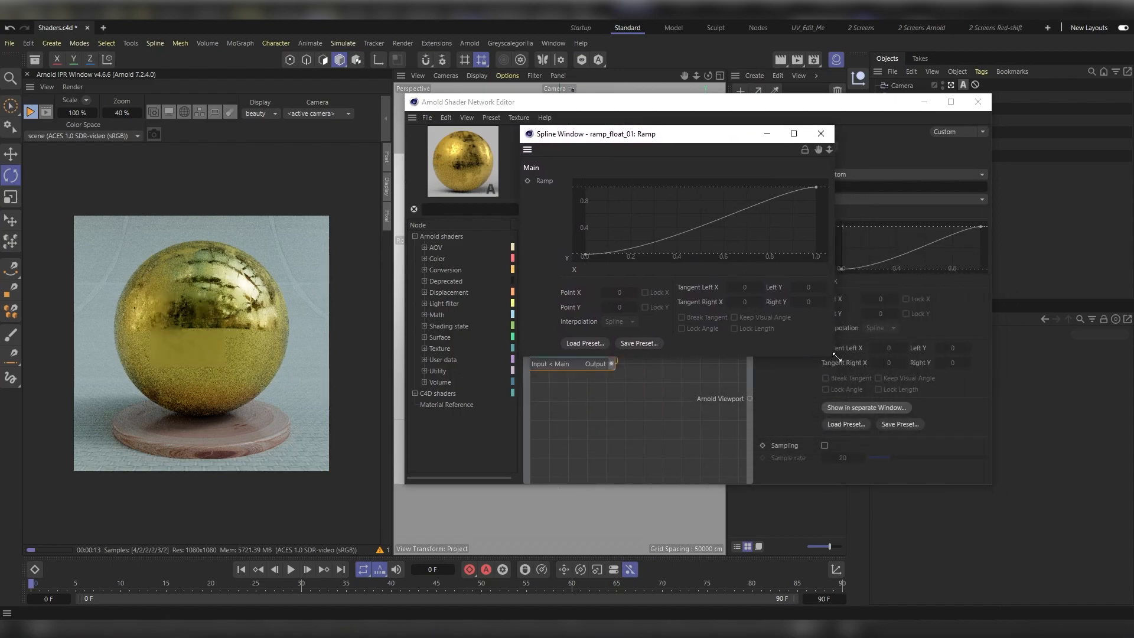
left_click_drag(838, 357, 901, 459)
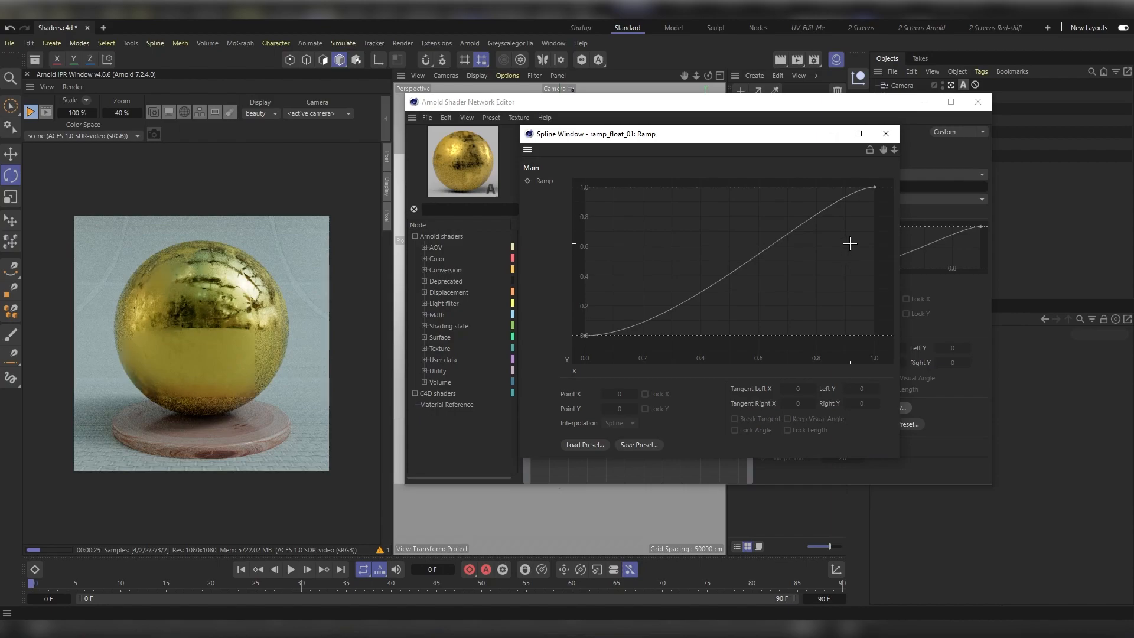
left_click(875, 187)
left_click_drag(875, 187, 905, 244)
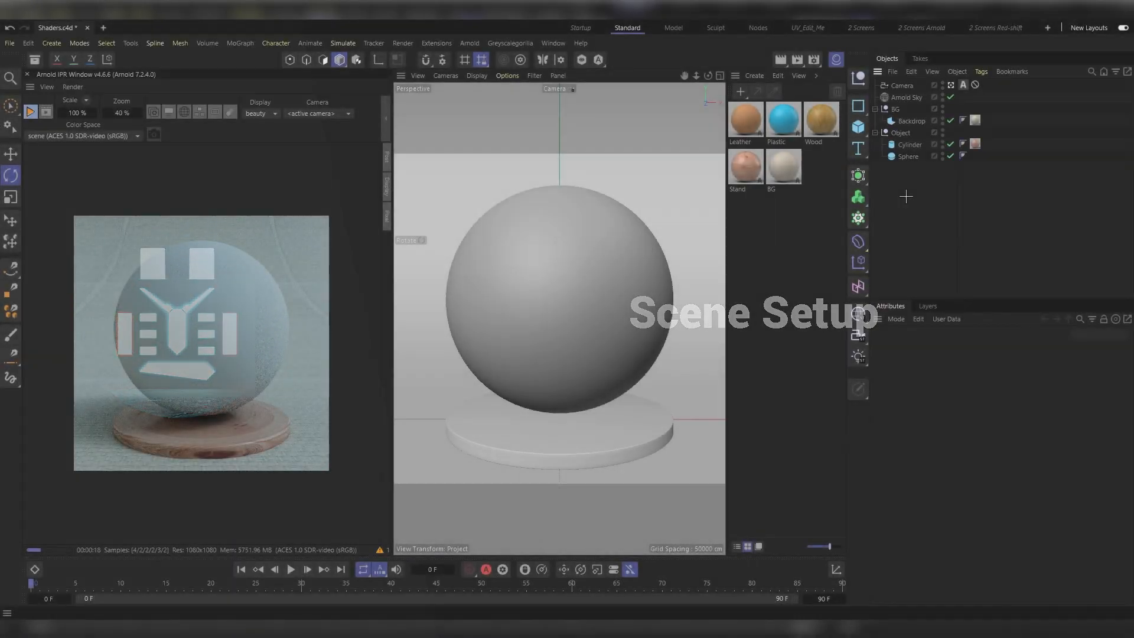
- Create a new empty project
key("ctrl+n")
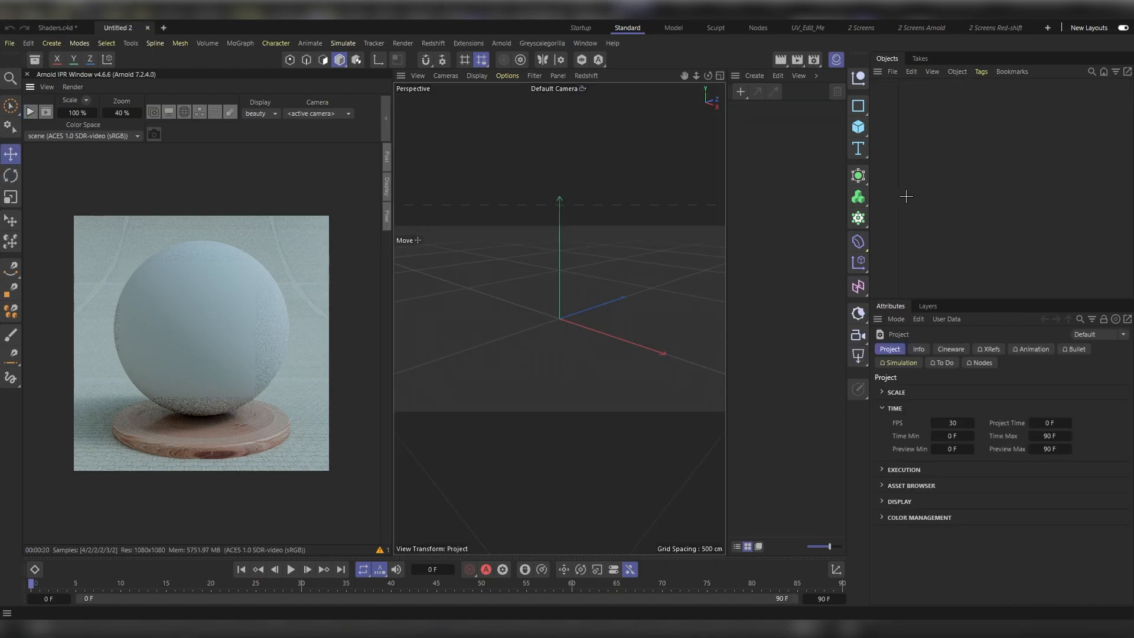
- Hide the Material Manager and add a plane to the scene as the ground
left_click(836, 59)
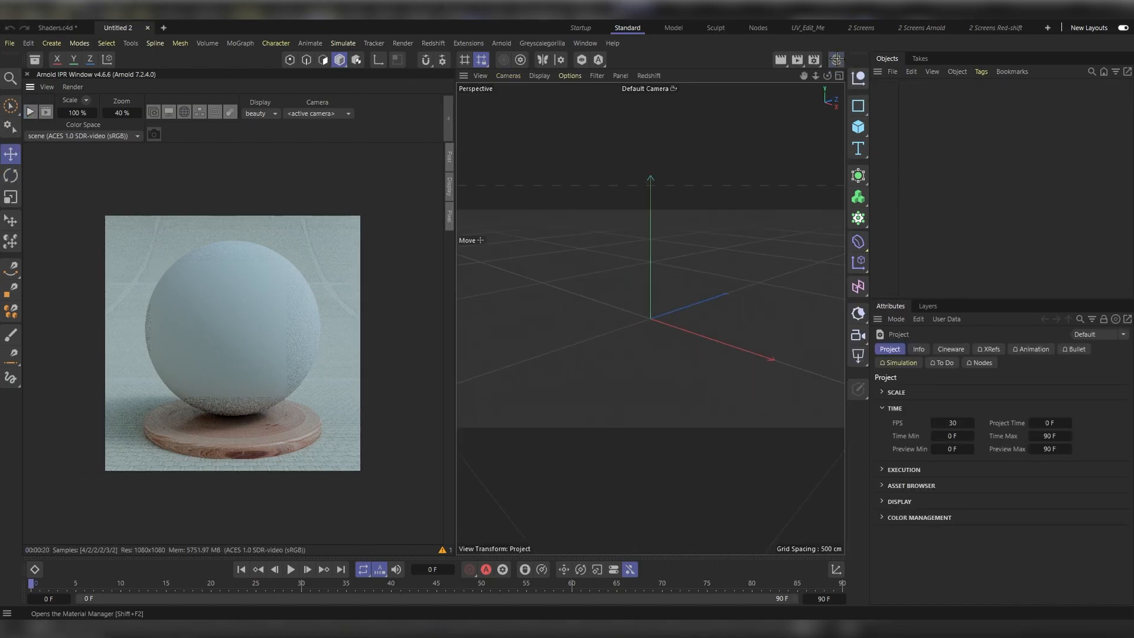
left_click(858, 127)
left_click(919, 167)
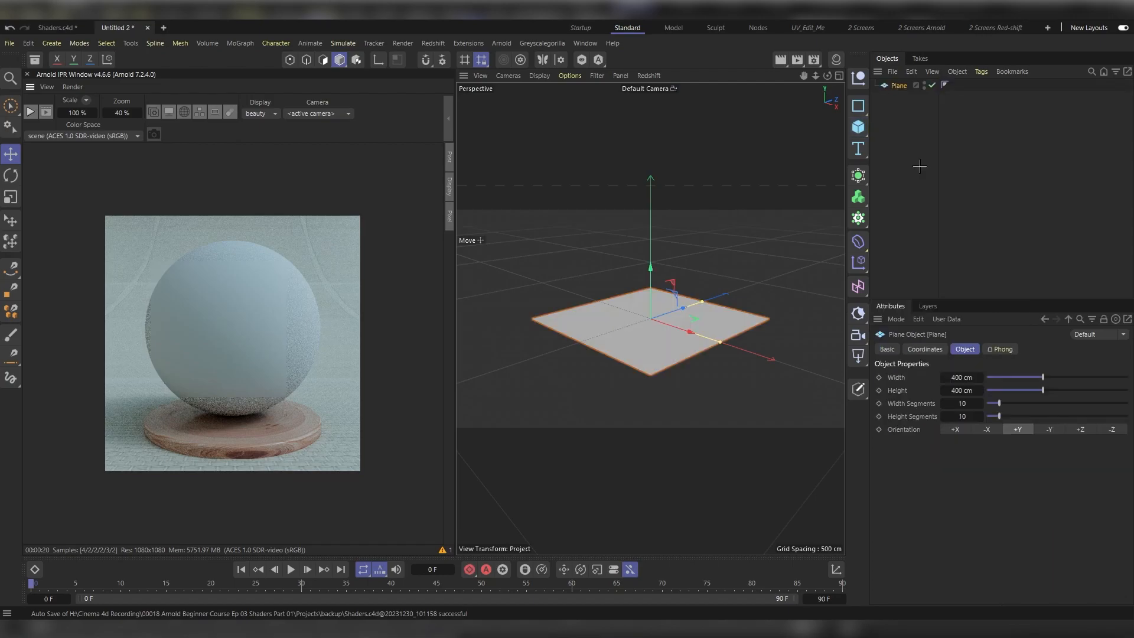
- Add a cone and scale it down to about 25 cm bottom radius and 50 cm height
left_click(858, 127)
left_click(981, 213)
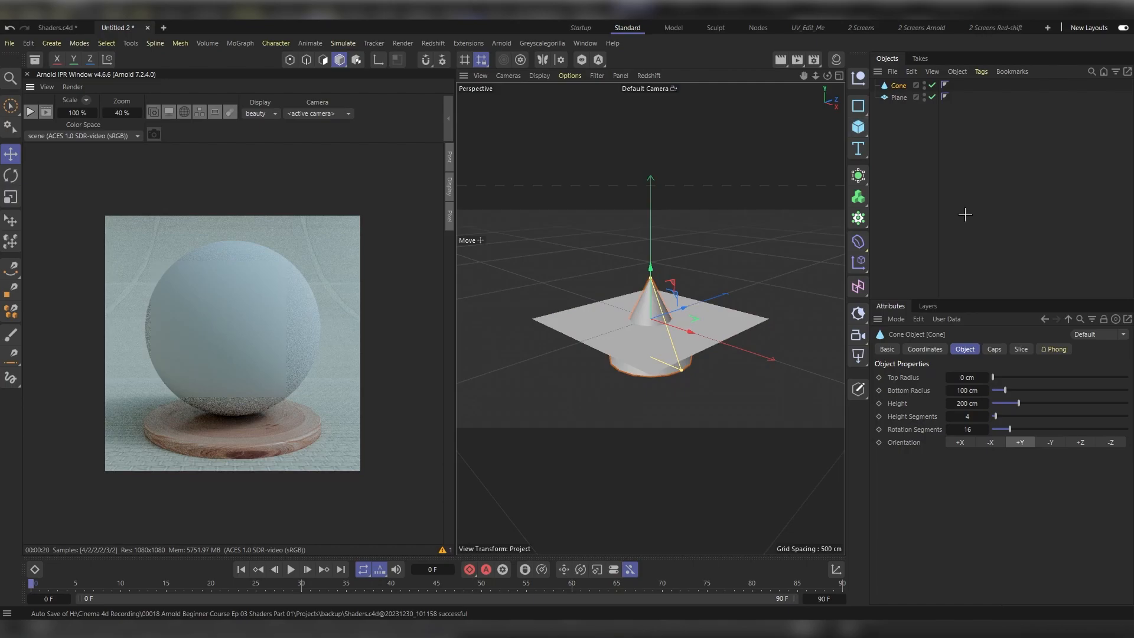
key("t")
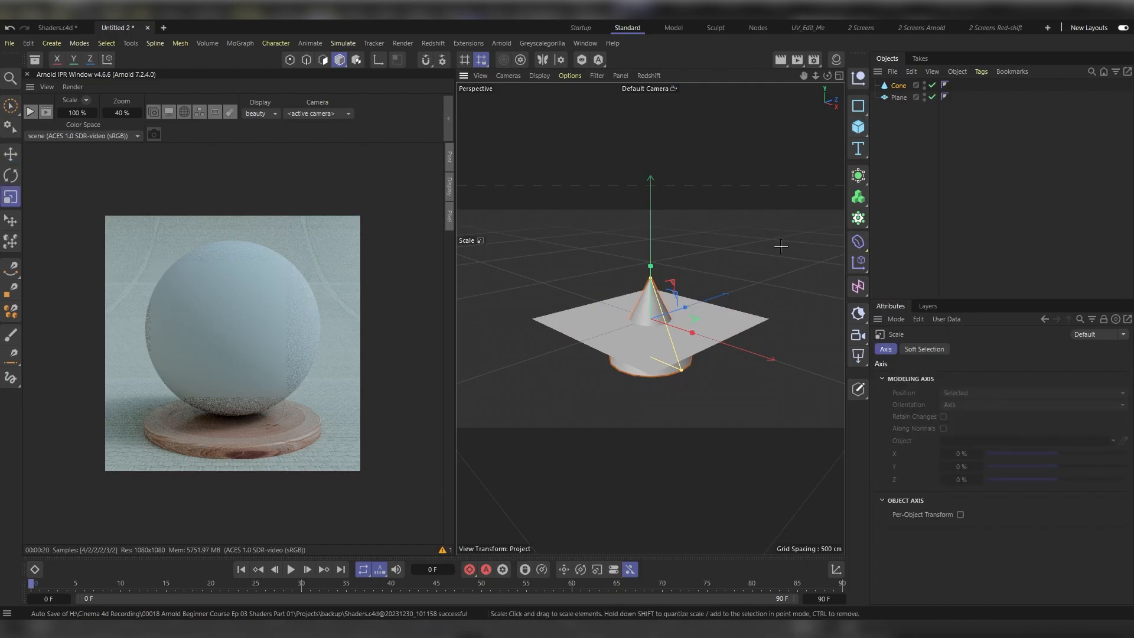
left_click_drag(797, 241, 561, 436)
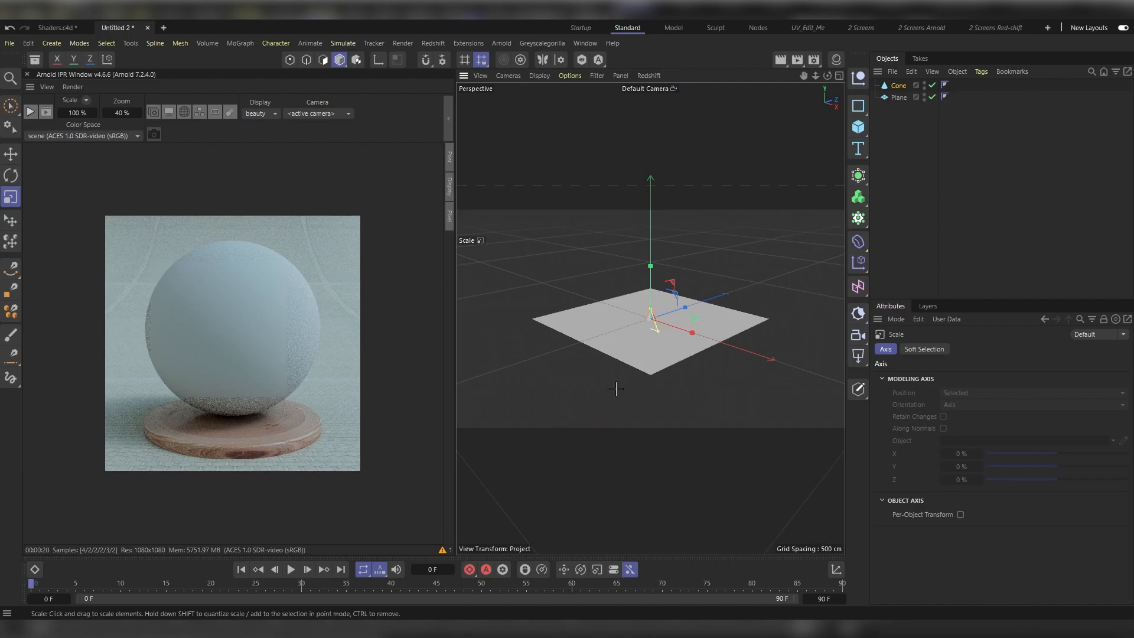
- Use the Place tool to set the cone on the surface at the middle of the plane
left_click(9, 221)
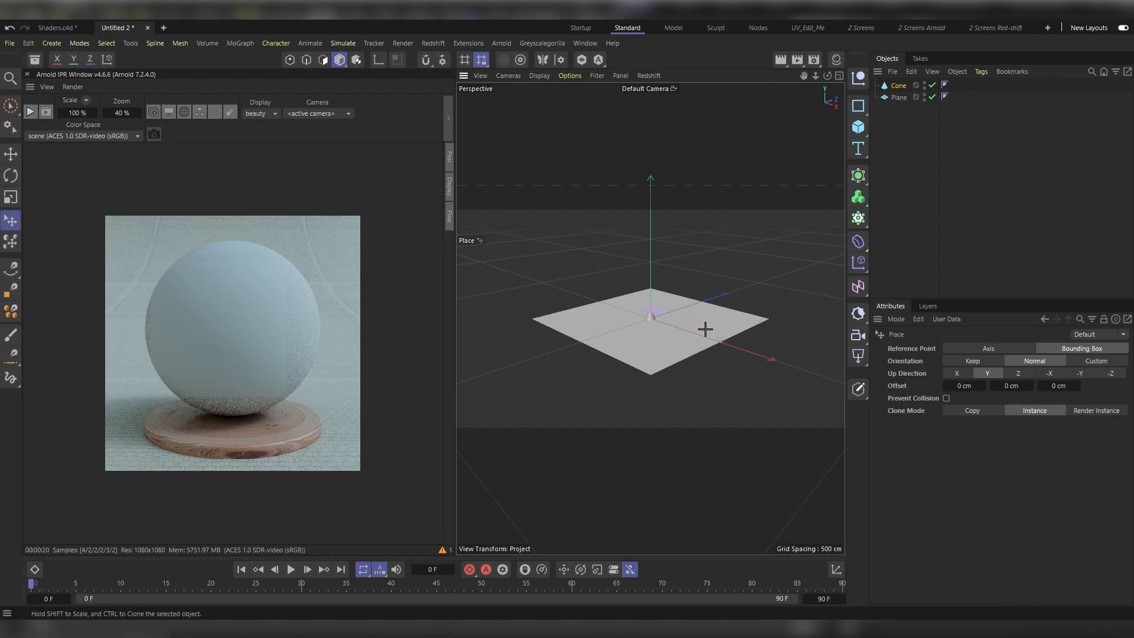
left_click_drag(653, 324, 650, 319, "shift")
scroll(661, 304, "up", 3)
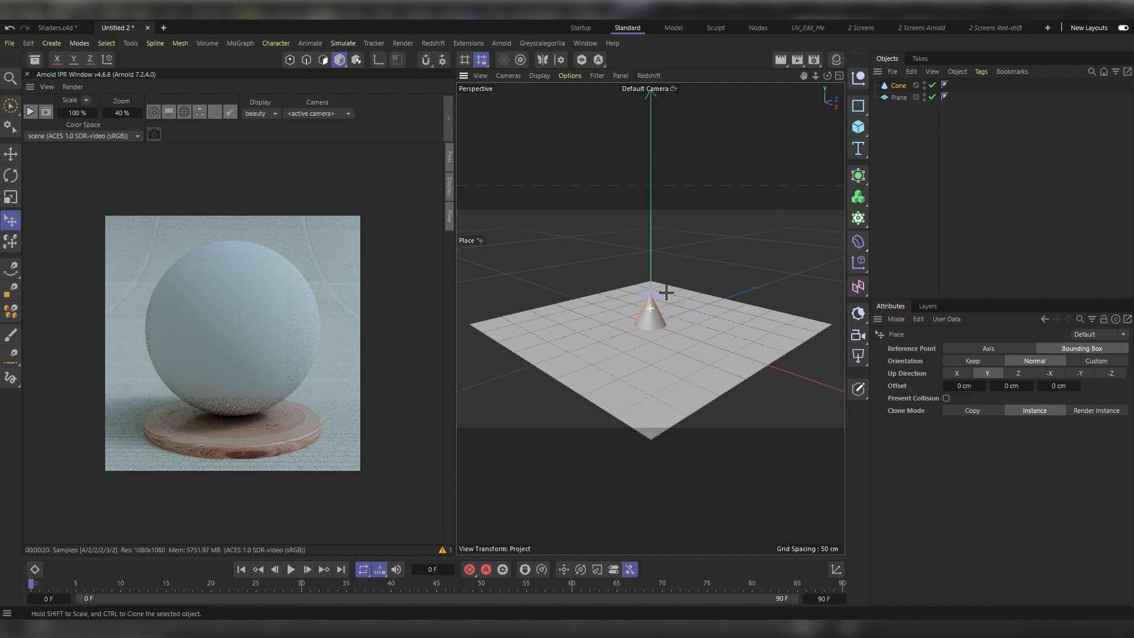
scroll(665, 292, "up", 5)
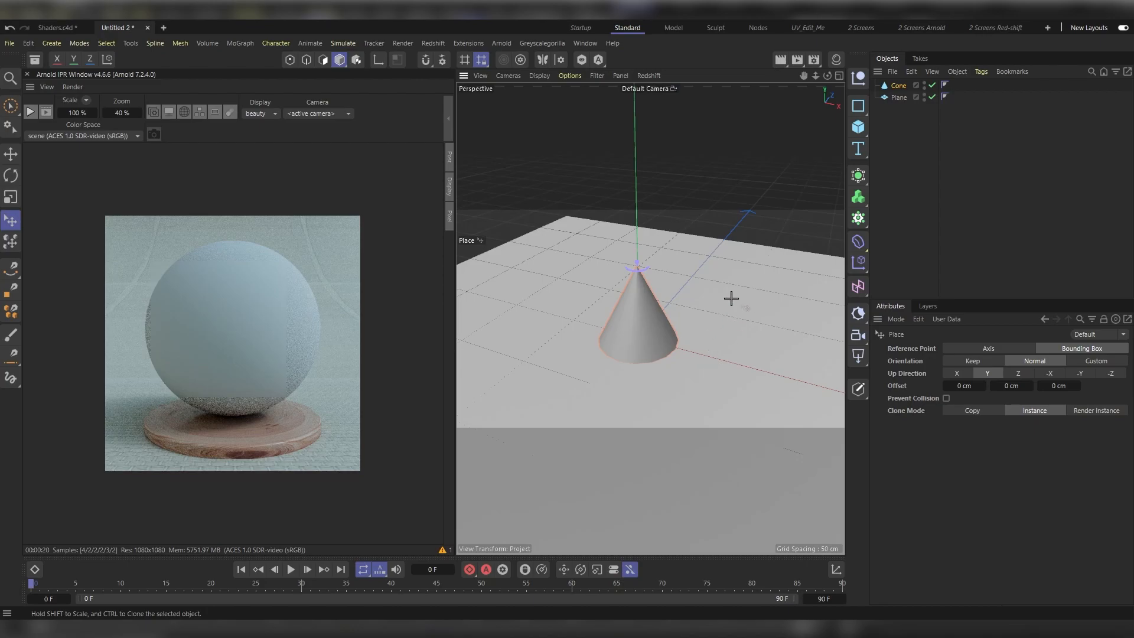
- Set the cone's Top Radius to 10 cm
left_click(898, 85)
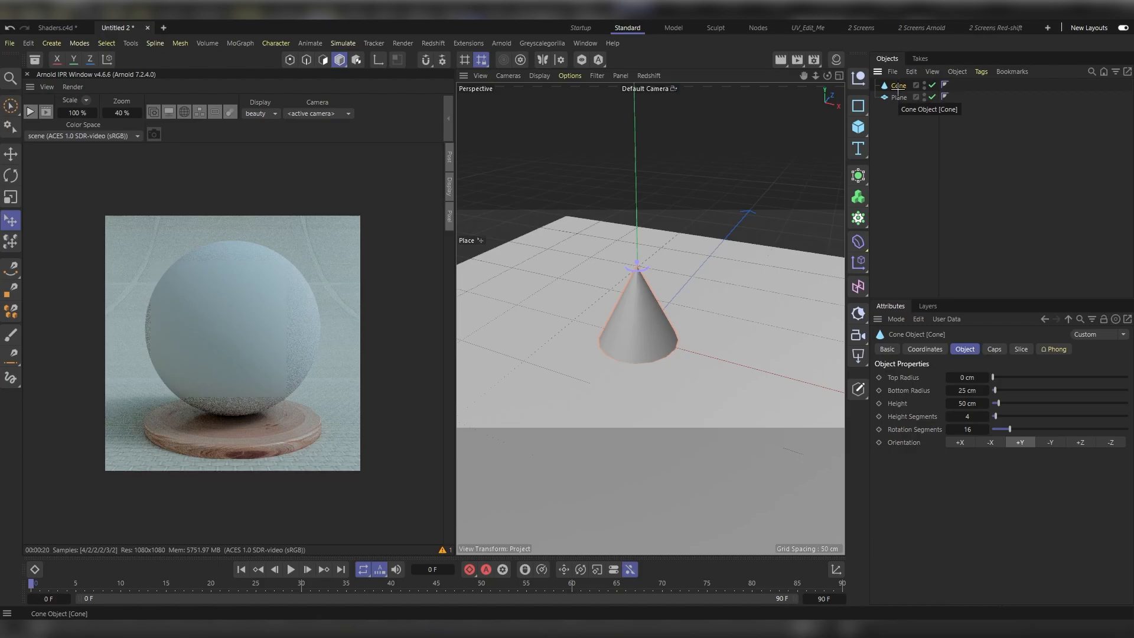
left_click(968, 377)
type("10")
key("Return")
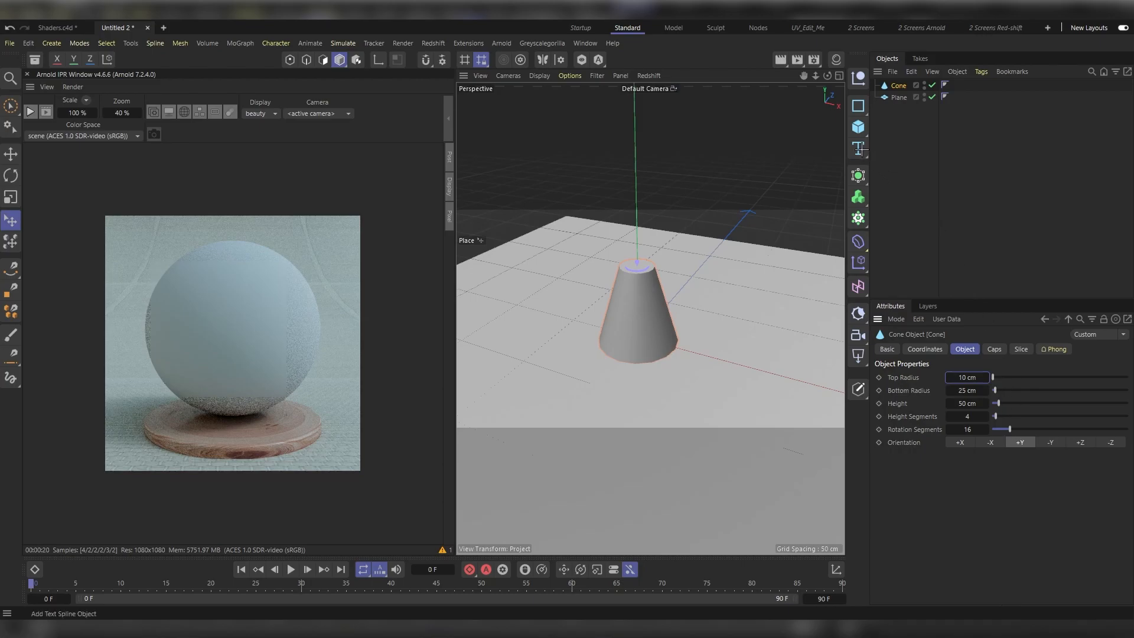
- Add a second plane and raise it above the top of the cone
left_click(858, 128)
left_click(908, 170)
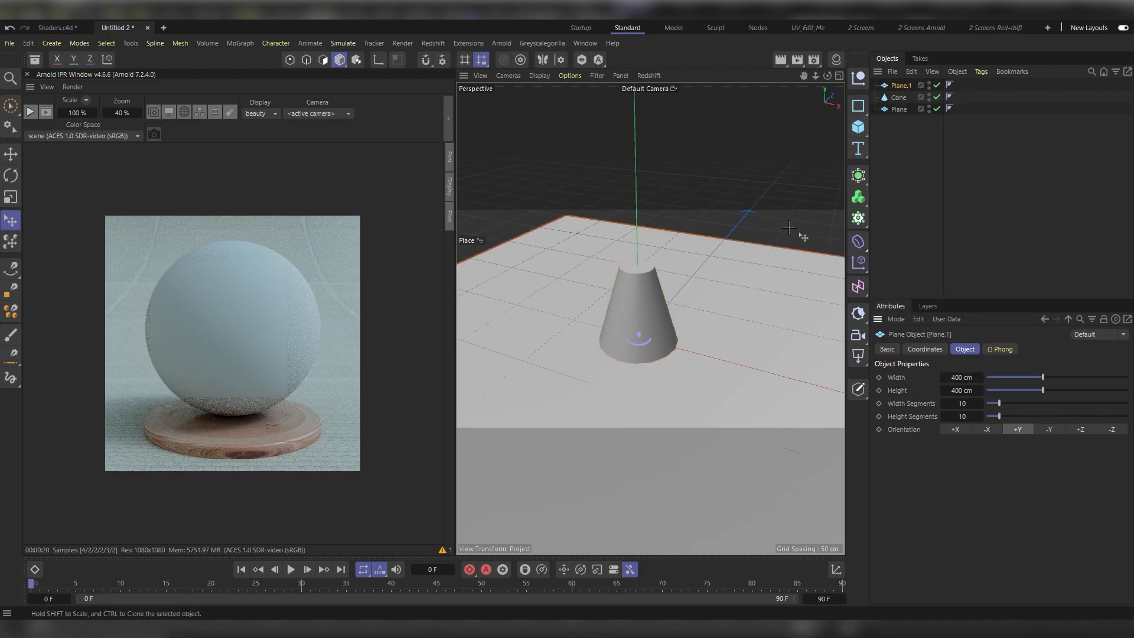
key("e")
left_click_drag(641, 297, 636, 209)
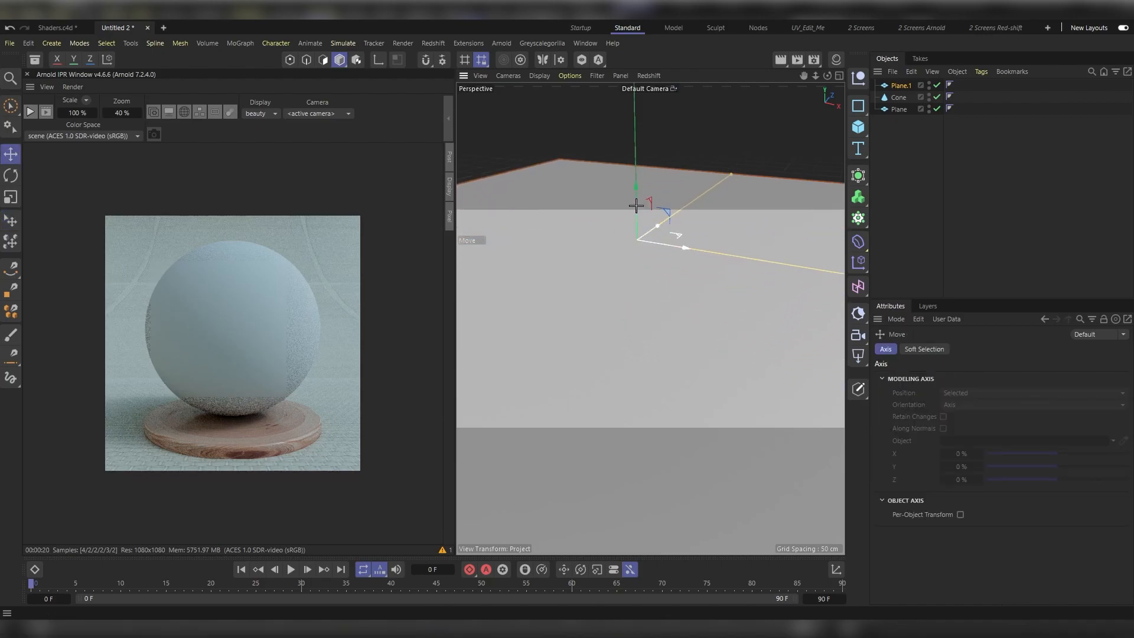
right_click_drag(649, 264, 641, 333, "alt")
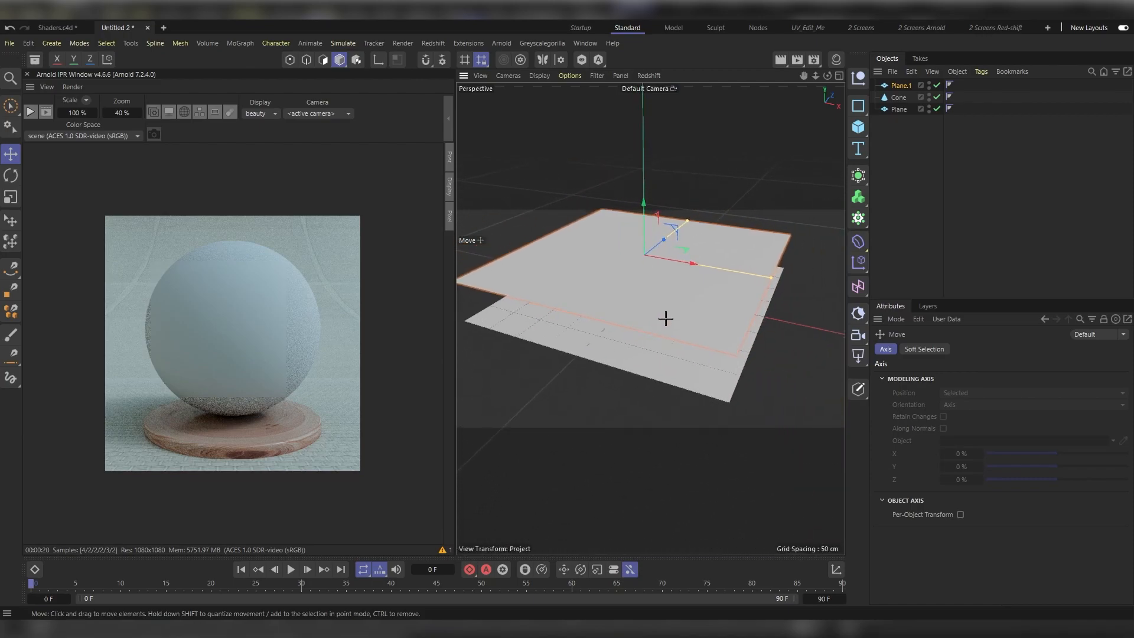
- Set the raised plane's width and height to 200 cm each
left_click(899, 86)
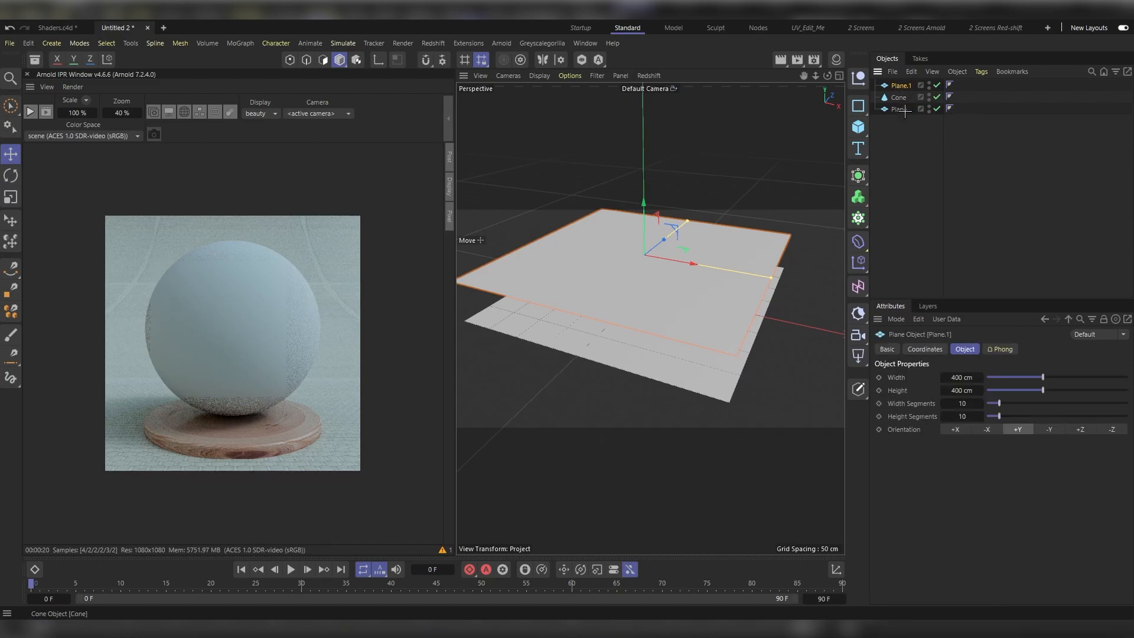
double_click(961, 376)
type("200")
key("Tab")
type("200")
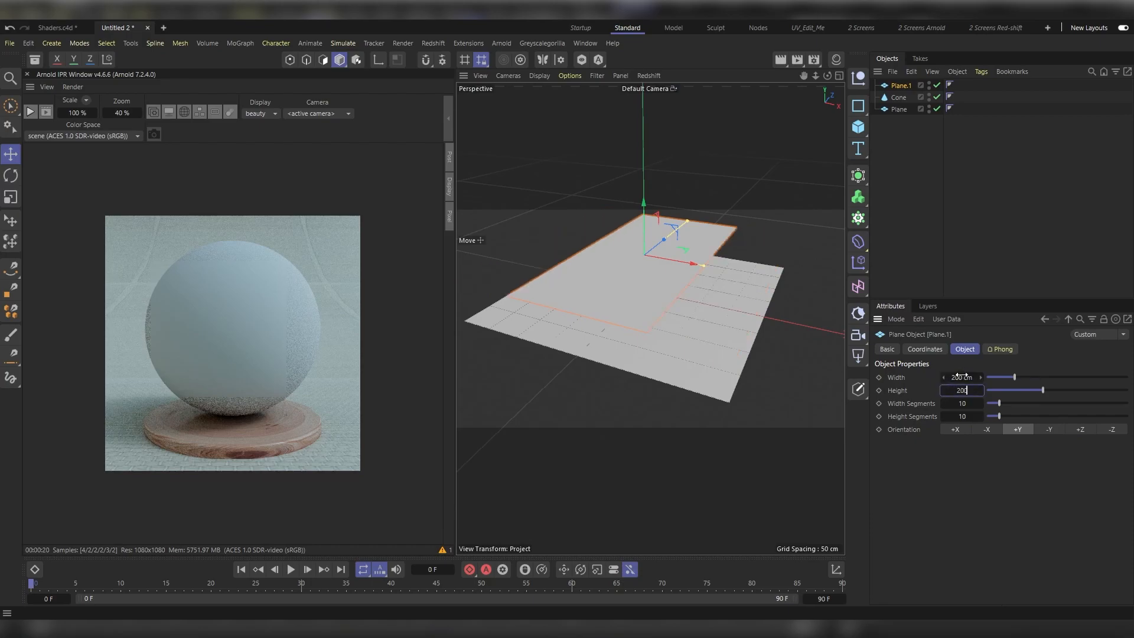
key("Return")
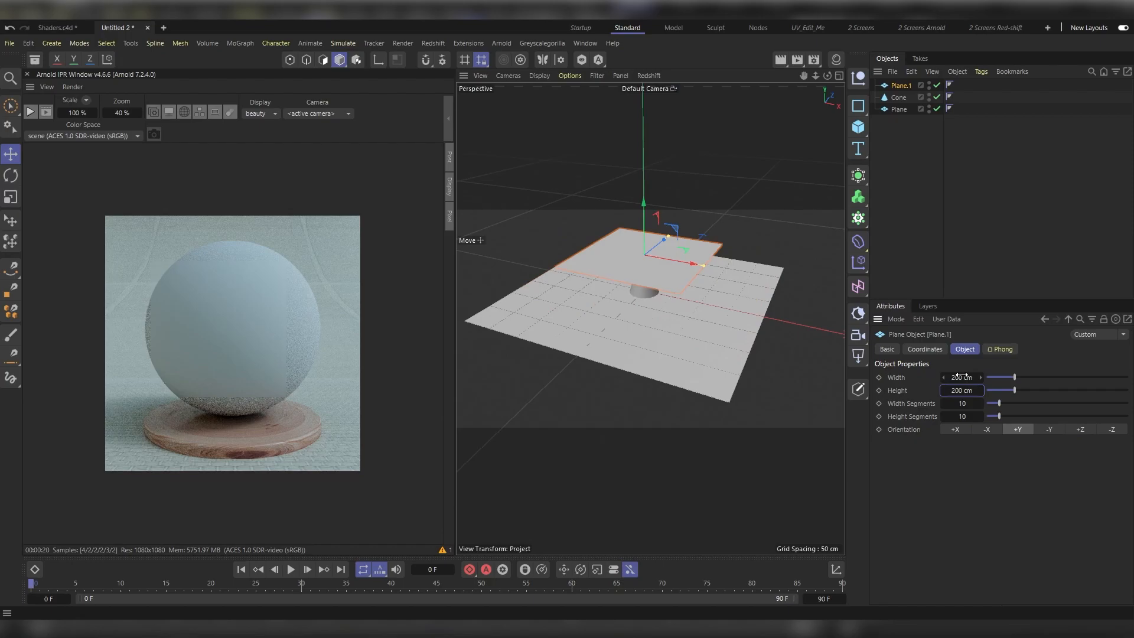
- Set the raised plane's width segments and height segments to 80 each
left_click(963, 404)
type("80")
key("Tab")
type("80")
key("Return")
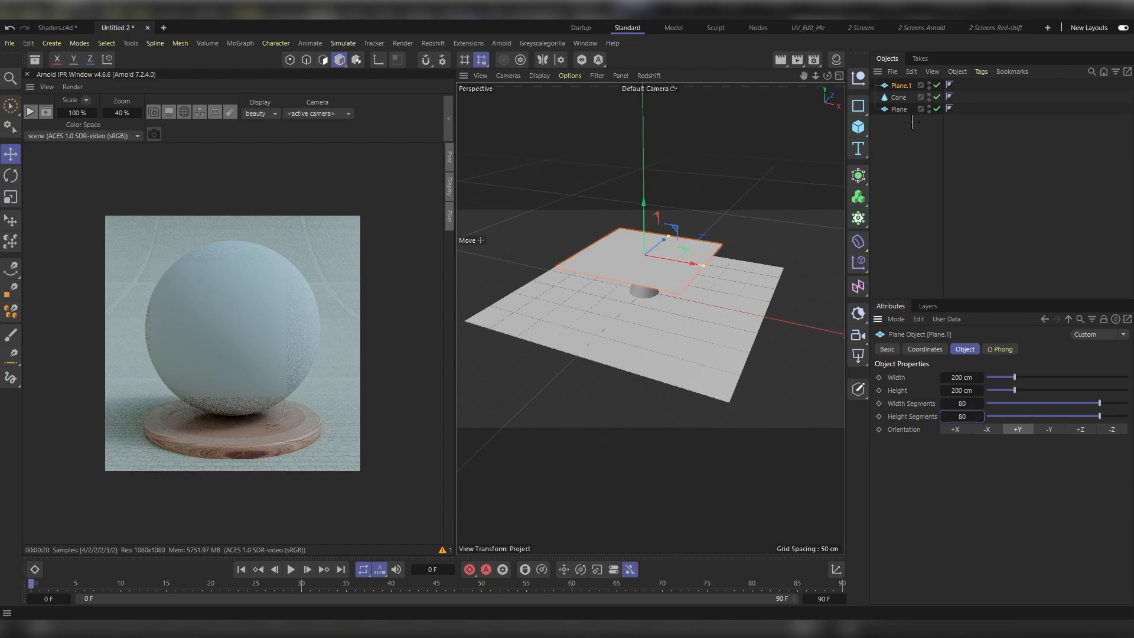
- Add Collider simulation tags to both the cone and the ground plane
left_click_drag(912, 123, 900, 98)
right_click(900, 98)
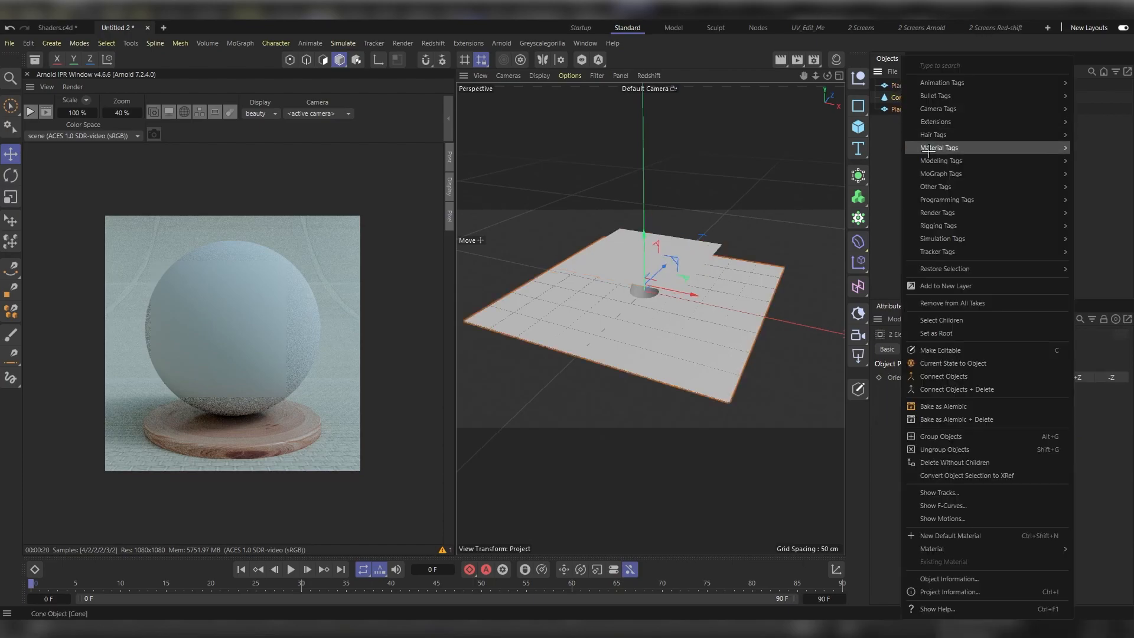
mouse_move(958, 238)
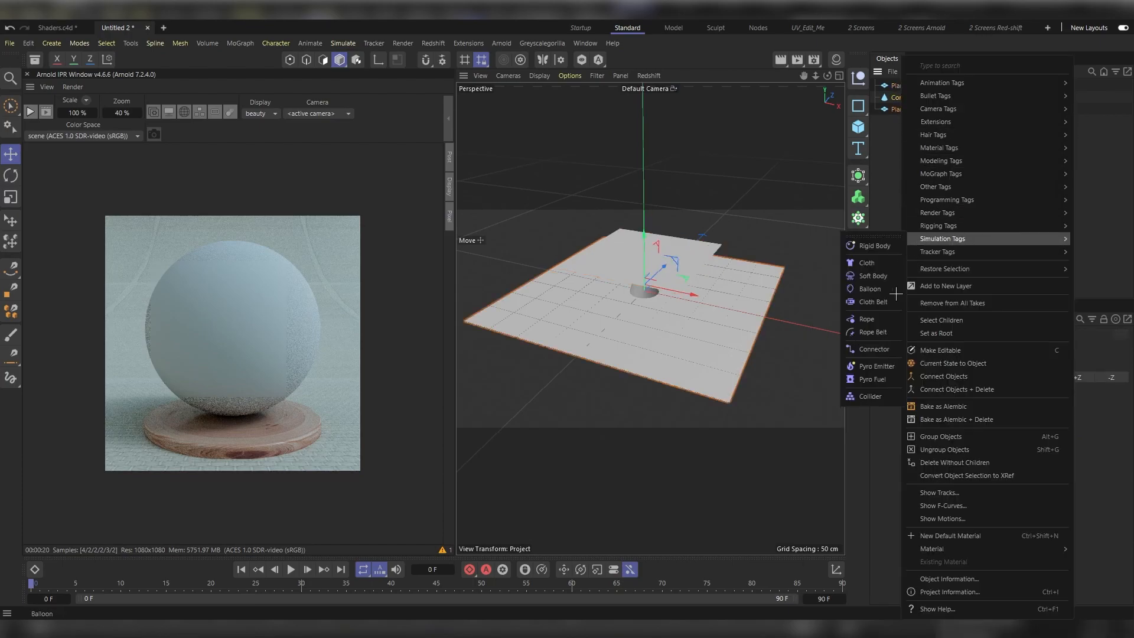
left_click(872, 397)
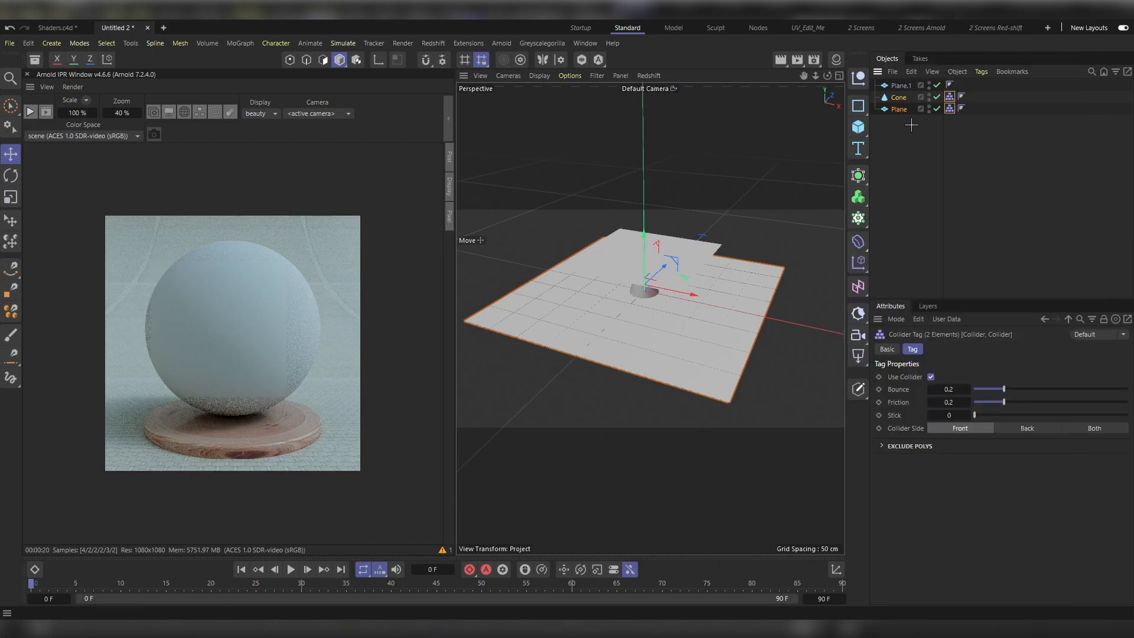
- Rename the raised plane as Fabric
double_click(900, 86)
type("F")
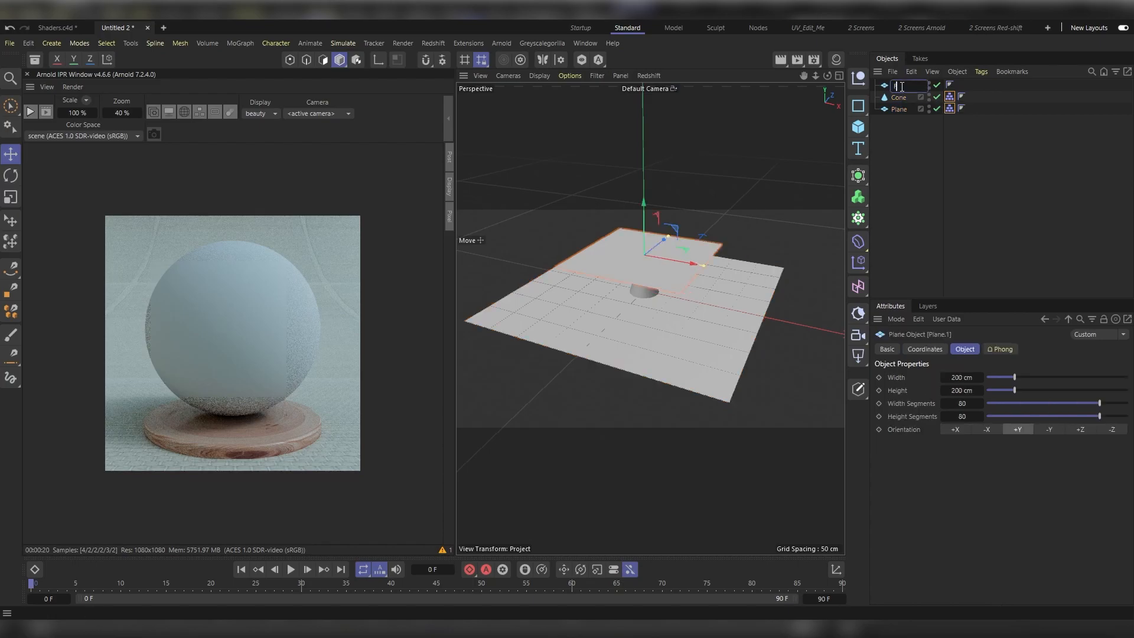
type("airic")
key("Return")
- Add a Cloth simulation tag to the Fabric plane and set its Bendiness to 20
right_click(900, 84)
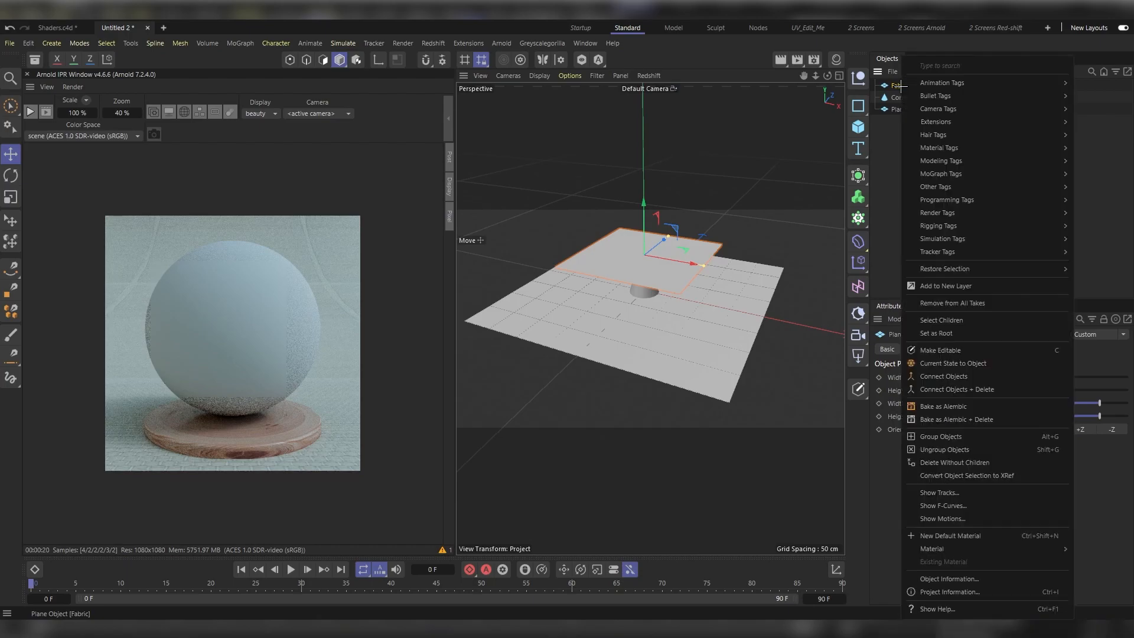
mouse_move(957, 238)
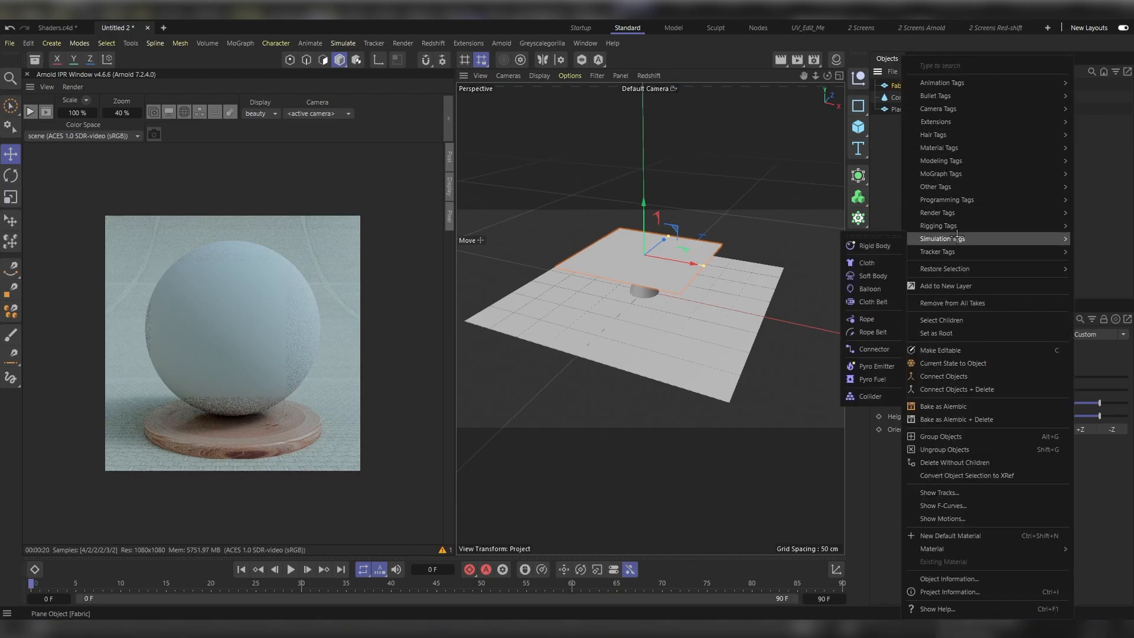
left_click(888, 262)
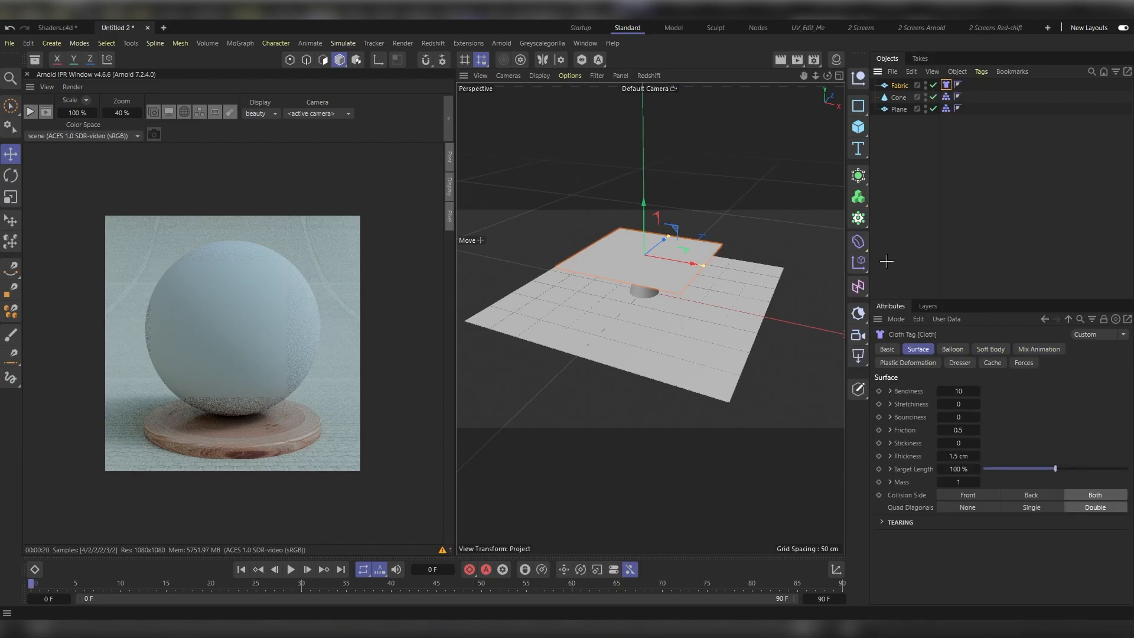
left_click(959, 391)
type("20")
- In the project's simulation settings, set Substeps to 40 and Iterations to 10
key("ctrl+d")
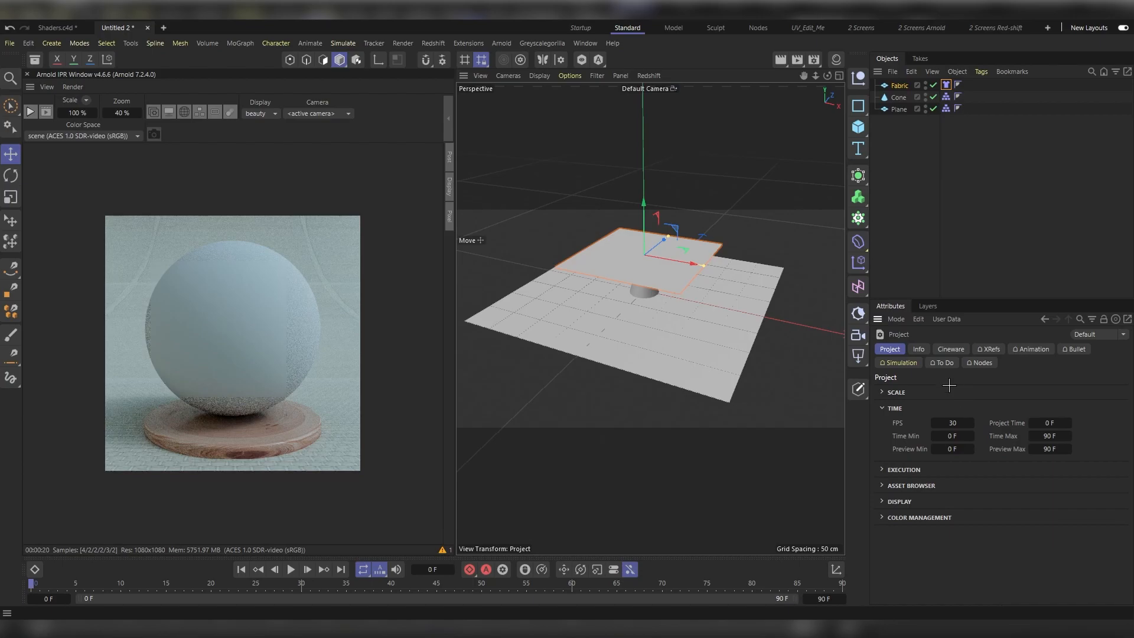
left_click(903, 363)
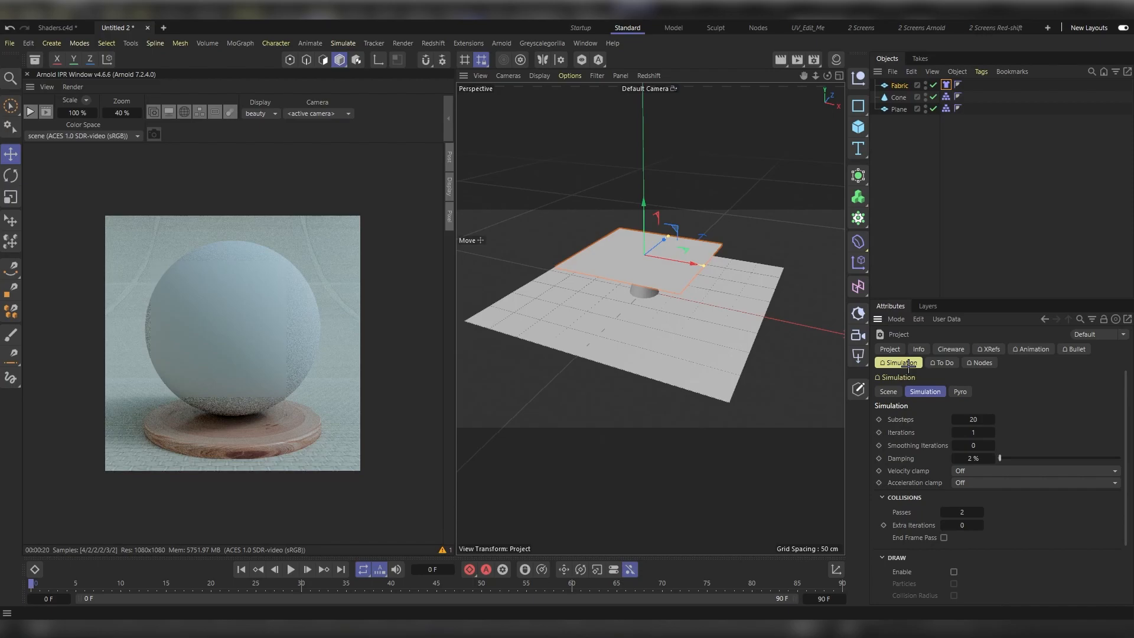
double_click(972, 418)
type("40")
double_click(972, 419)
key("Tab")
type("10")
- Play the cloth simulation to frame 32 and convert the draped Fabric with Current State to Object
key("F8")
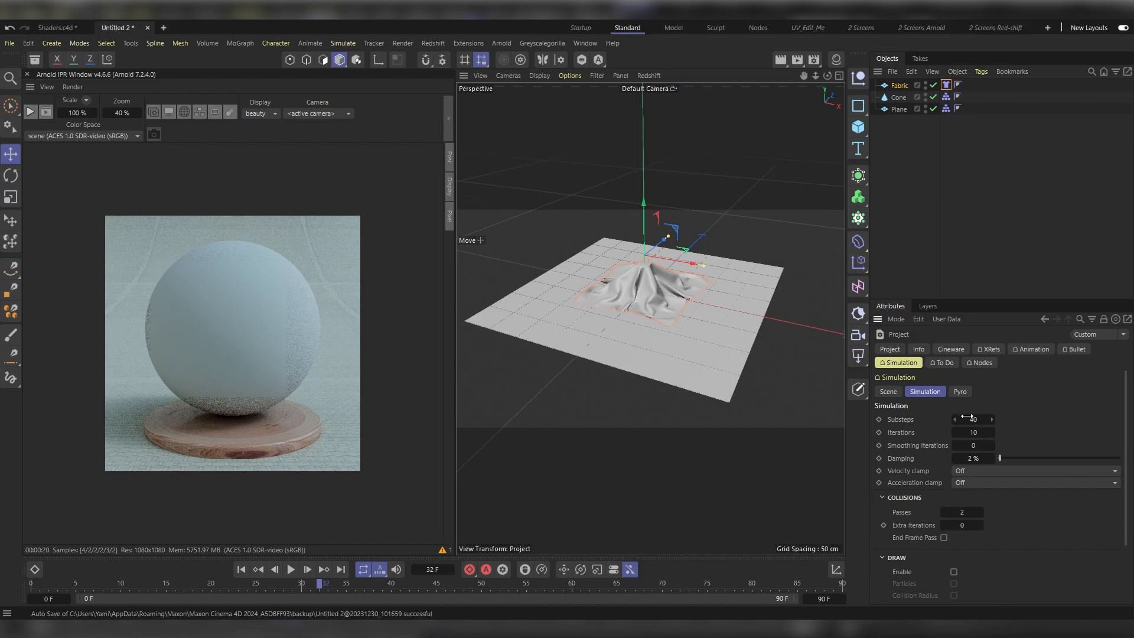
right_click(898, 87)
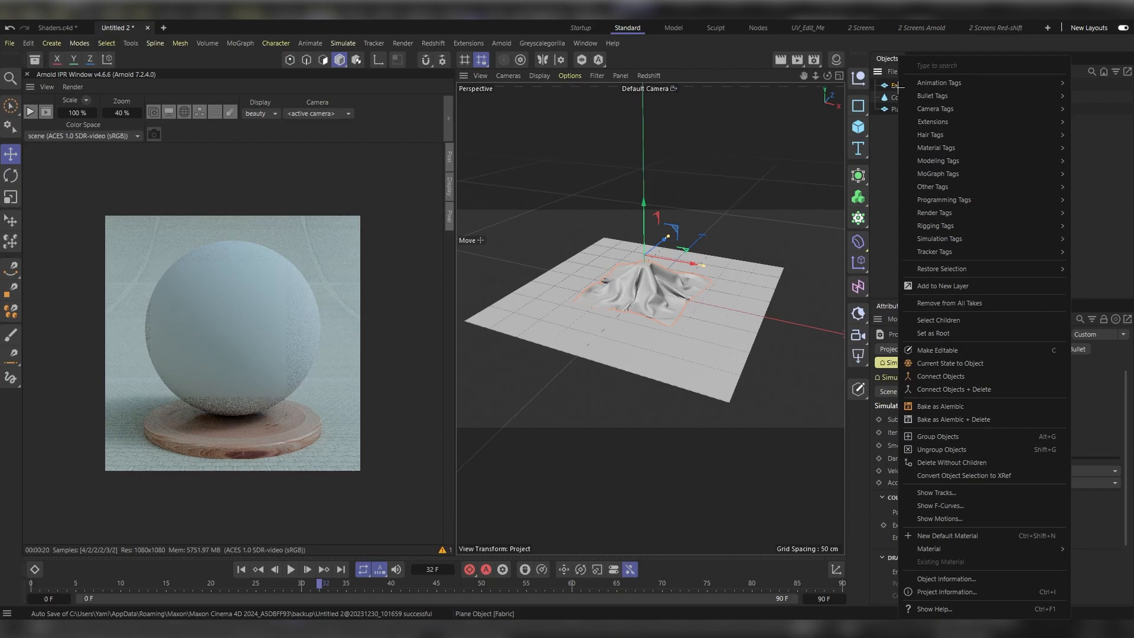
left_click(993, 364)
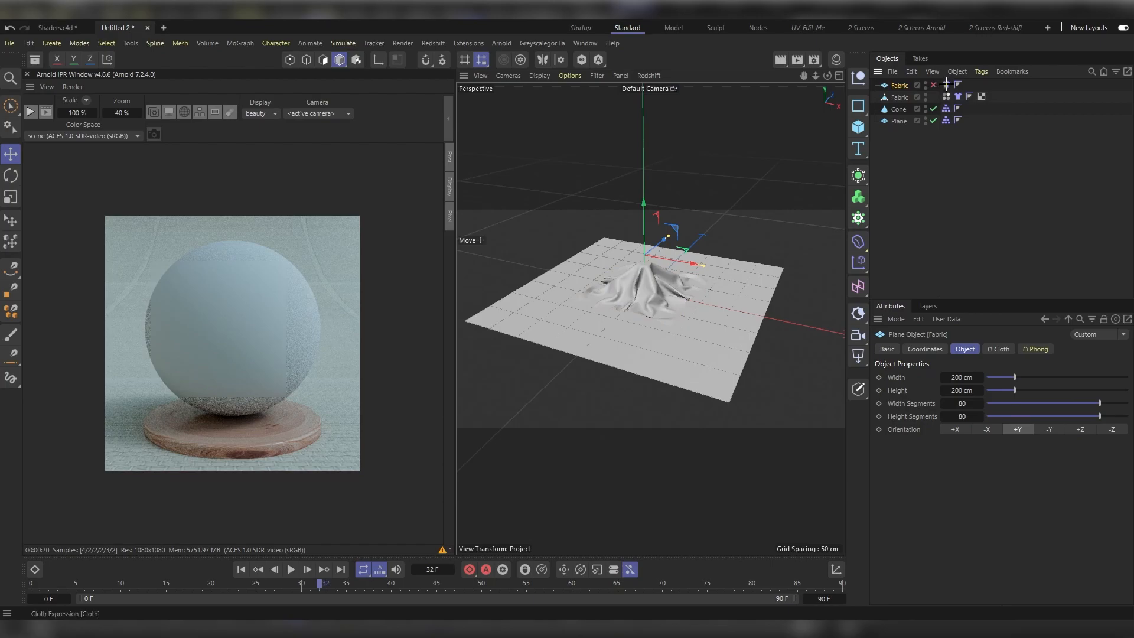
- Disable the Cloth tag on the original Fabric plane and delete the Cloth tag from the polygon Fabric copy
left_click(946, 85)
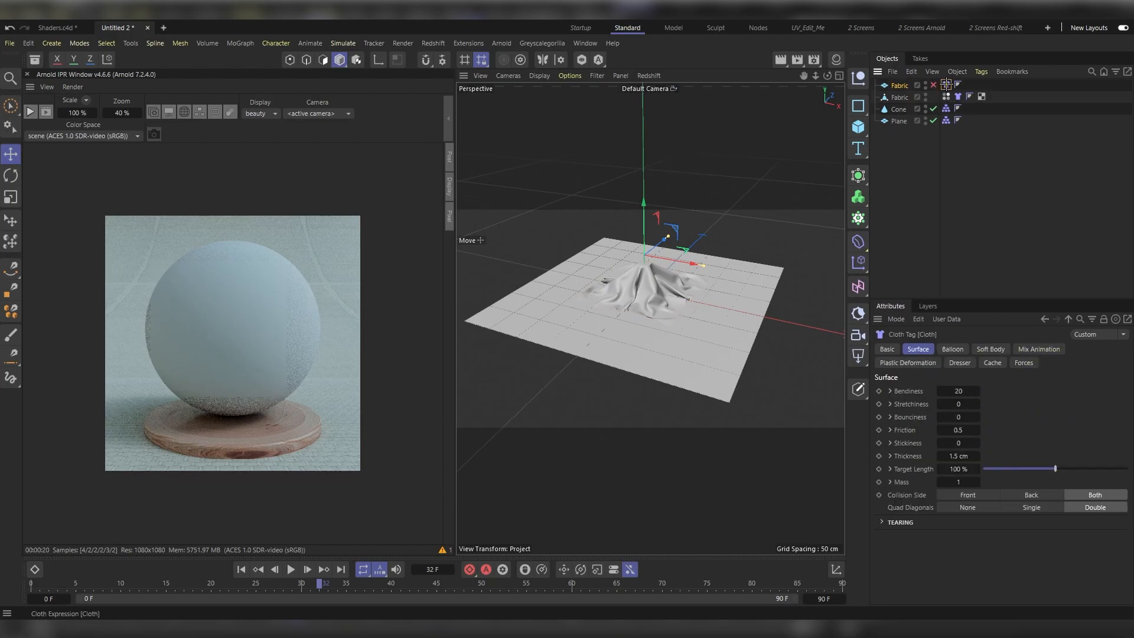
left_click(888, 348)
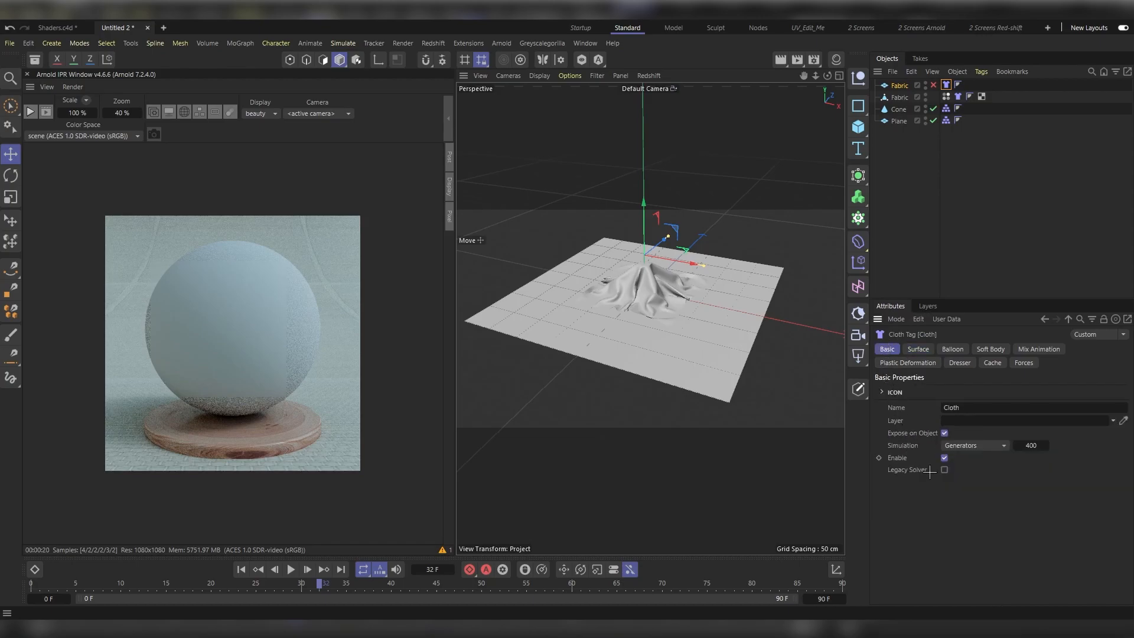
left_click(944, 458)
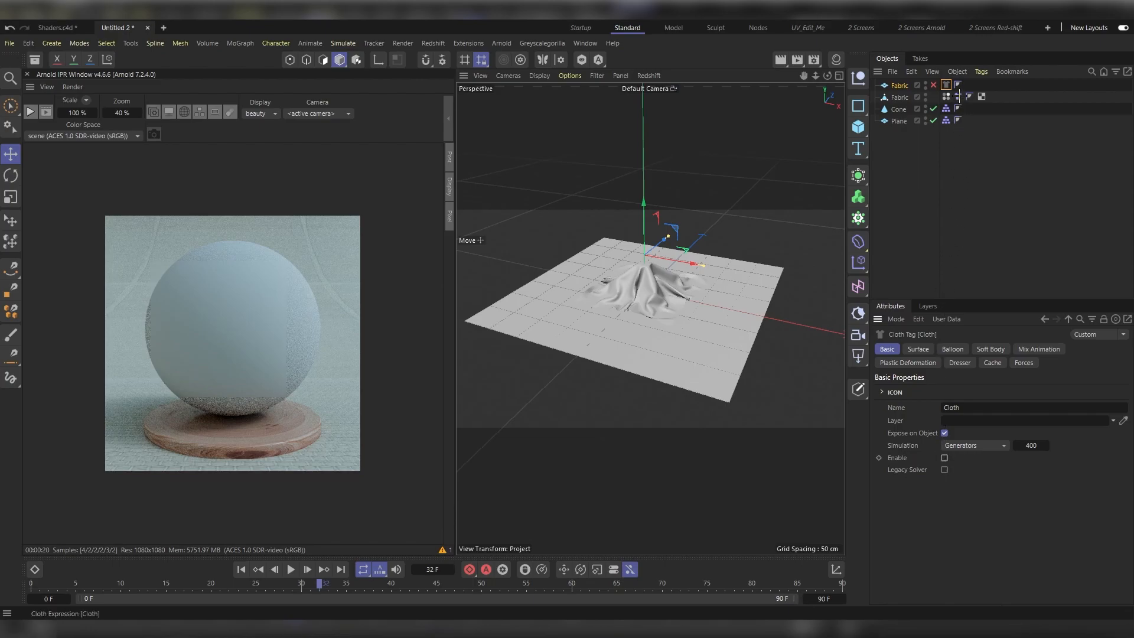
left_click(968, 143)
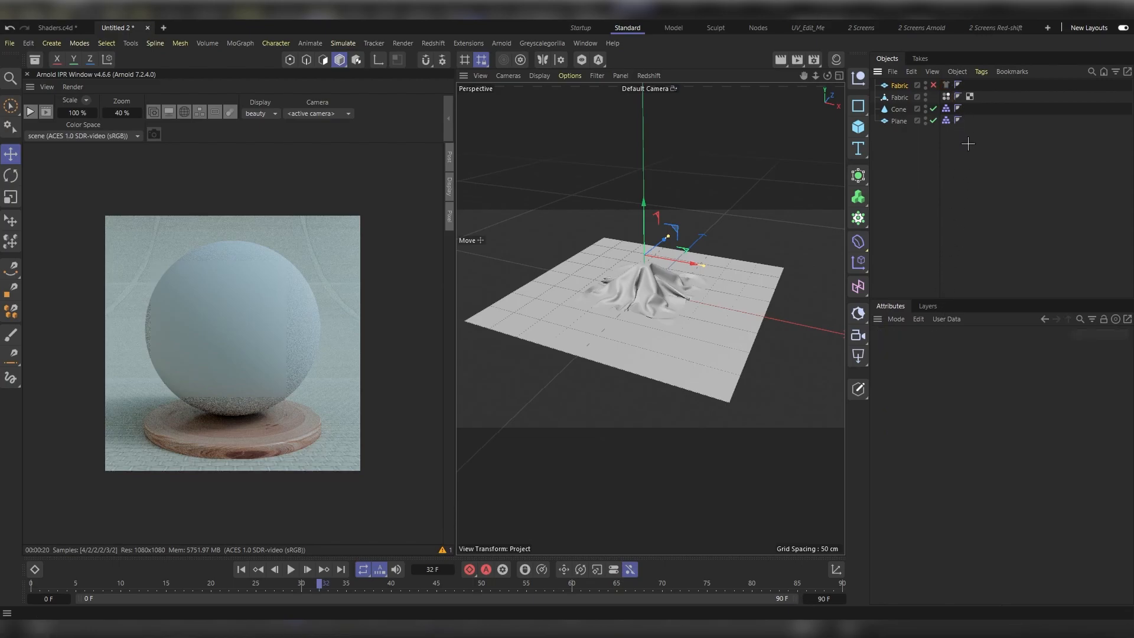
- Put the polygon Fabric object under a new Subdivision Surface
left_click(899, 98)
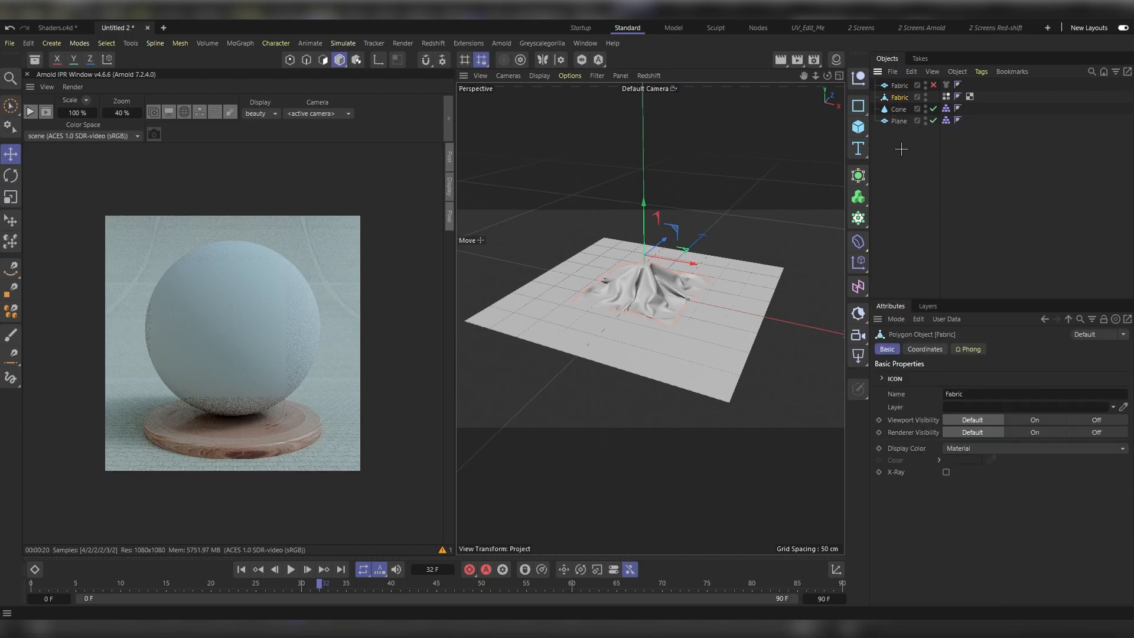
left_click(858, 175)
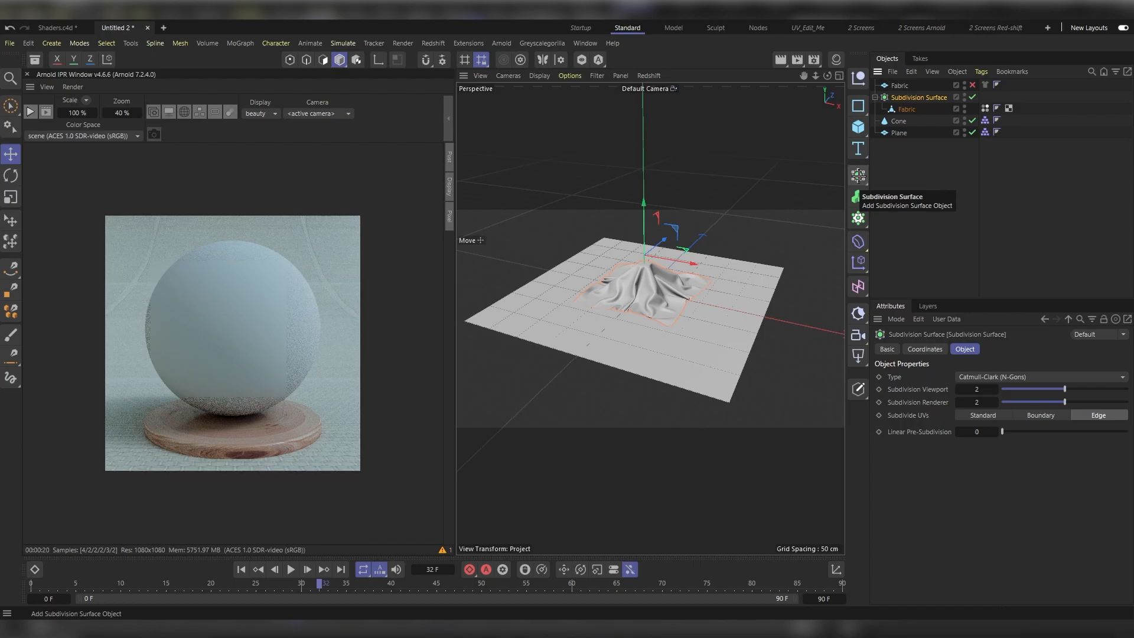
- Enlarge the floor Plane under the draped fabric to 800 cm width and 800 cm height
scroll(652, 236, "up", 5)
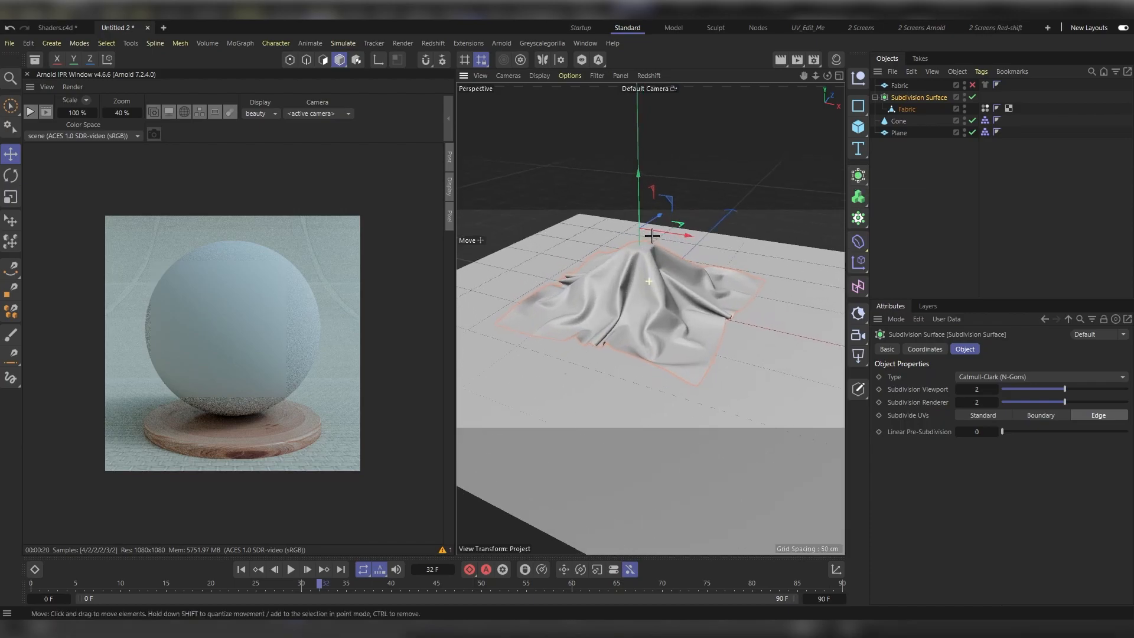
scroll(652, 236, "up", 2)
scroll(653, 253, "up", 4)
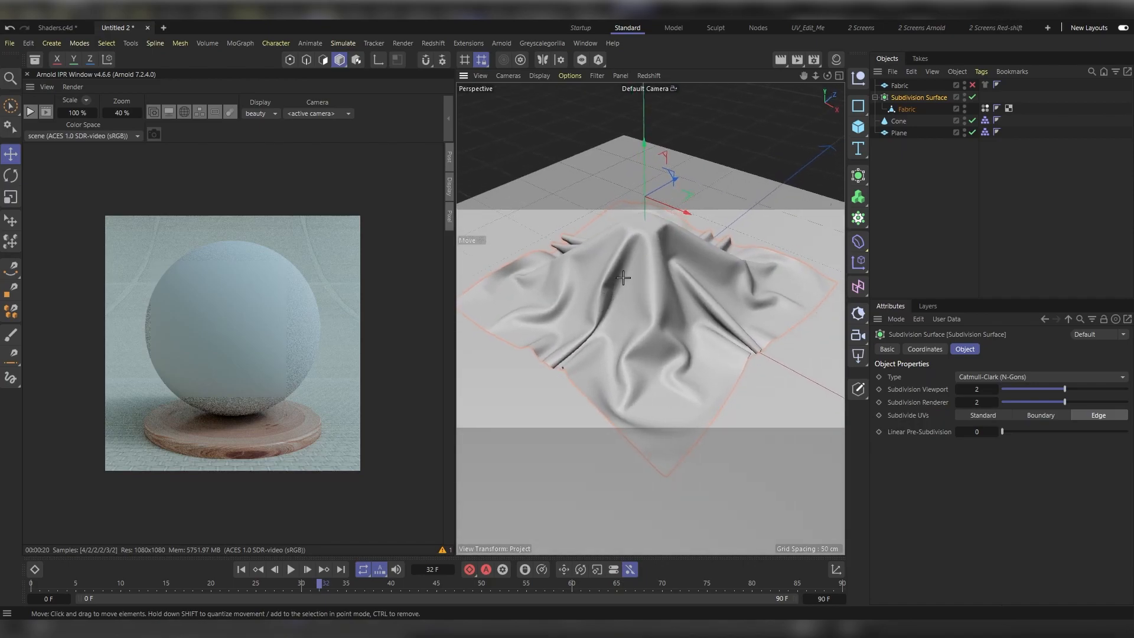
scroll(617, 313, "up", 2)
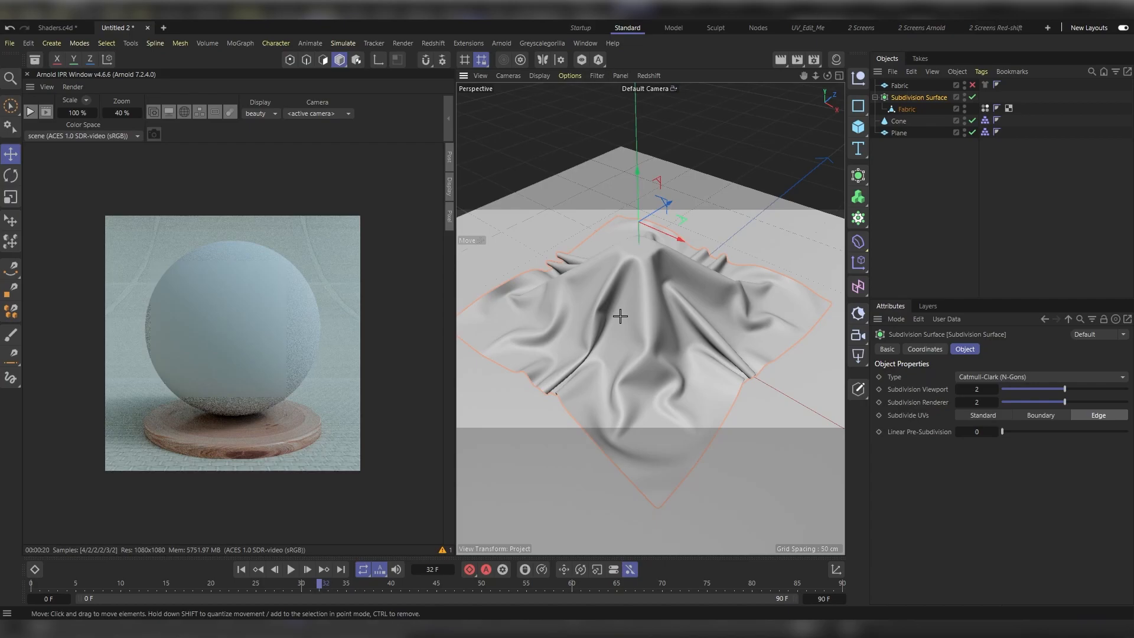
left_click(899, 133)
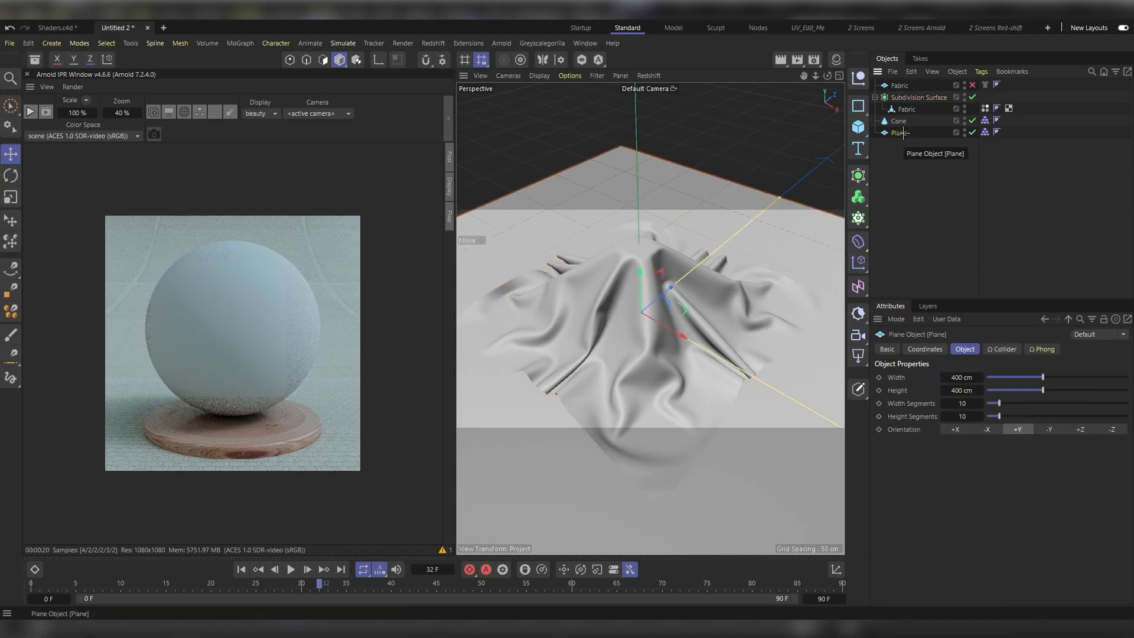
left_click_drag(952, 377, 956, 375)
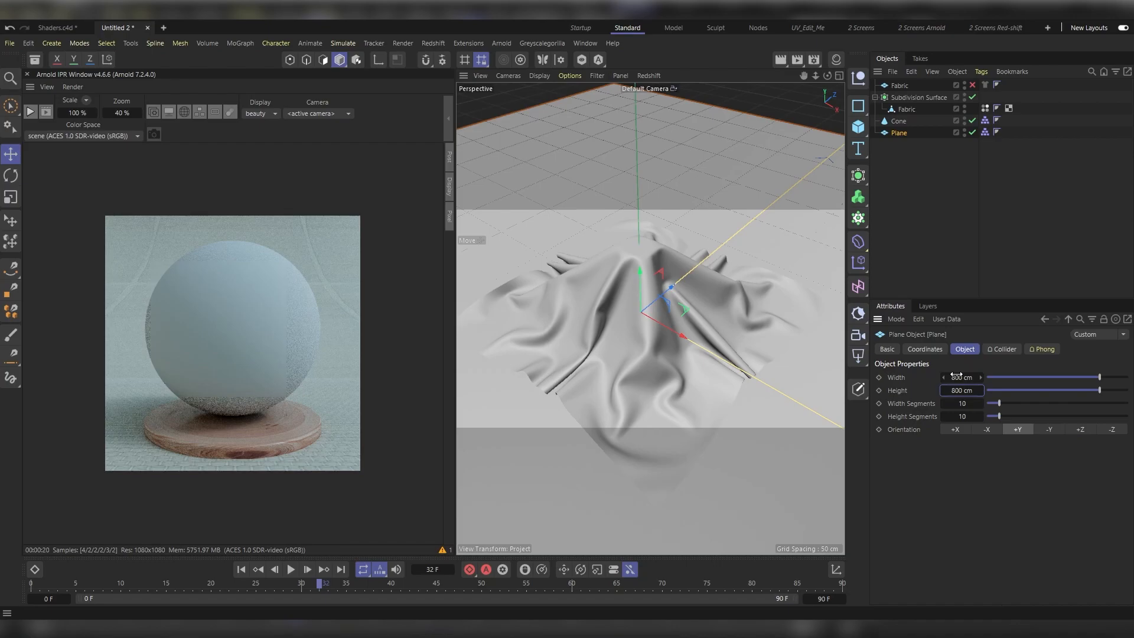
- Copy the Arnold Sky from the Shaders.c4d project and paste it into the Untitled 2 fabric scene
key("v")
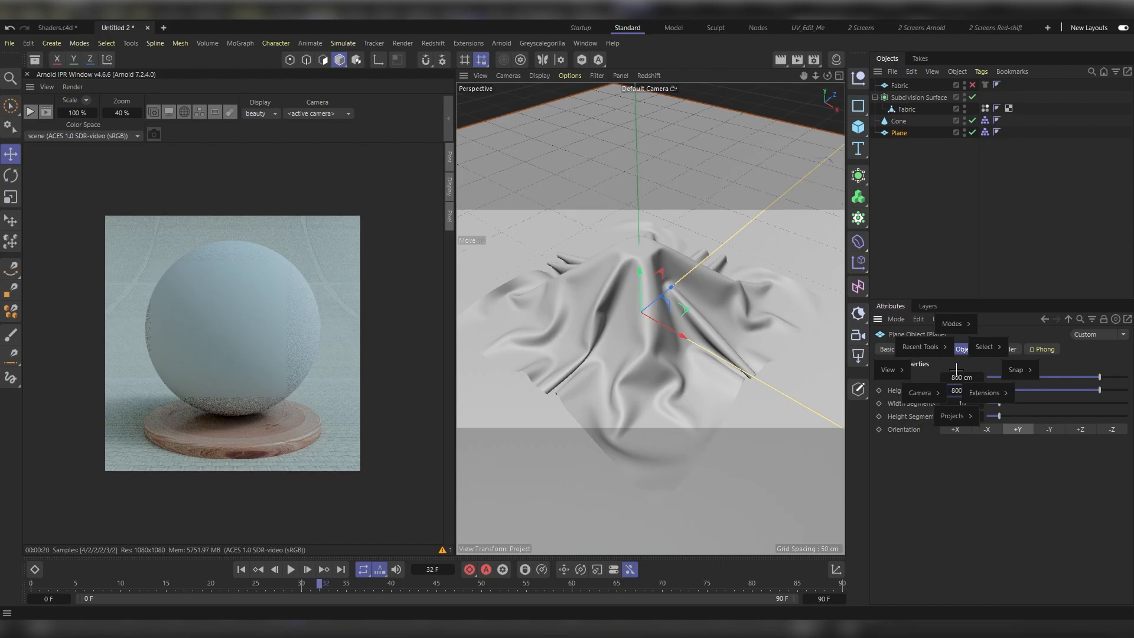
mouse_move(952, 416)
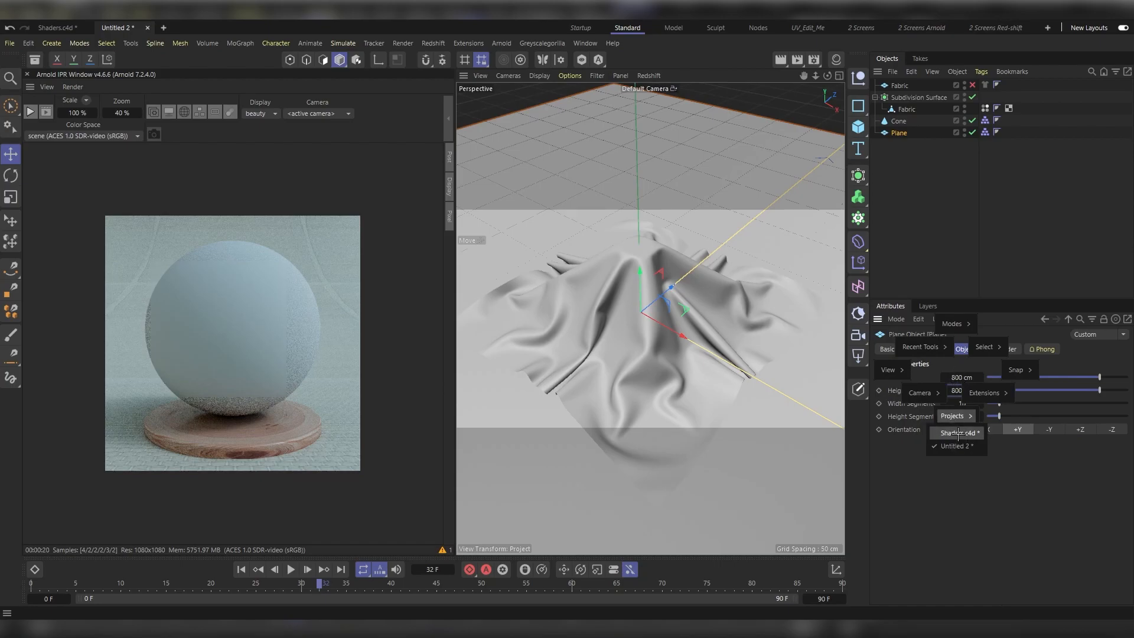
left_click(958, 433)
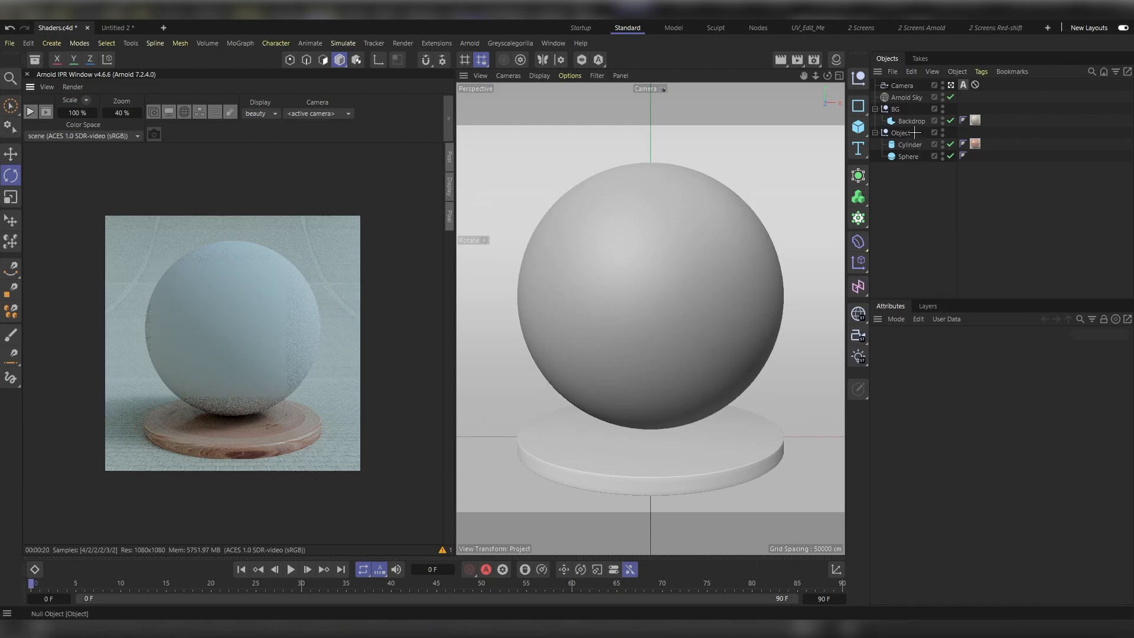
left_click(905, 96)
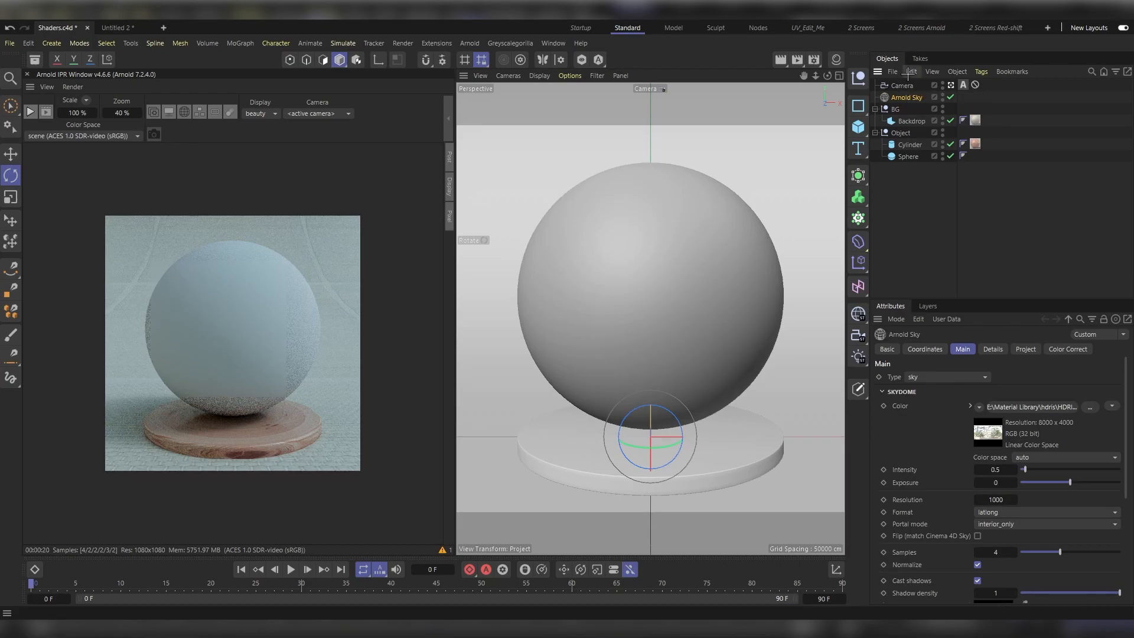
left_click(911, 71)
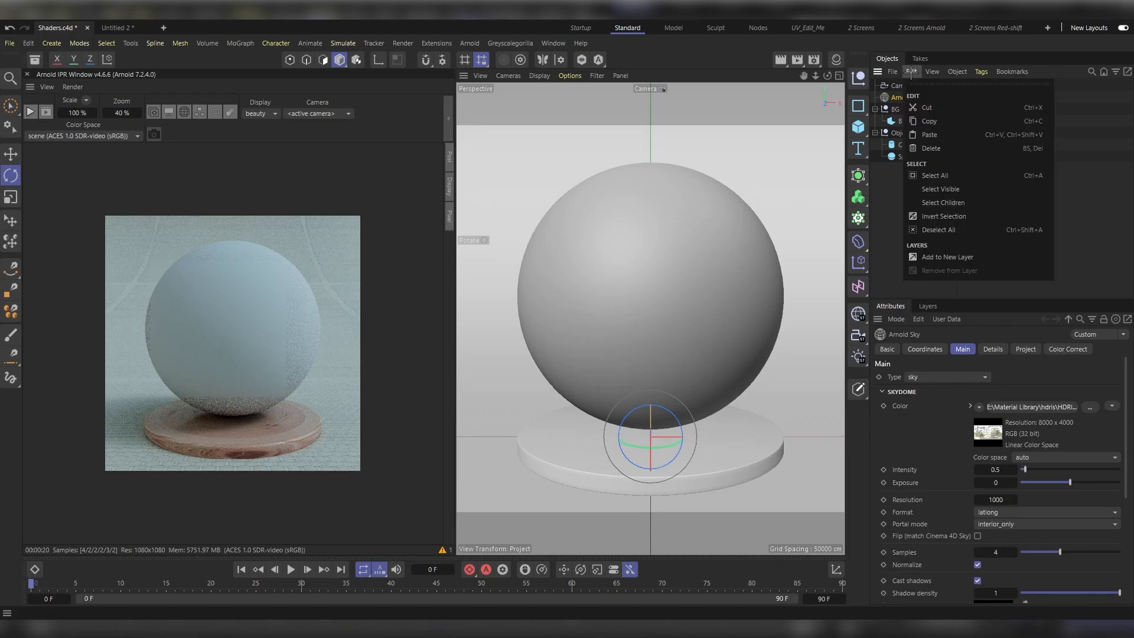
left_click(945, 121)
key("v")
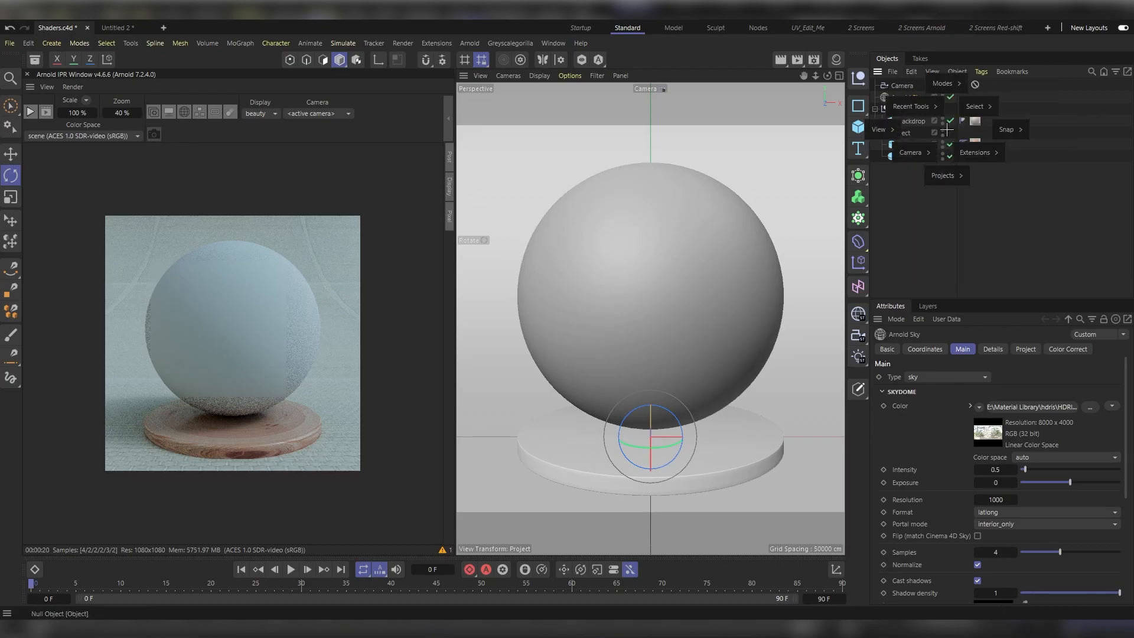
mouse_move(943, 175)
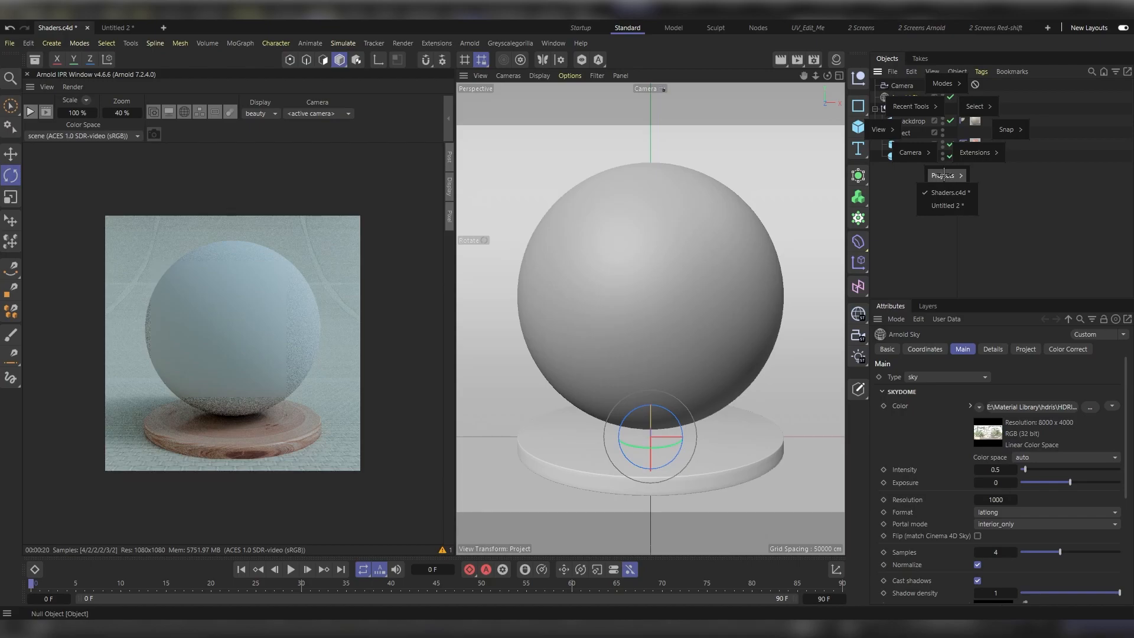
left_click(946, 206)
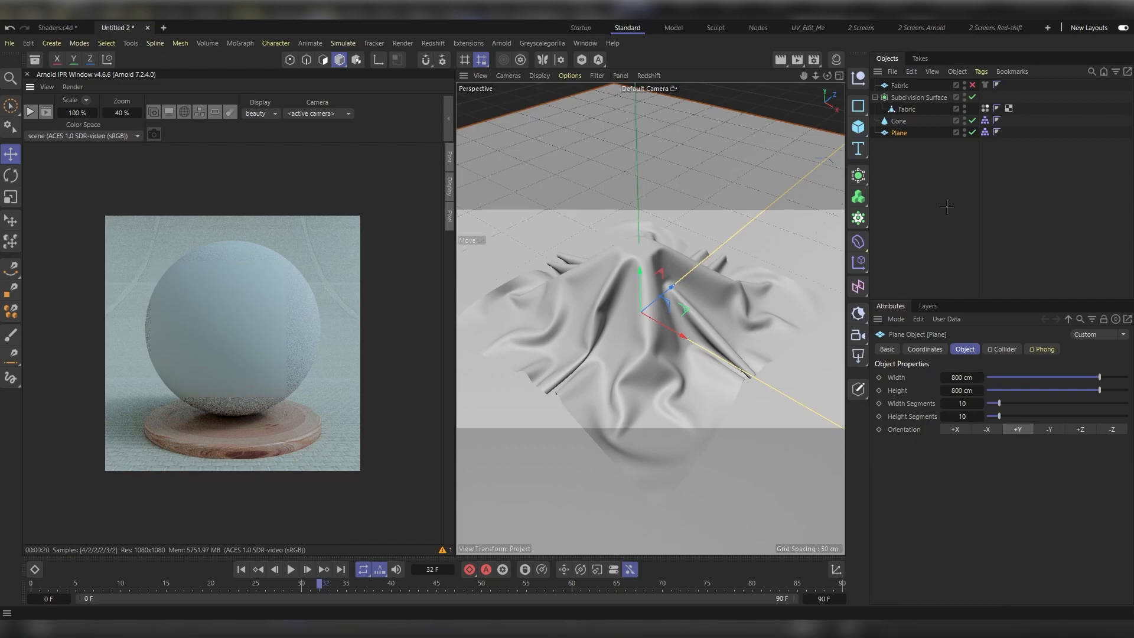
key("ctrl+v")
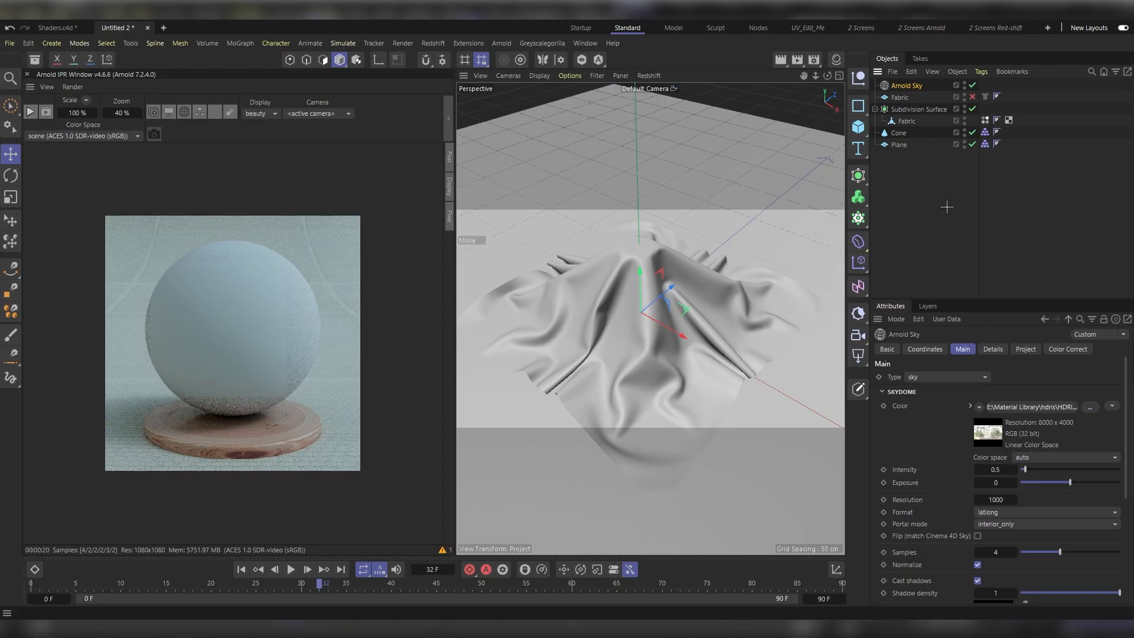
- Copy the Wood material from Shaders.c4d into the Untitled 2 project and assign it to the Plane
left_click(54, 28)
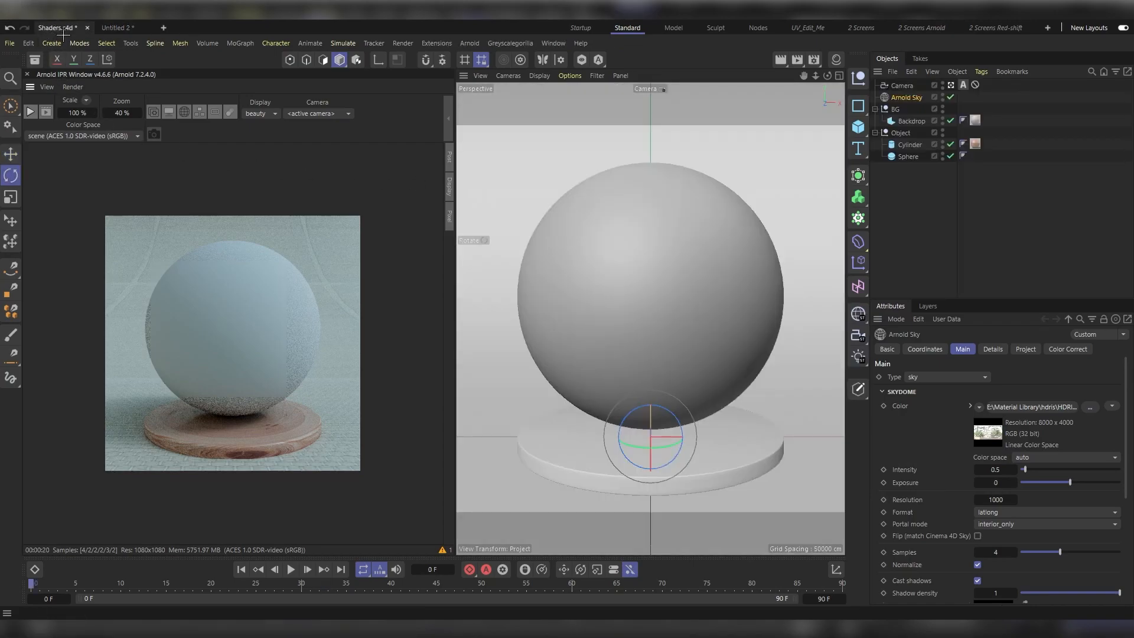
left_click(836, 60)
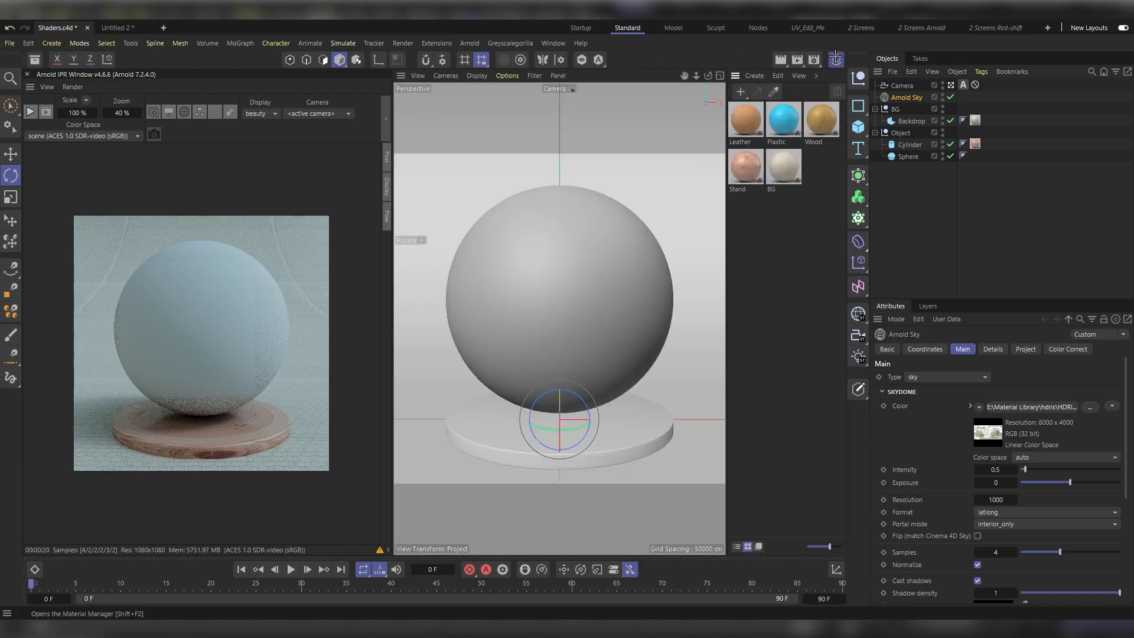
left_click(822, 119)
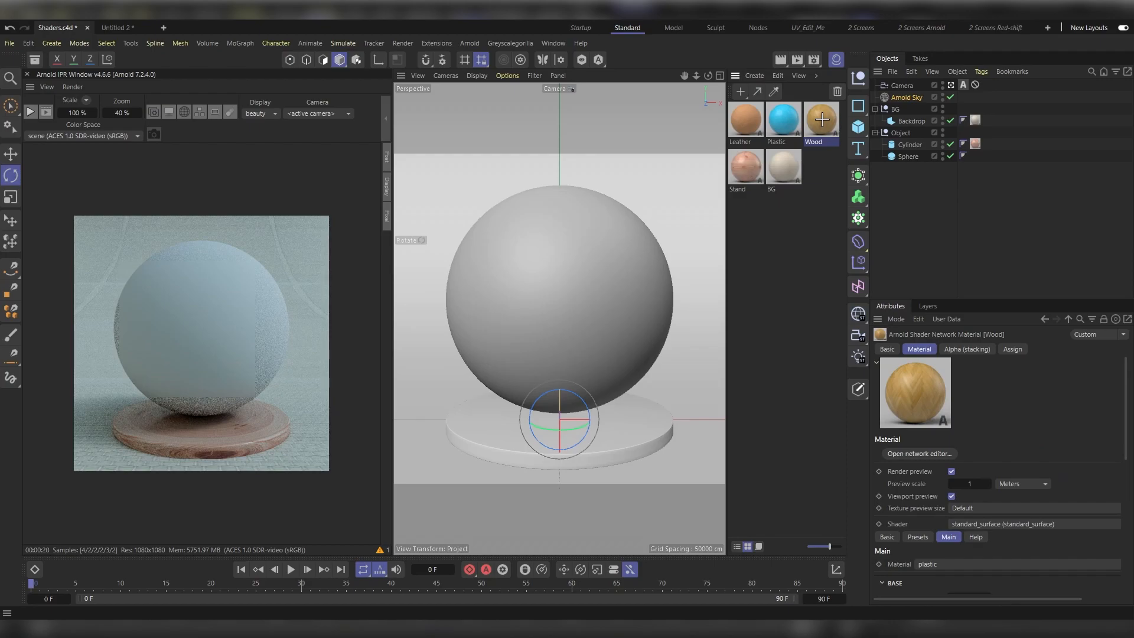
left_click(778, 76)
left_click(805, 110)
left_click(114, 27)
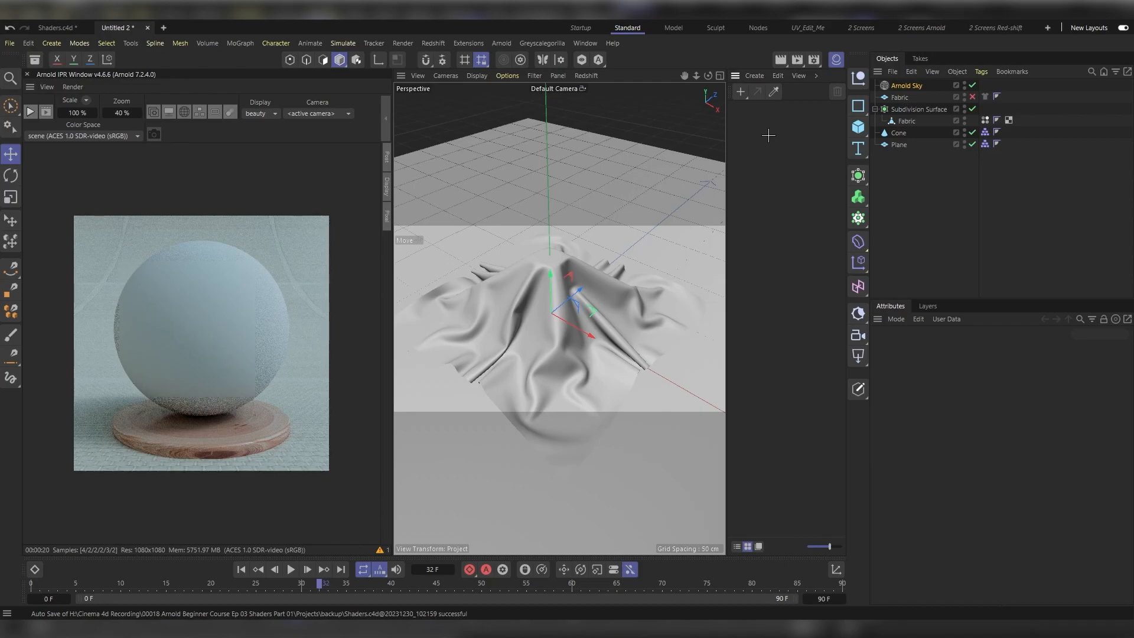
key("ctrl+v")
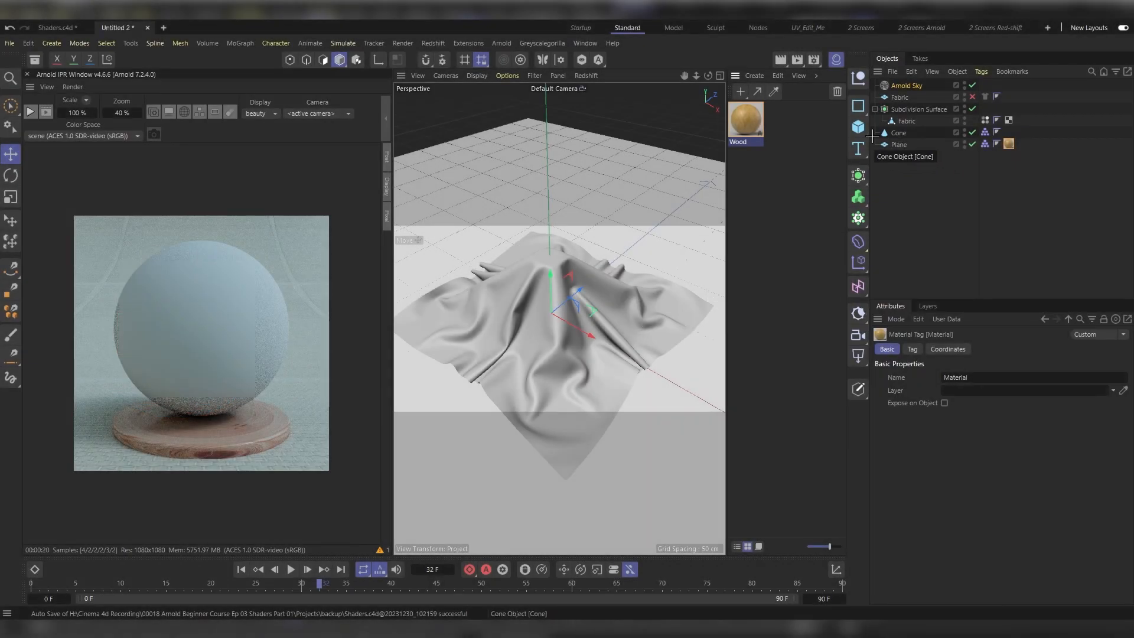
- Create an Arnold standard_surface material and assign it to the Subdivision Surface holding the fabric
left_click(754, 76)
mouse_move(786, 160)
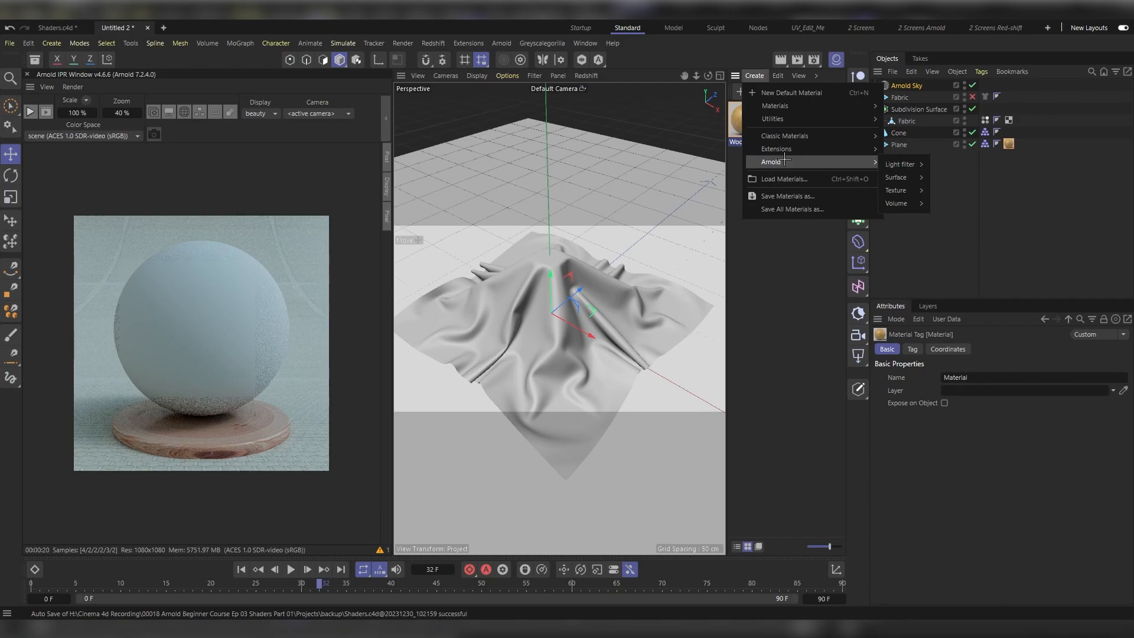
mouse_move(899, 177)
left_click(957, 263)
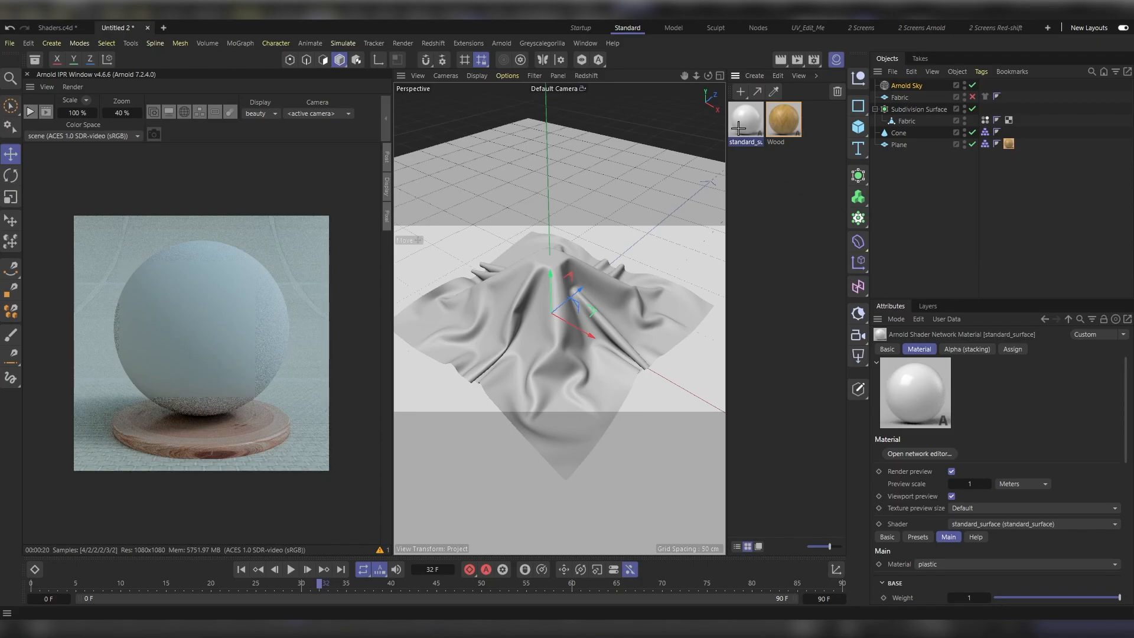
left_click_drag(743, 121, 914, 108)
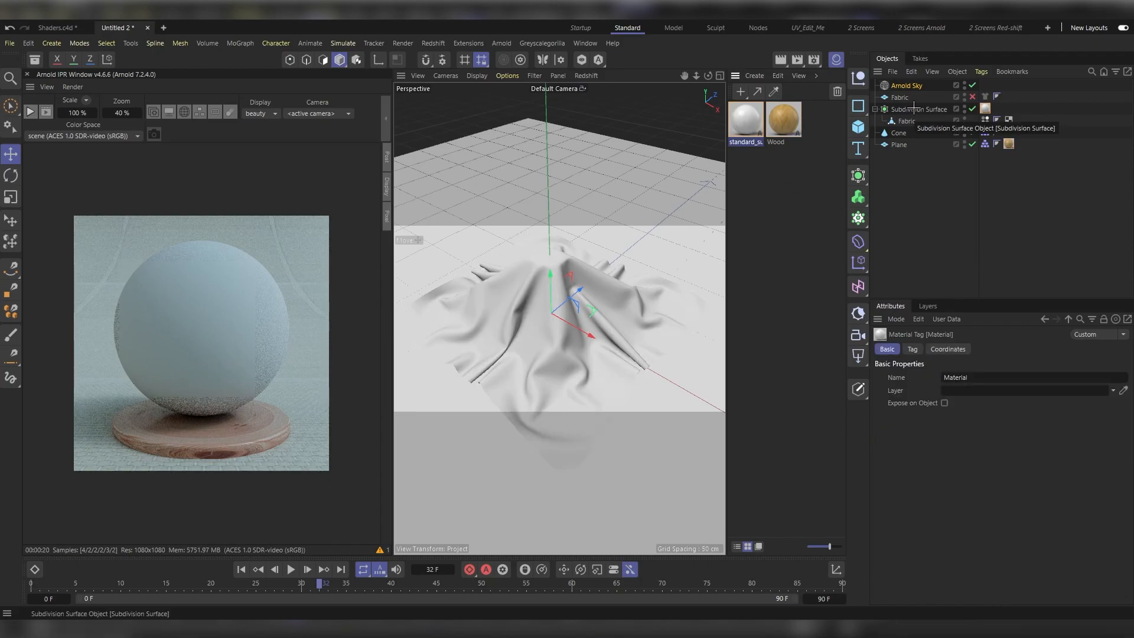
- Open the standard_surface shader network and add the Fabric_Diffuse.tif texture as an image node
double_click(745, 120)
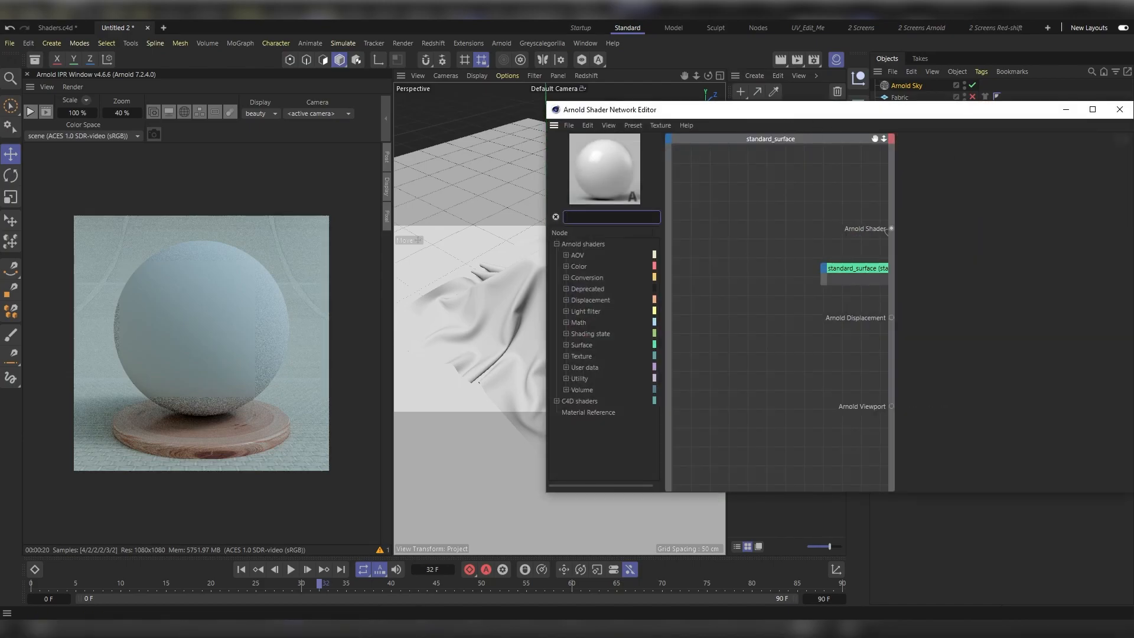
left_click_drag(975, 180, 750, 339)
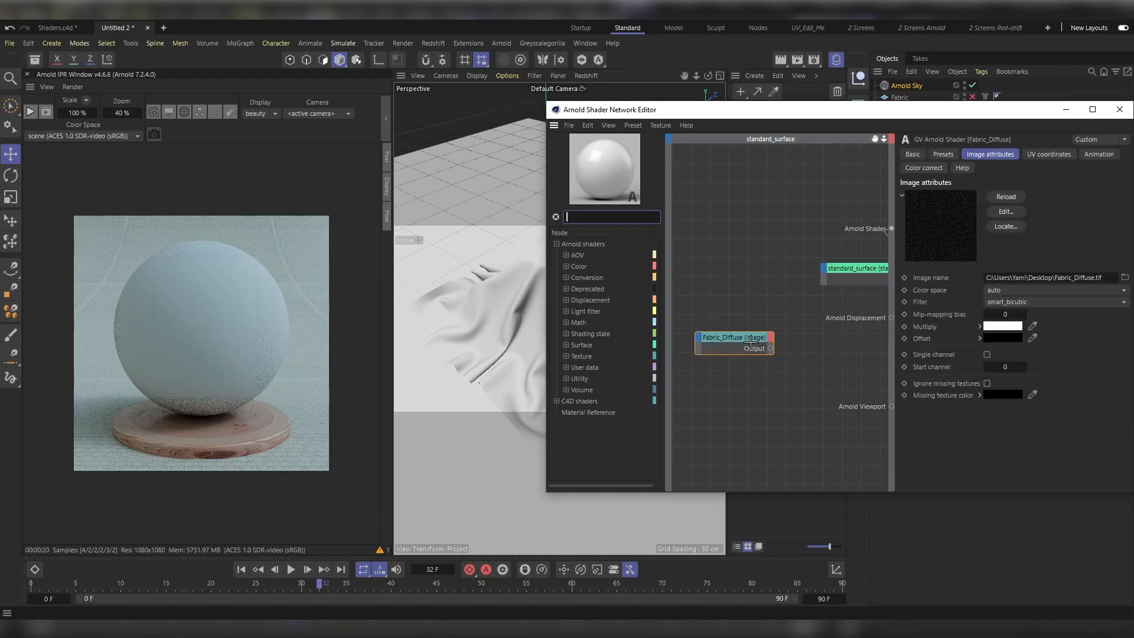
left_click(798, 331)
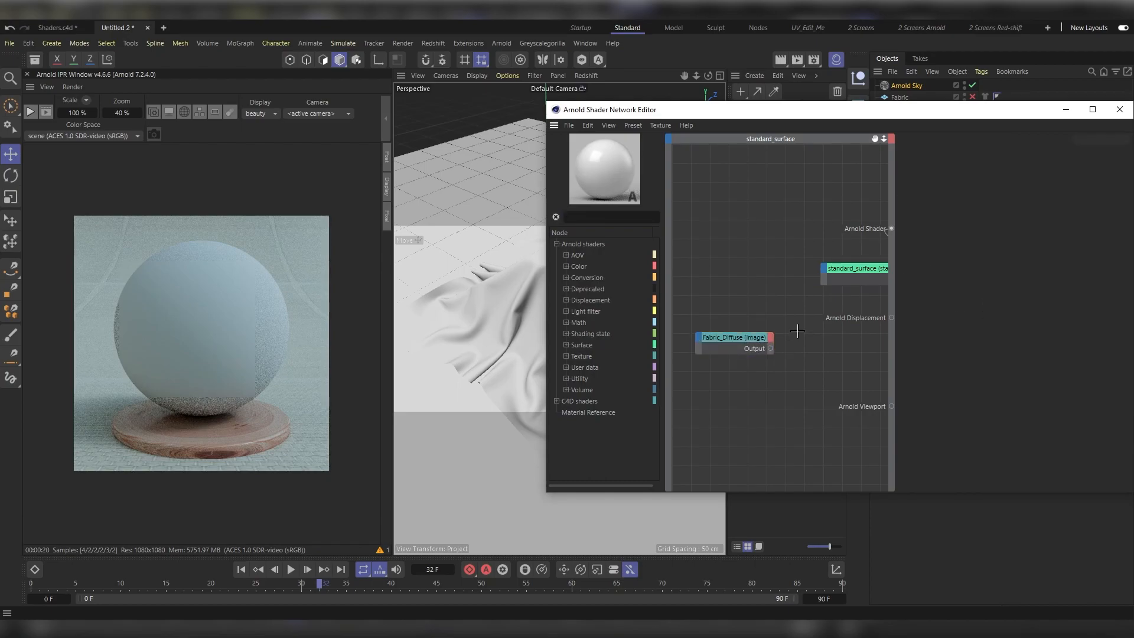
left_click(761, 335)
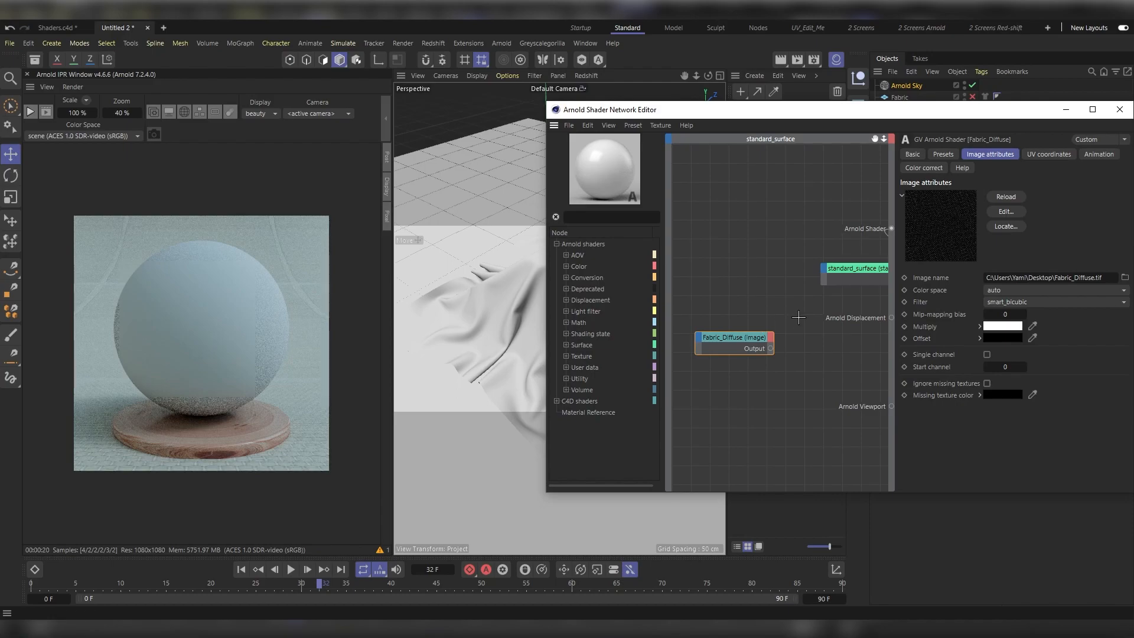
- Add a bump2d node with the Fabric_Diffuse image feeding its Bump map input, and start the Arnold IPR render
key("Tab")
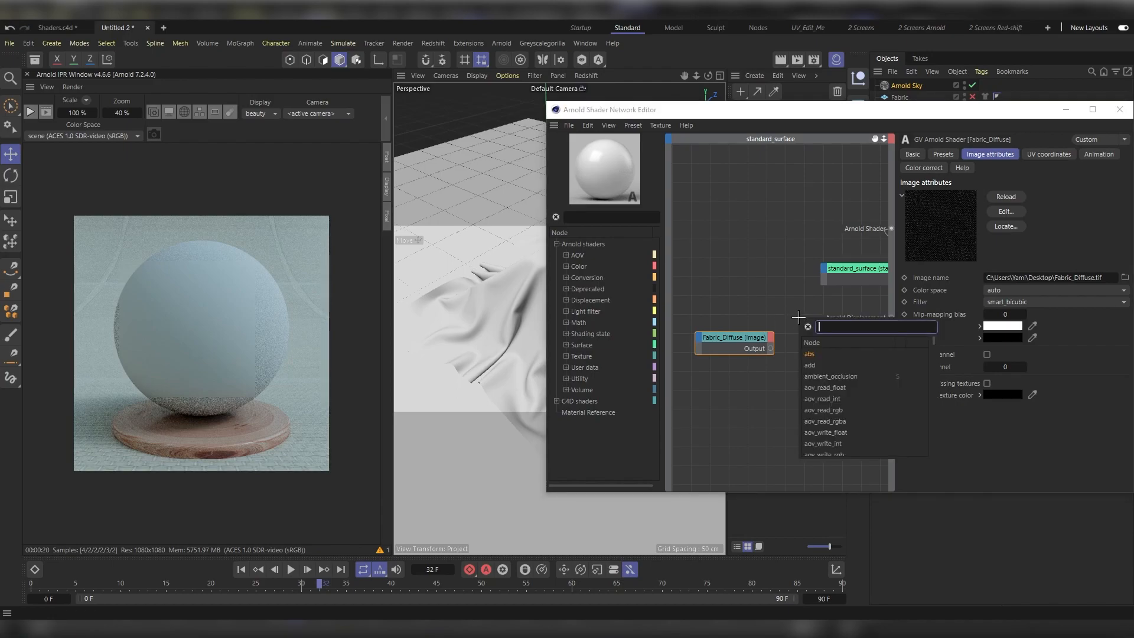
type("bum")
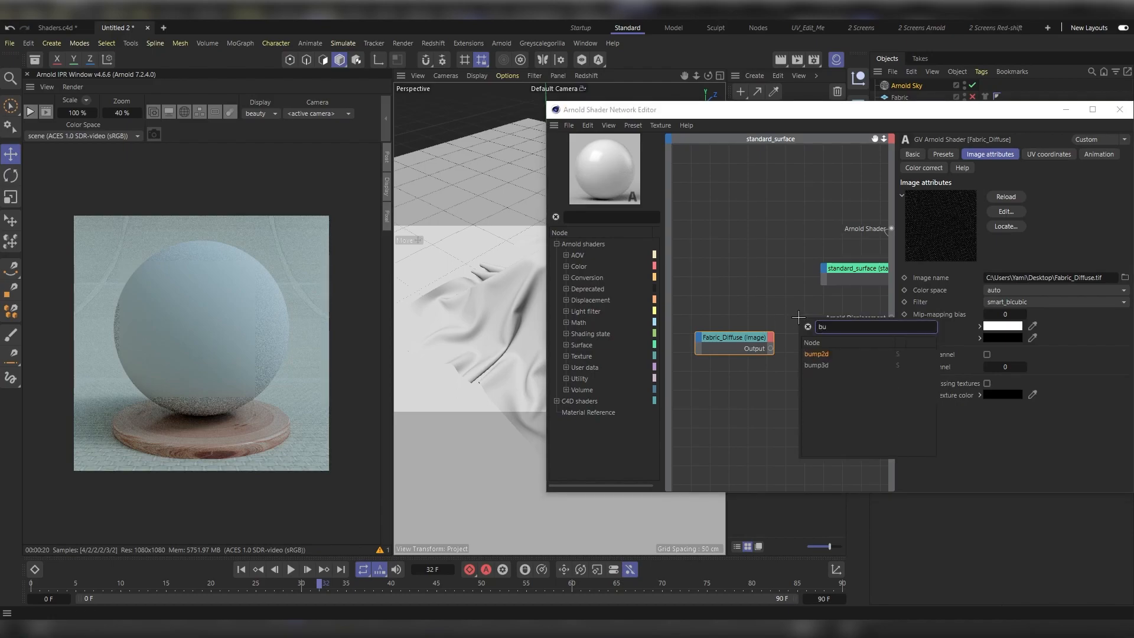
key("Return")
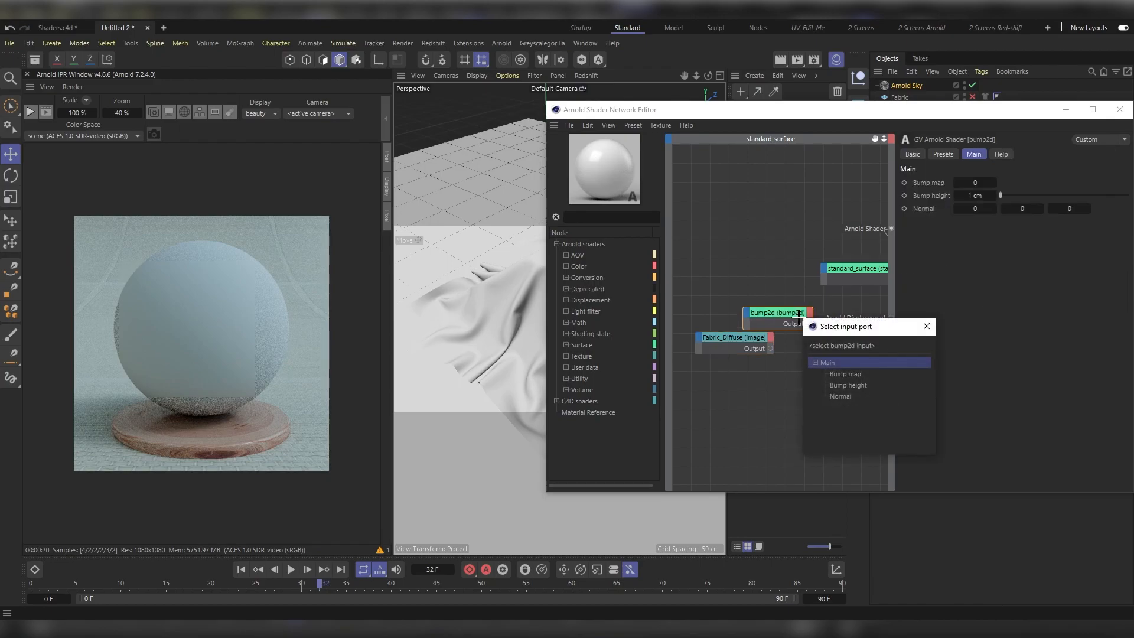
key("Down")
key("Return")
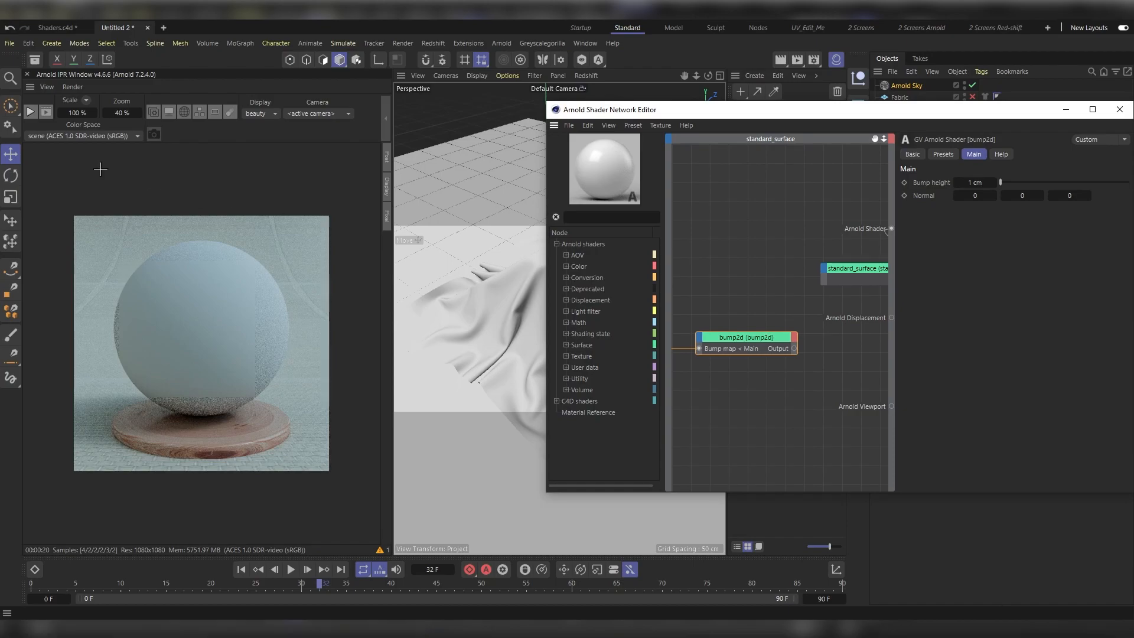
left_click(29, 111)
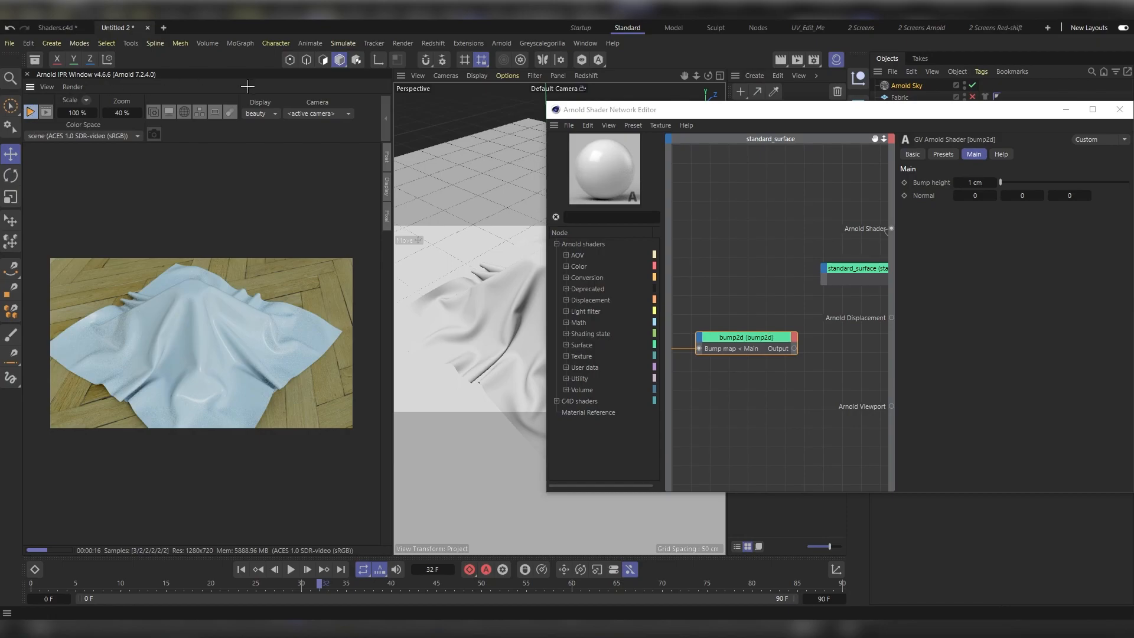
- Set the UV scale of both image textures in the Wood material's shader network to 4 in U and V
left_click_drag(810, 109, 660, 158)
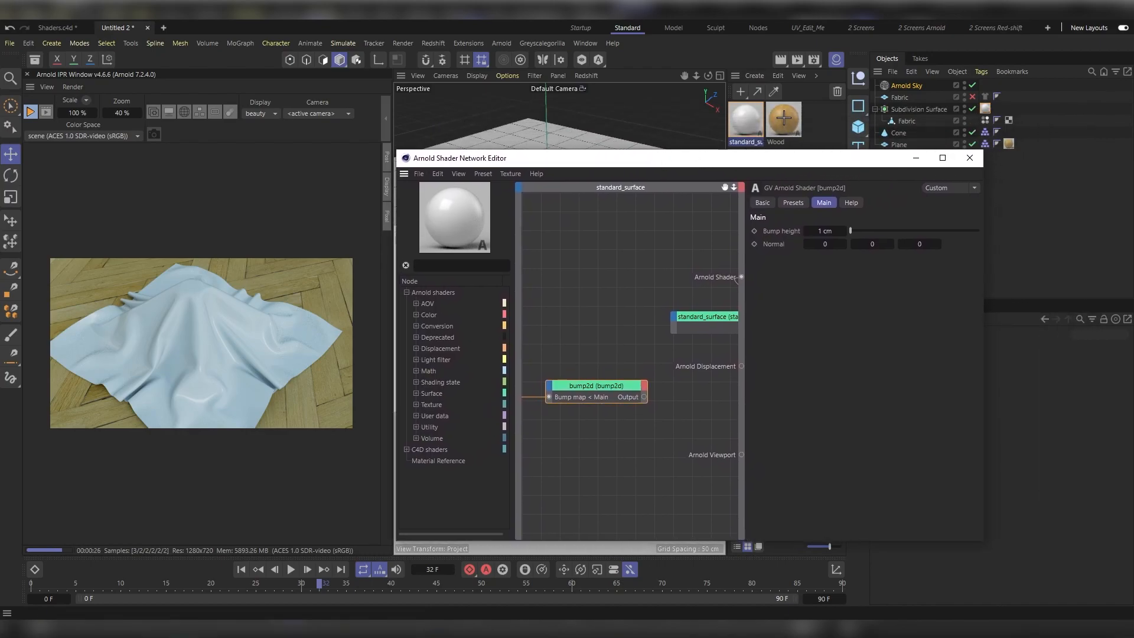
left_click(784, 117)
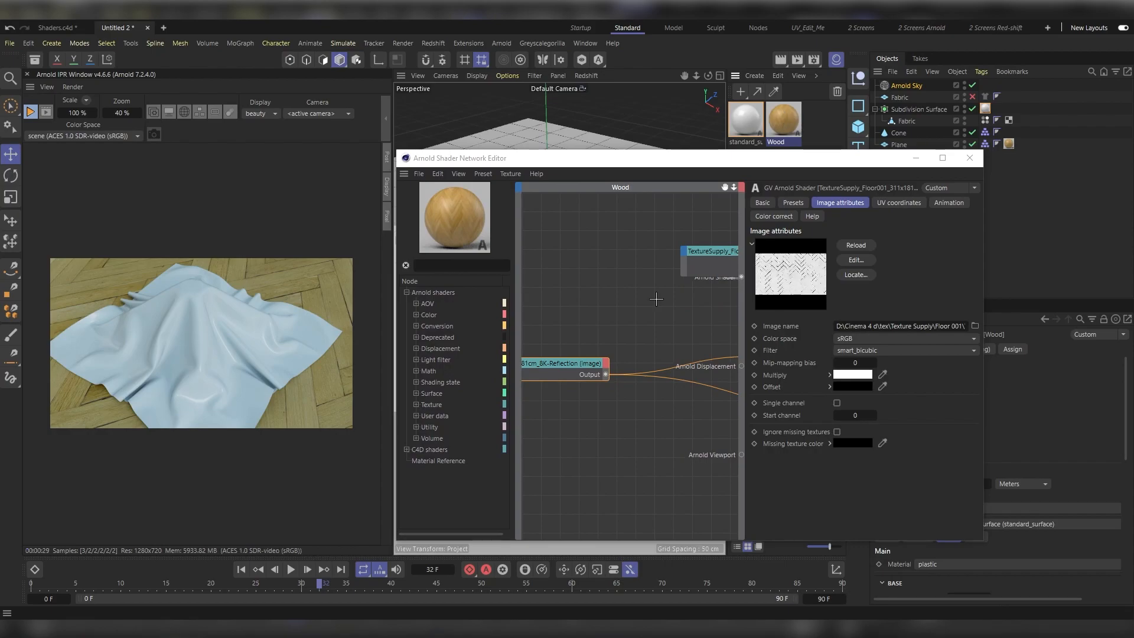
left_click_drag(673, 302, 547, 375)
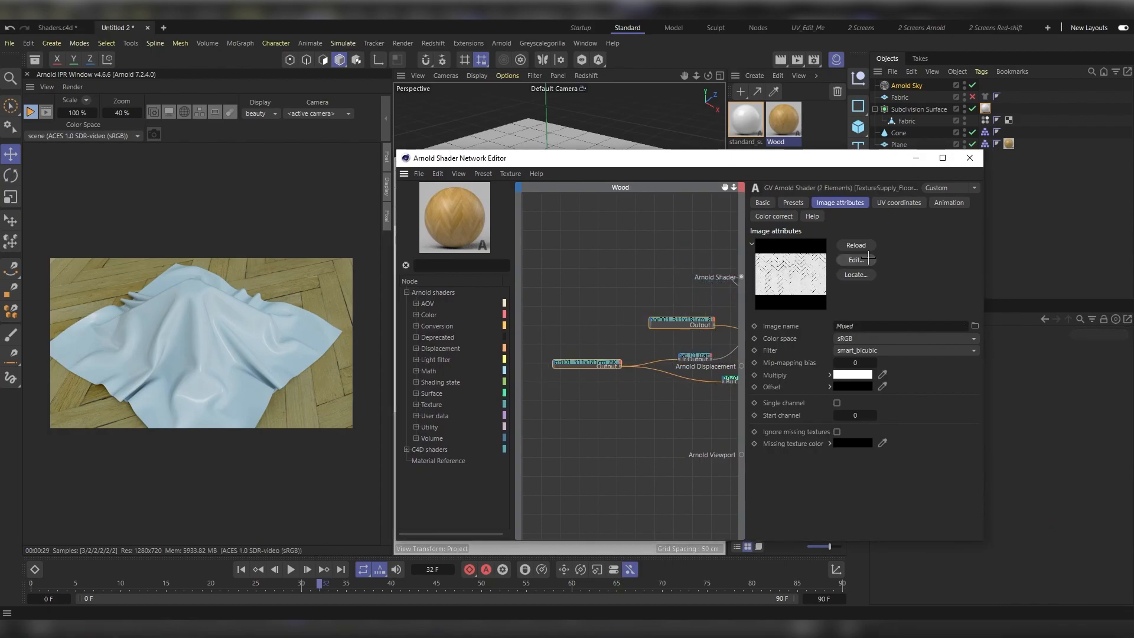
left_click(899, 202)
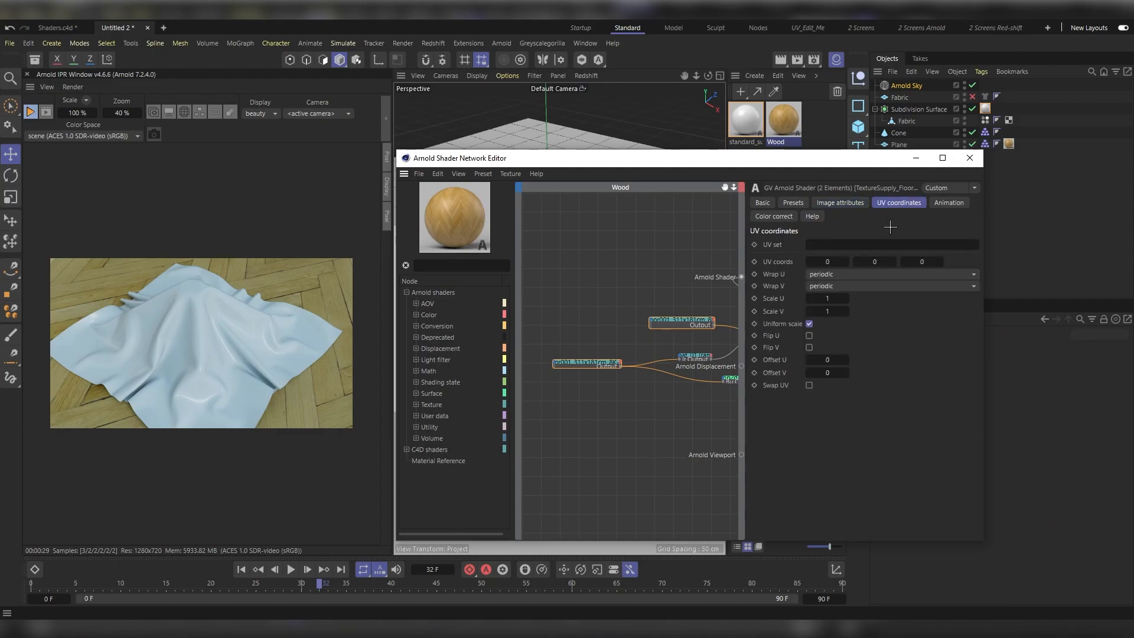
left_click(828, 299)
type("4")
key("Return")
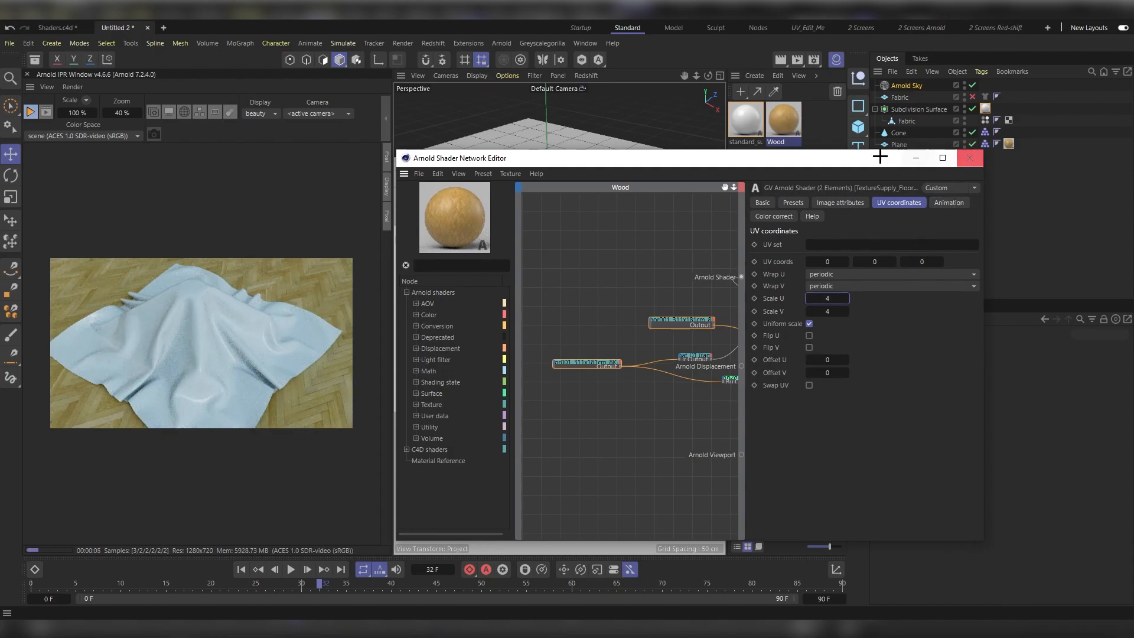
- Bring the cloth material's standard_surface node into view in its shader network and raise its sheen weight to 1
left_click(746, 114)
left_click(715, 317)
left_click_drag(715, 318, 601, 321)
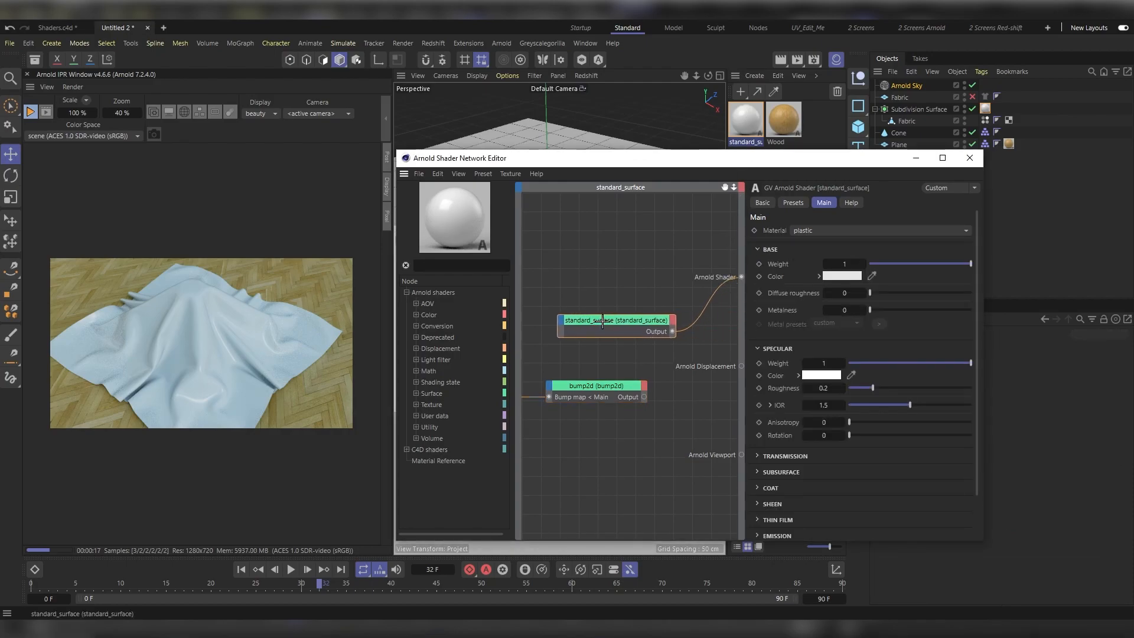
left_click(766, 350)
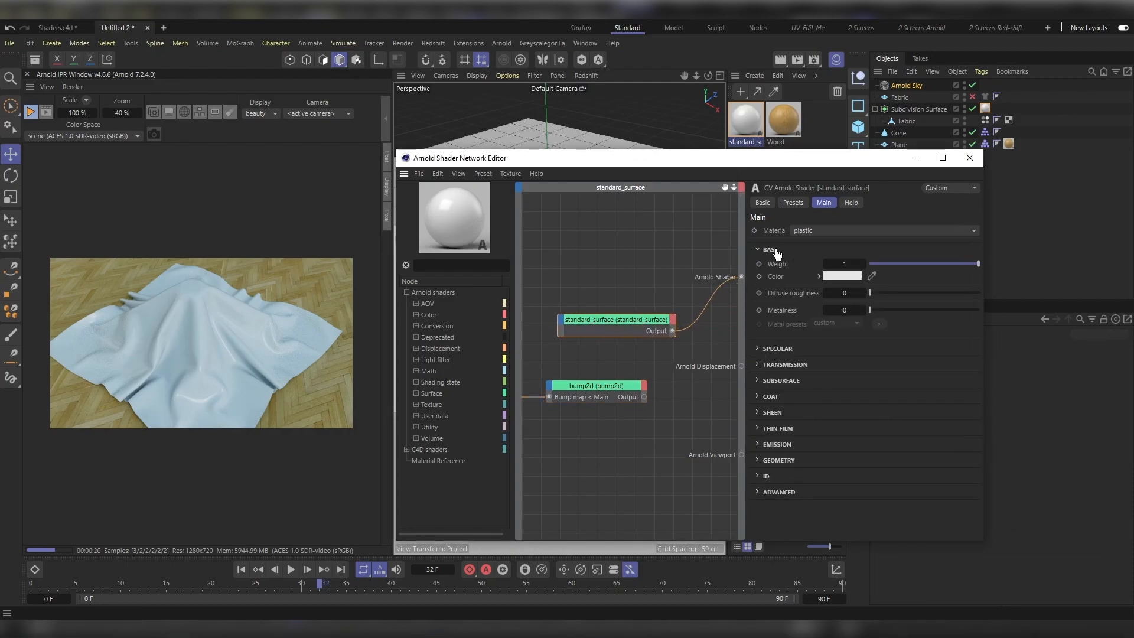
left_click(770, 250)
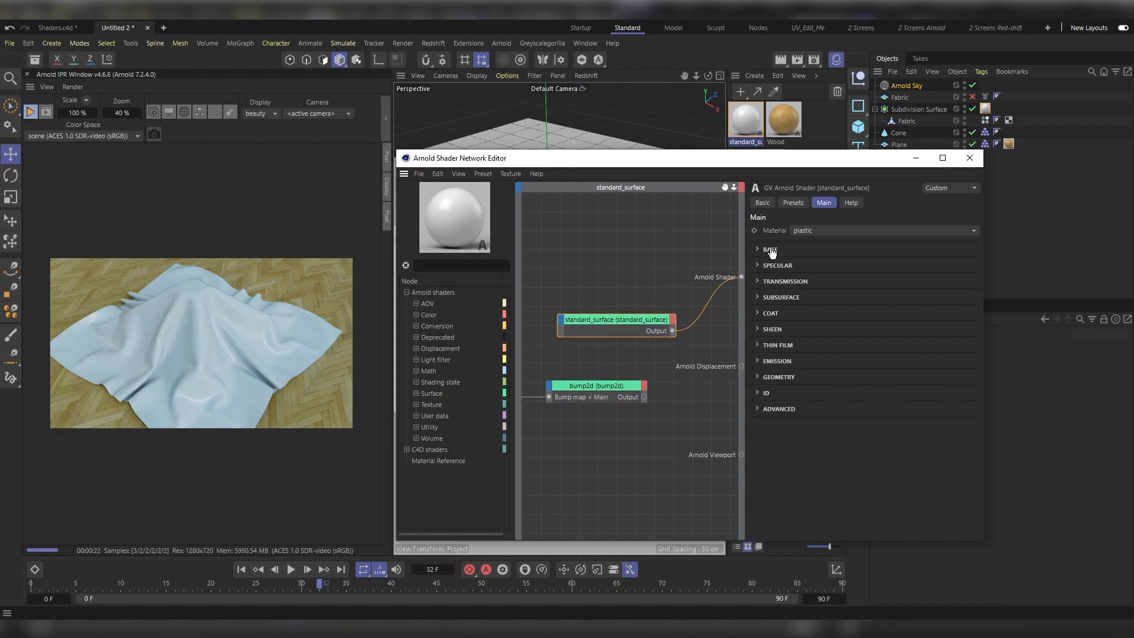
left_click(772, 330)
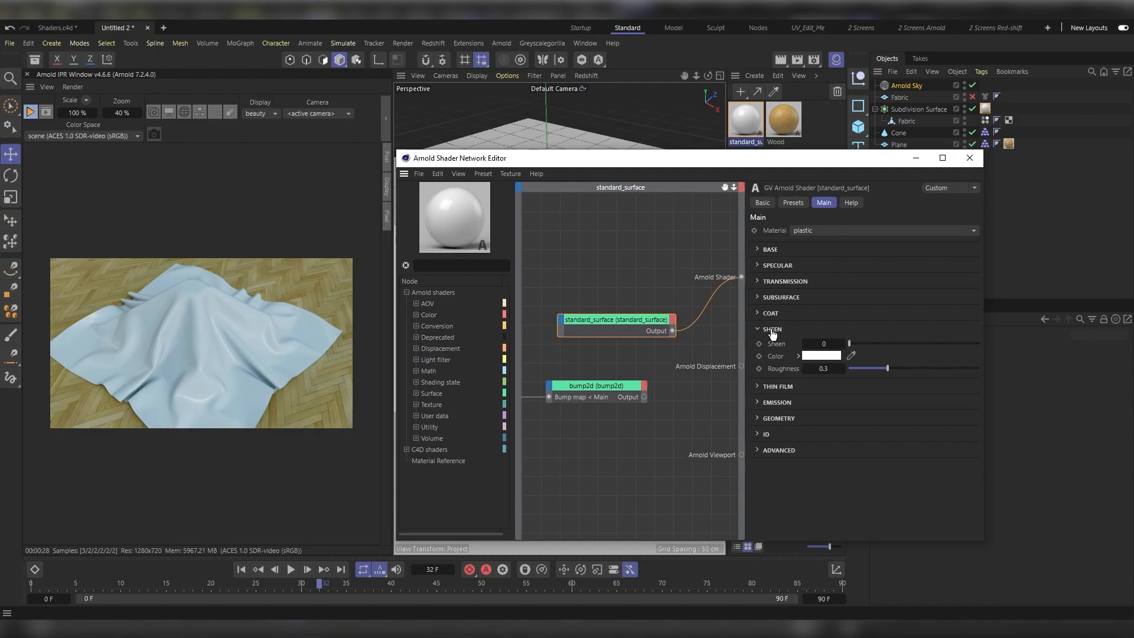
left_click_drag(850, 343, 978, 343)
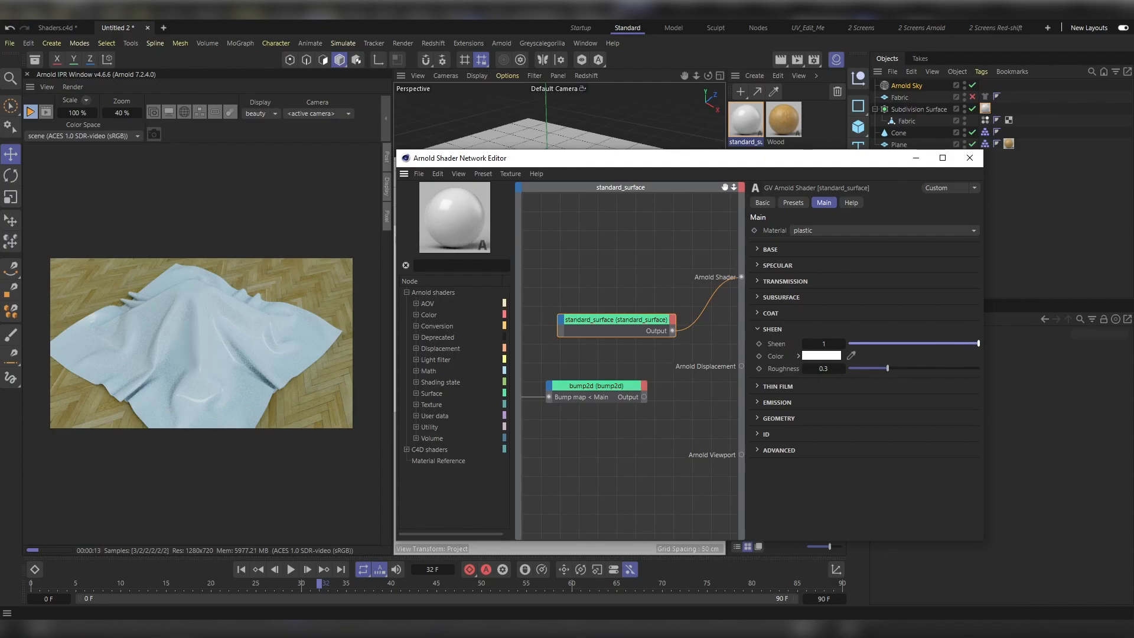
- Set the standard_surface's base color to pure black
left_click(775, 251)
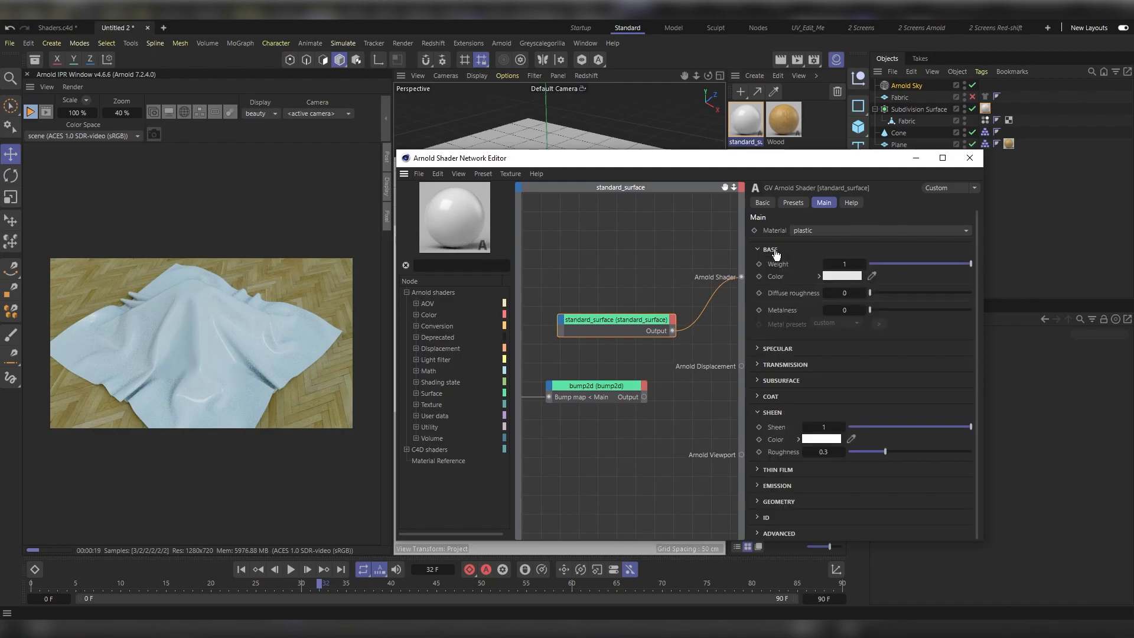
left_click(841, 276)
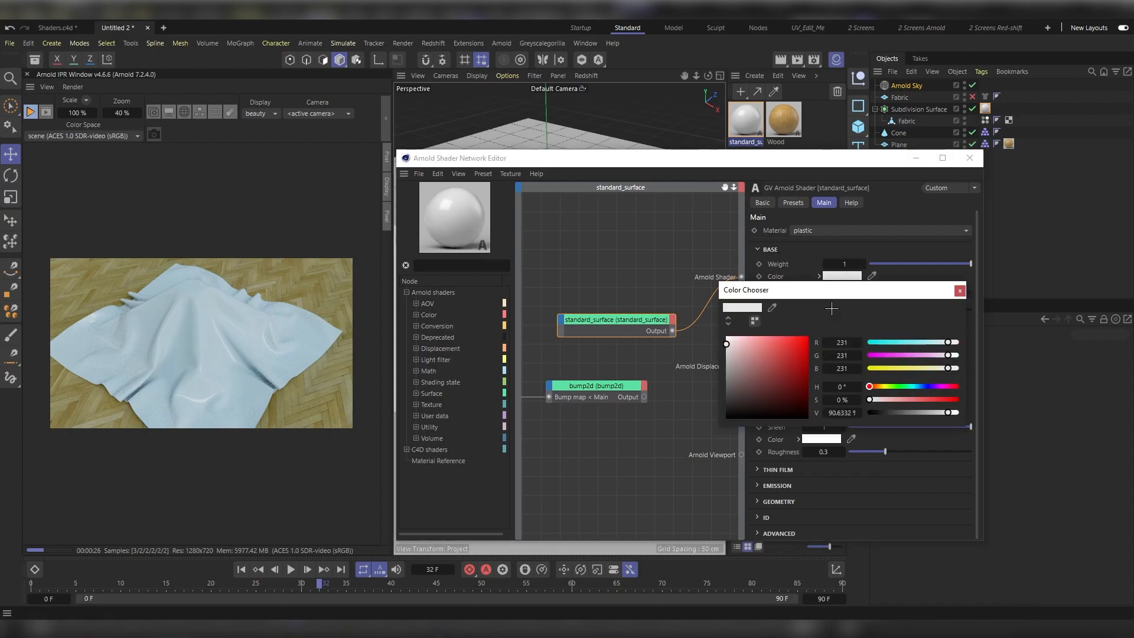
left_click(726, 412)
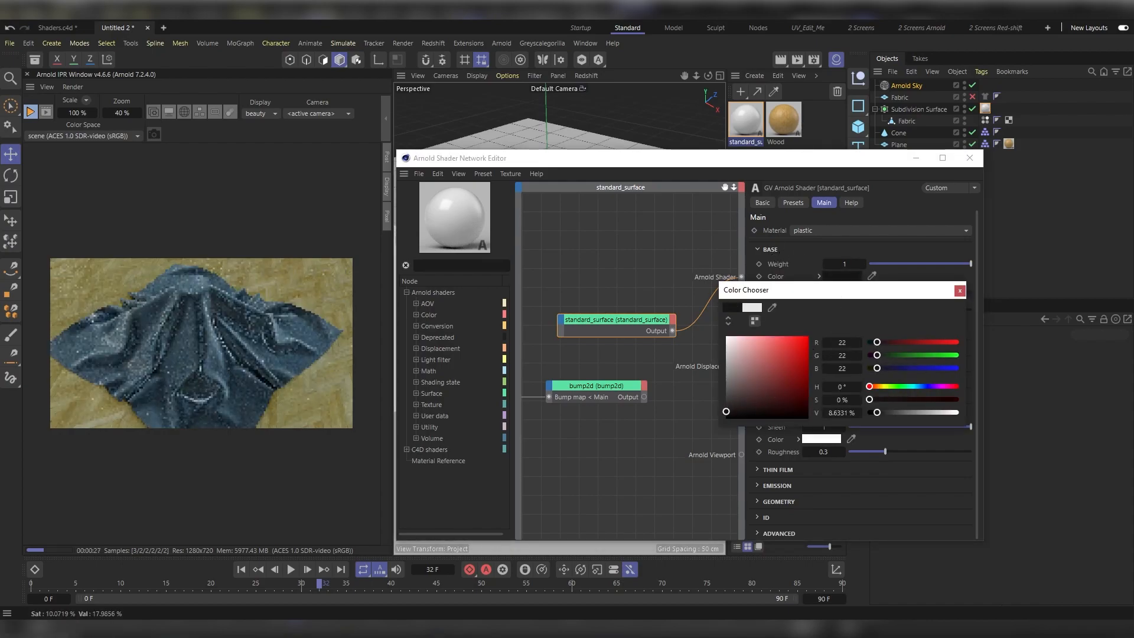
left_click_drag(726, 412, 726, 418)
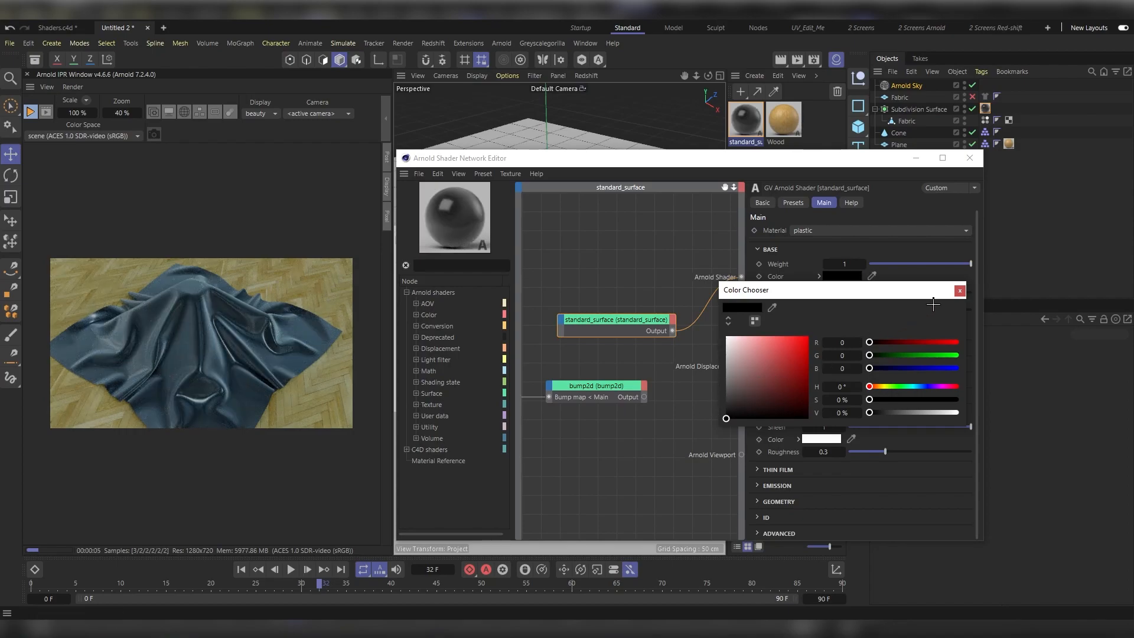
left_click(957, 290)
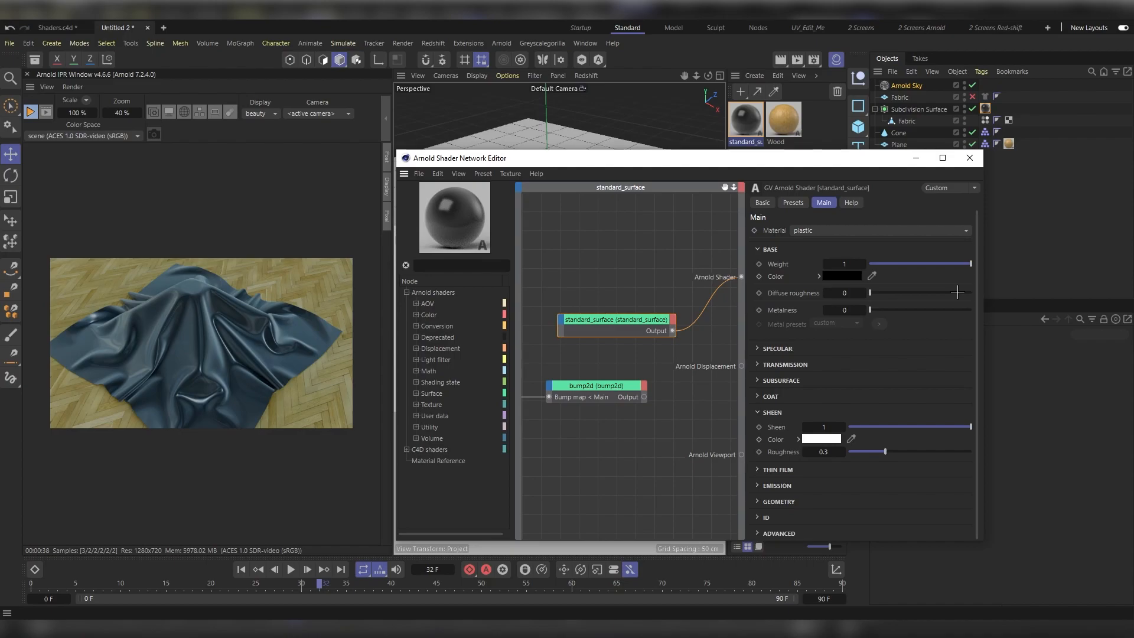
- Set the sheen weight to 0.5 and connect the bump2d output to the standard_surface's Geometry Normal input
left_click(824, 427)
type("0.5")
key("Return")
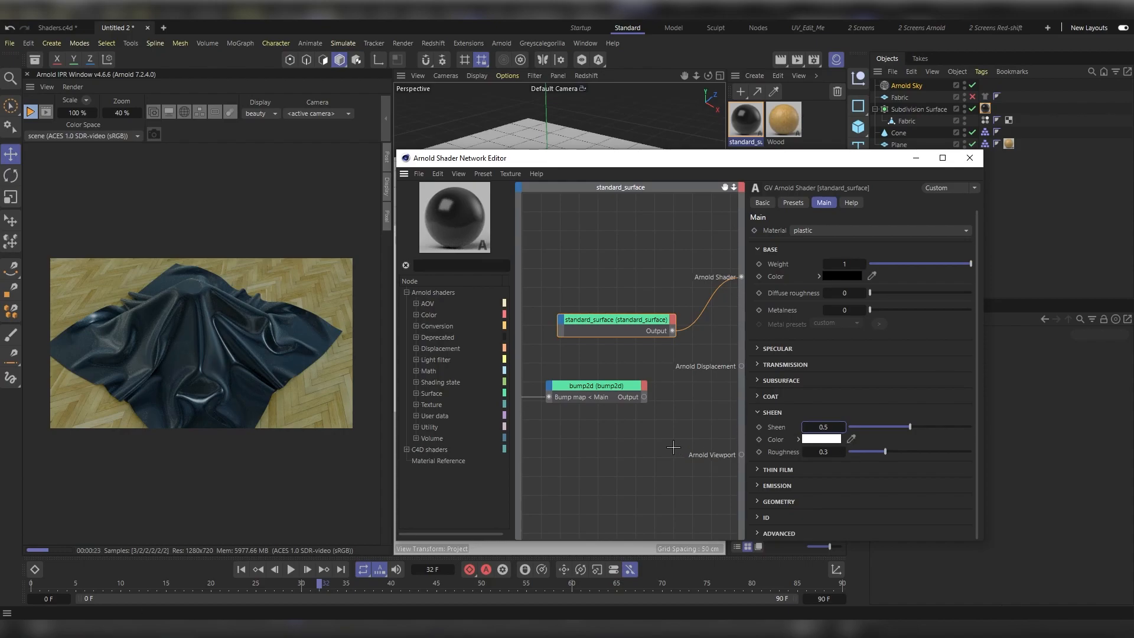
left_click_drag(648, 401, 672, 455)
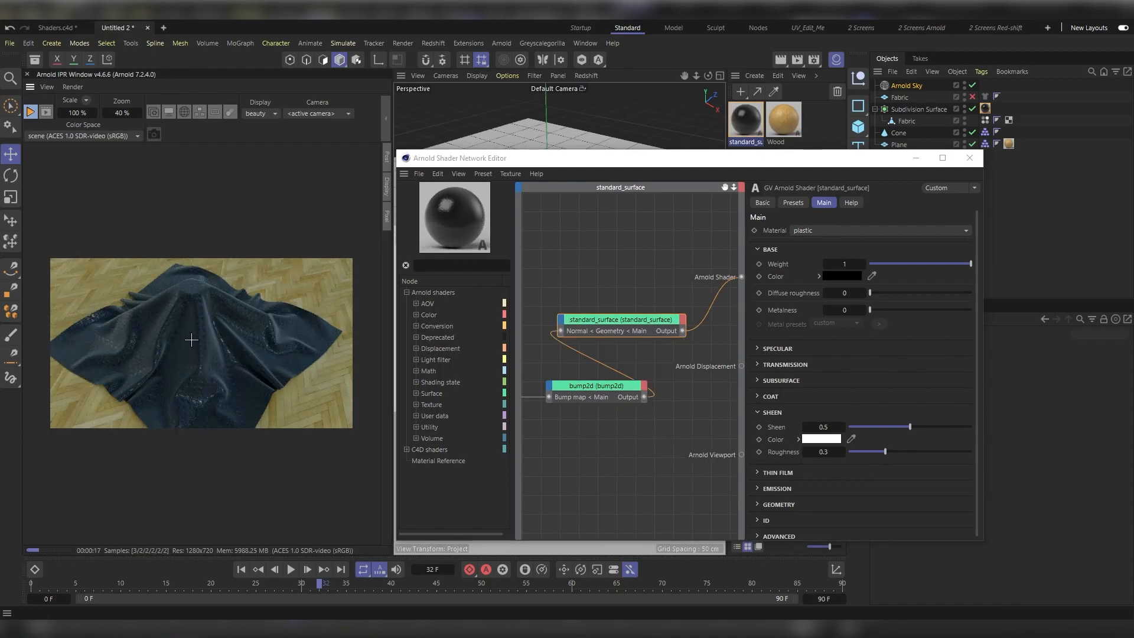
scroll(191, 340, "up", 2)
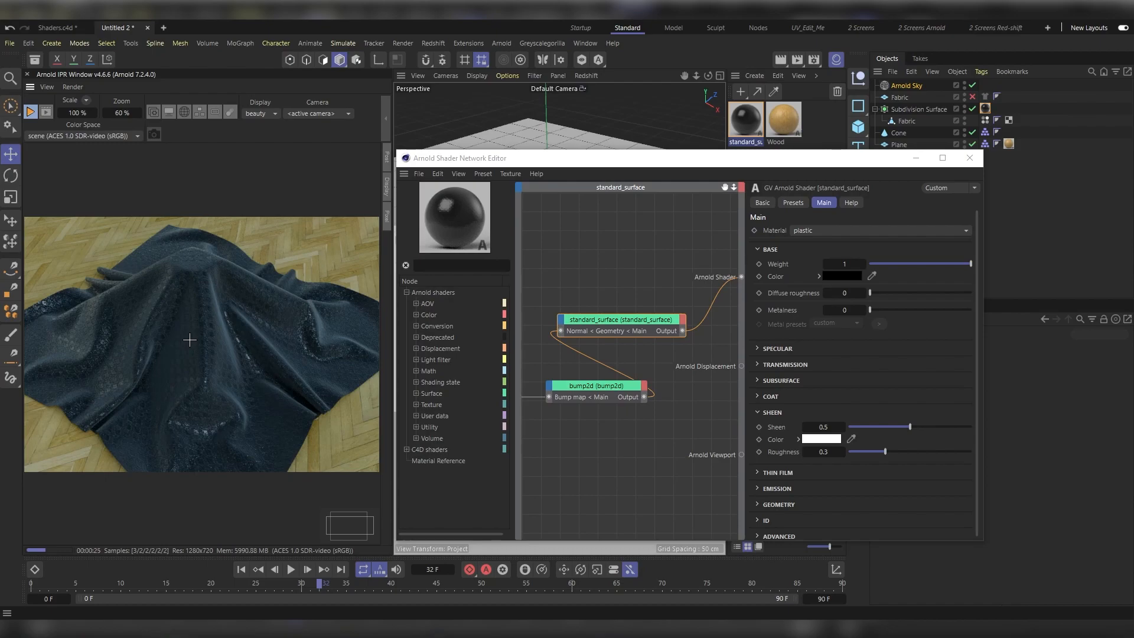
- Set the Fabric_Diffuse image node's UV scale to 5 in both U and V
middle_click_drag(565, 427, 658, 399, "alt")
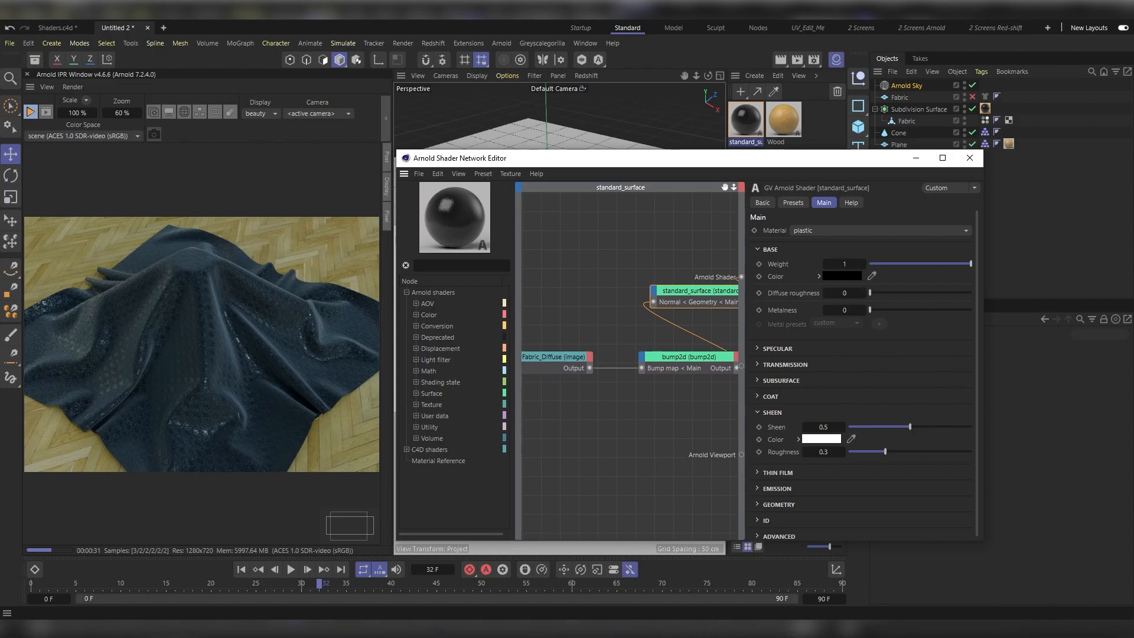
left_click(564, 366)
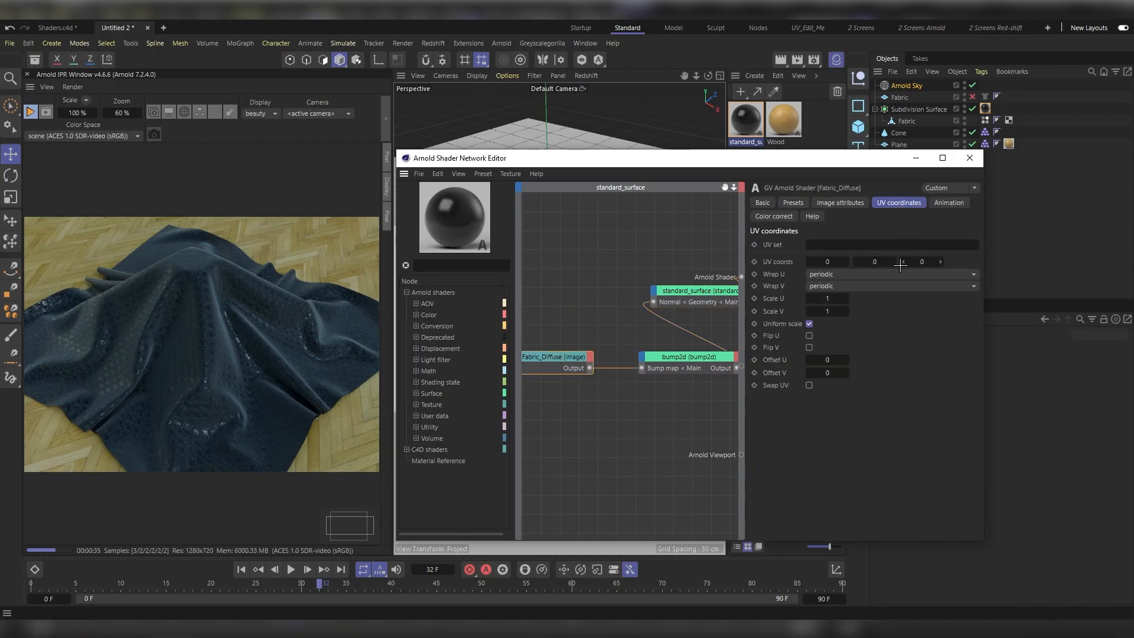
left_click(823, 300)
type("5")
key("Return")
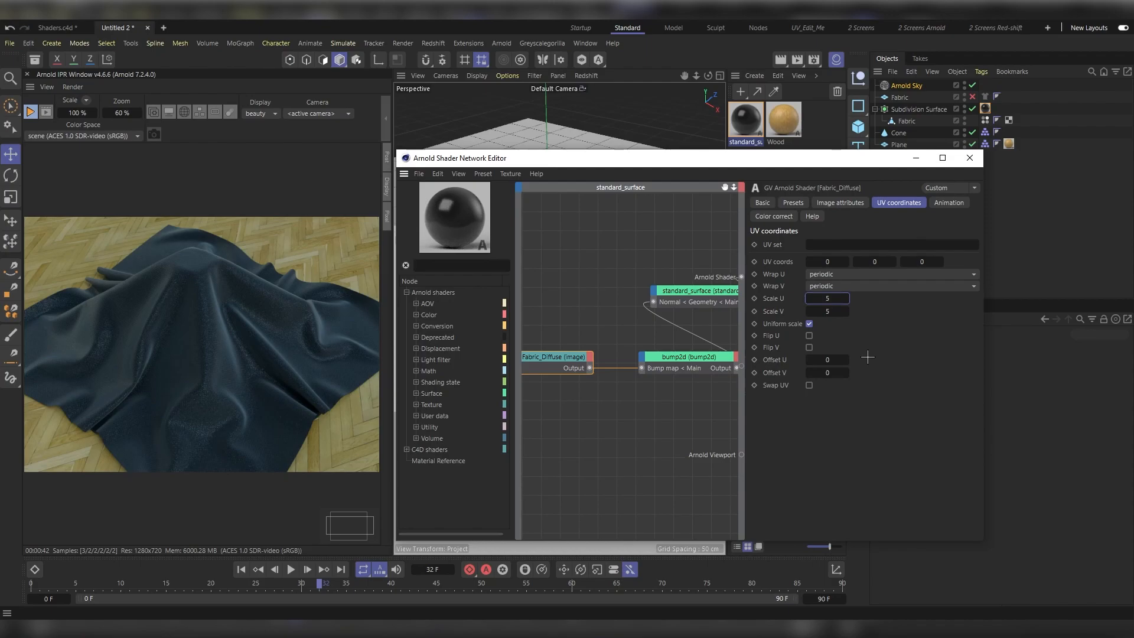
- Set the standard_surface's sheen color to a light red of RGB 240, 81, 81
left_click(693, 292)
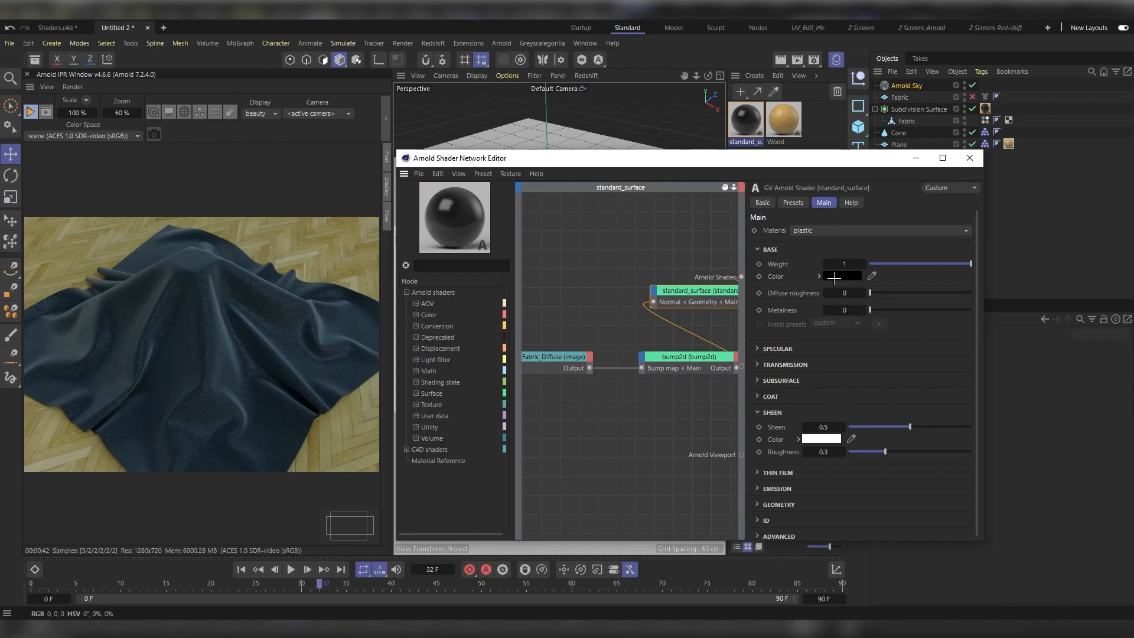
left_click(831, 438)
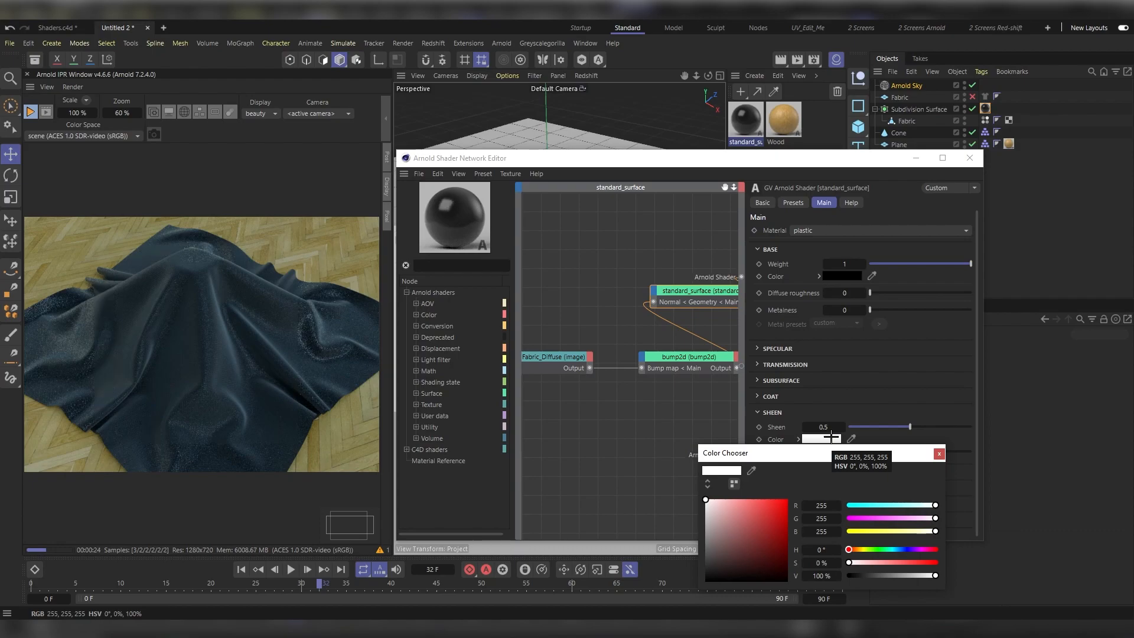
left_click(757, 505)
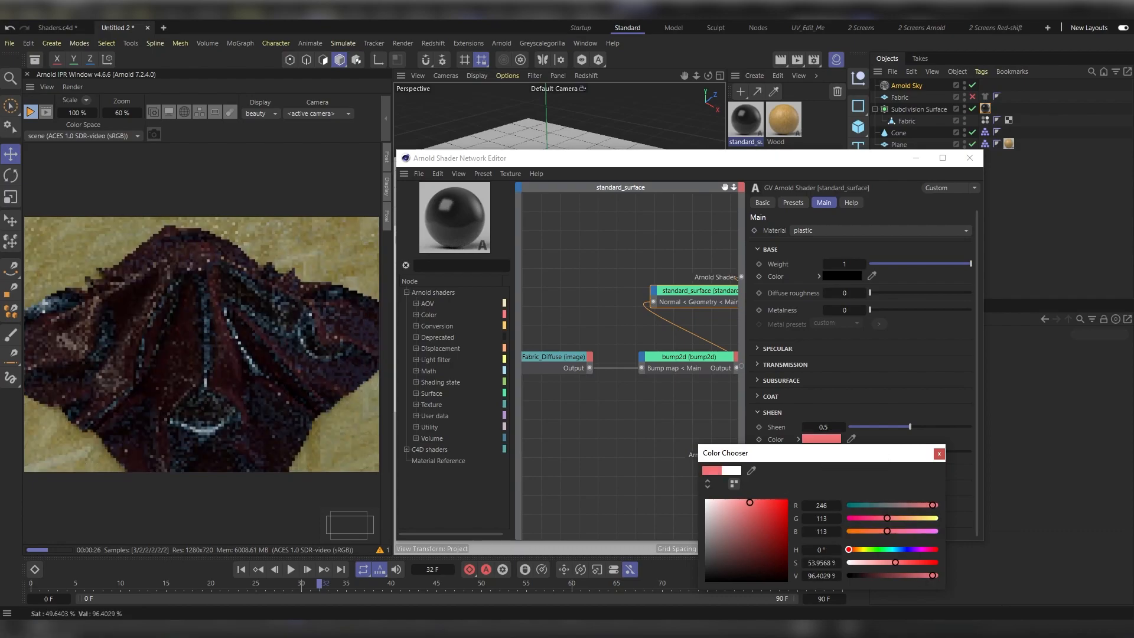
left_click_drag(758, 505, 759, 504)
left_click(828, 436)
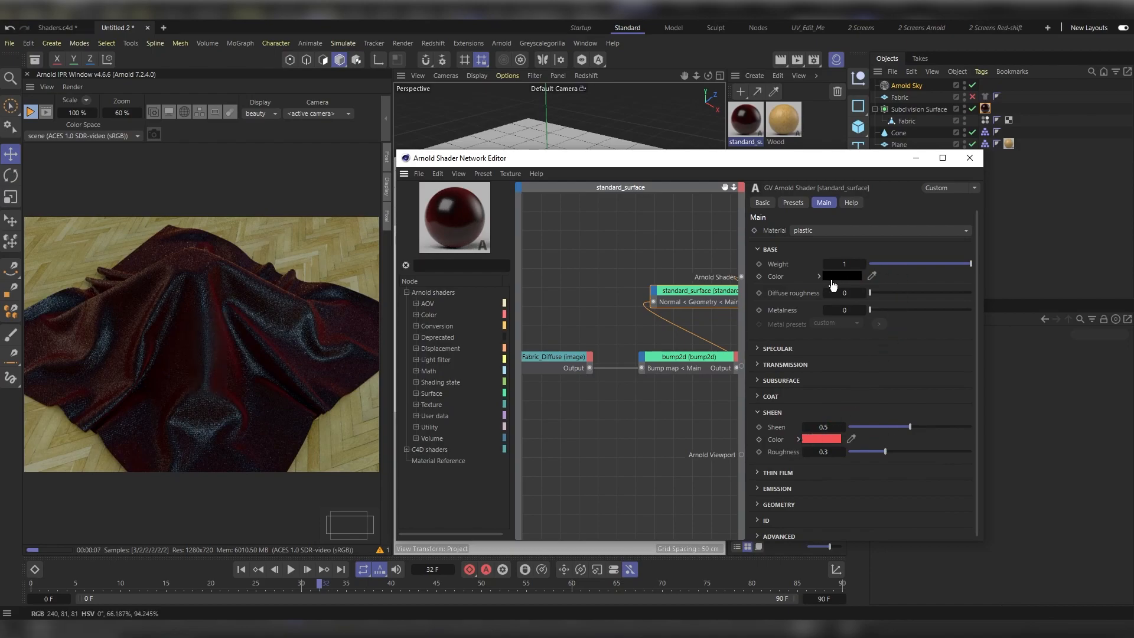
- Copy the red sheen color to the base color and darken the base color to about RGB 216, 61, 61
left_click_drag(844, 278, 843, 277)
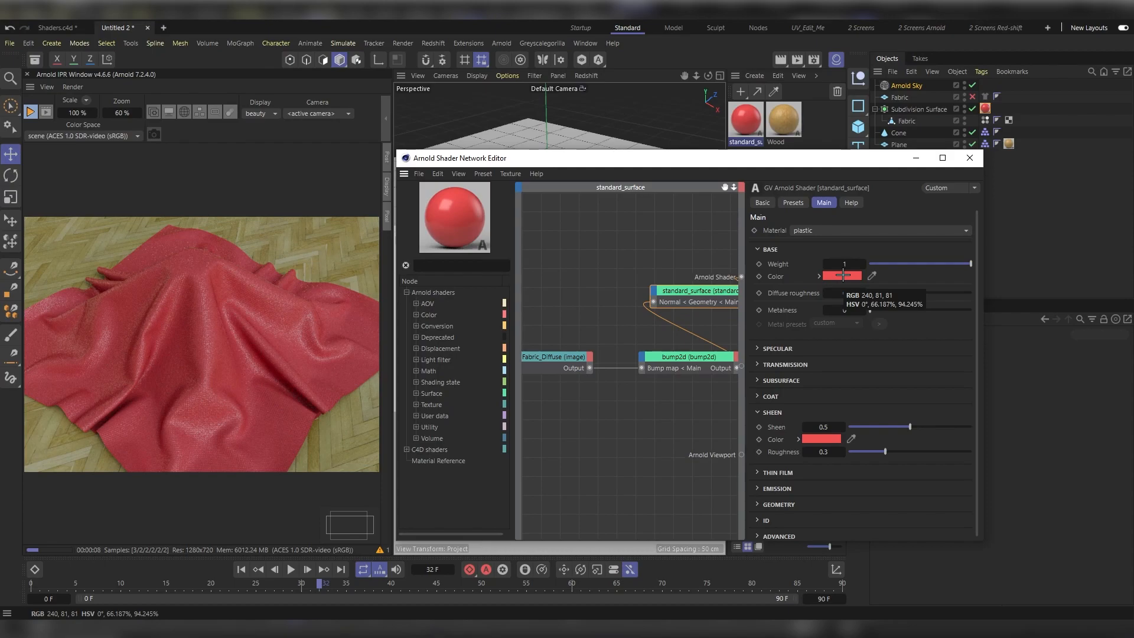
left_click(842, 275)
left_click(784, 349)
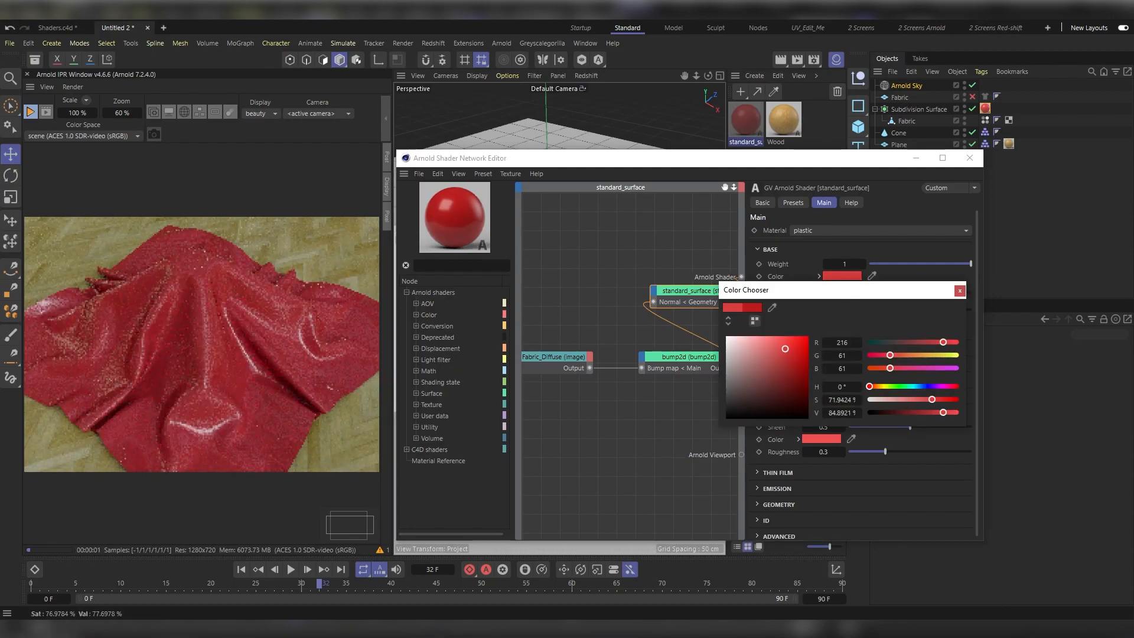
left_click(959, 290)
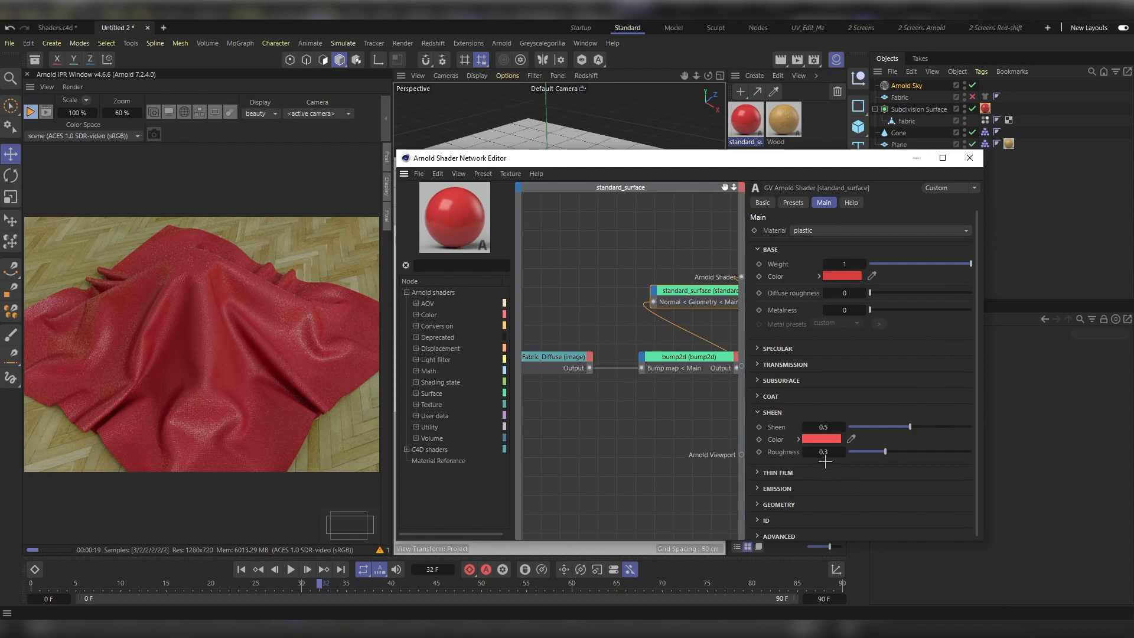
- Lower the standard_surface's sheen roughness to about 0.1
left_click_drag(823, 451, 823, 452)
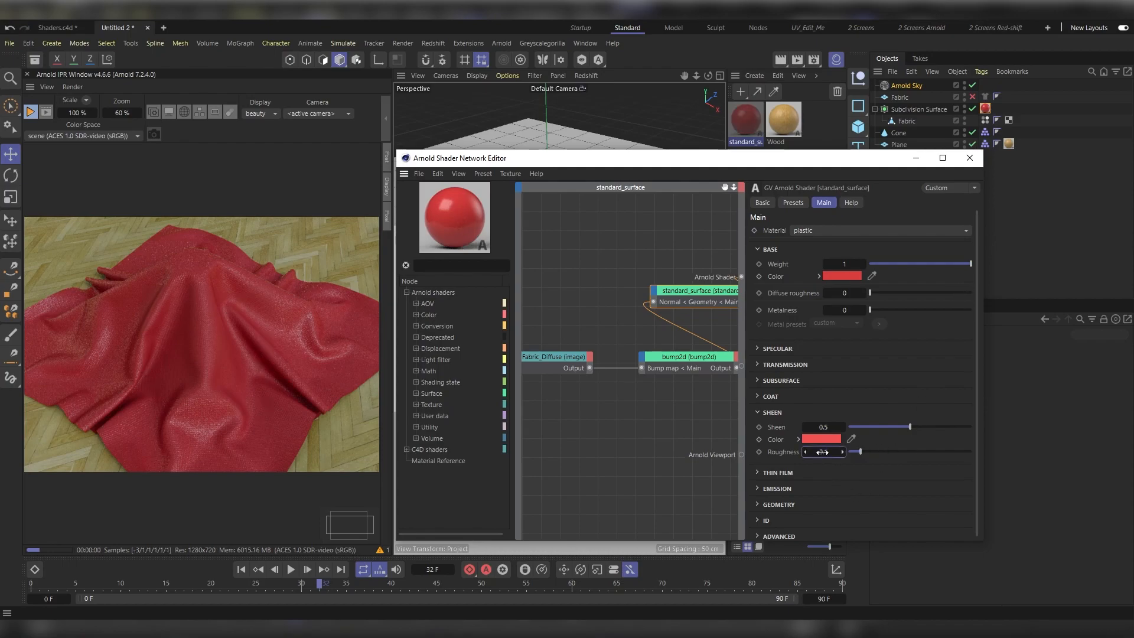